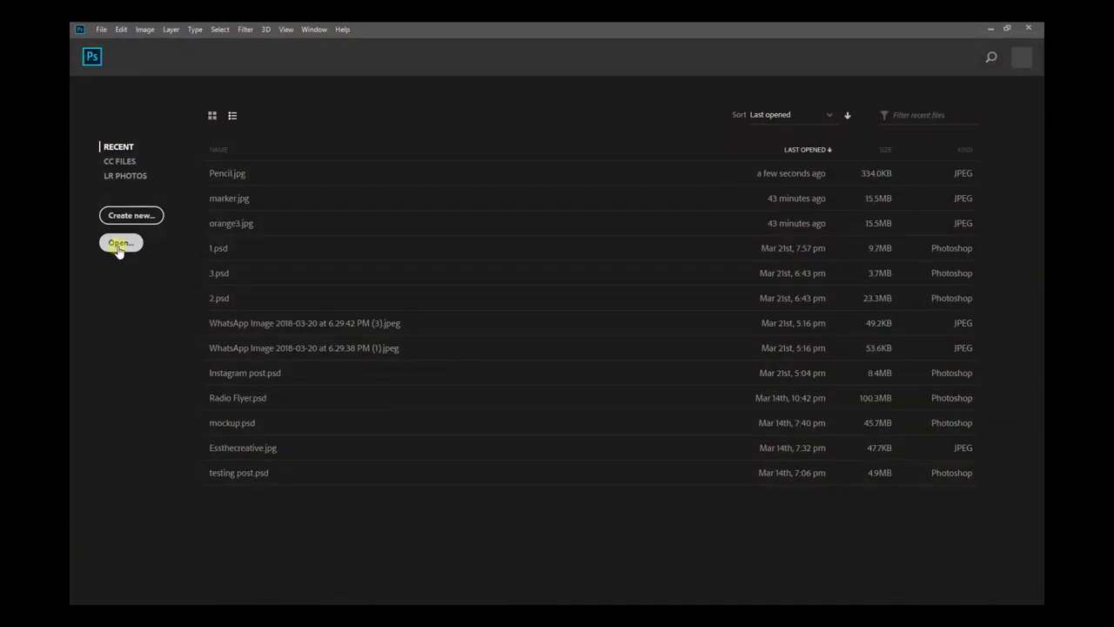
- Open Pencil.jpg, the photo of a pencil on a black background
{"action": "left_click", "coordinate": [122, 243]}
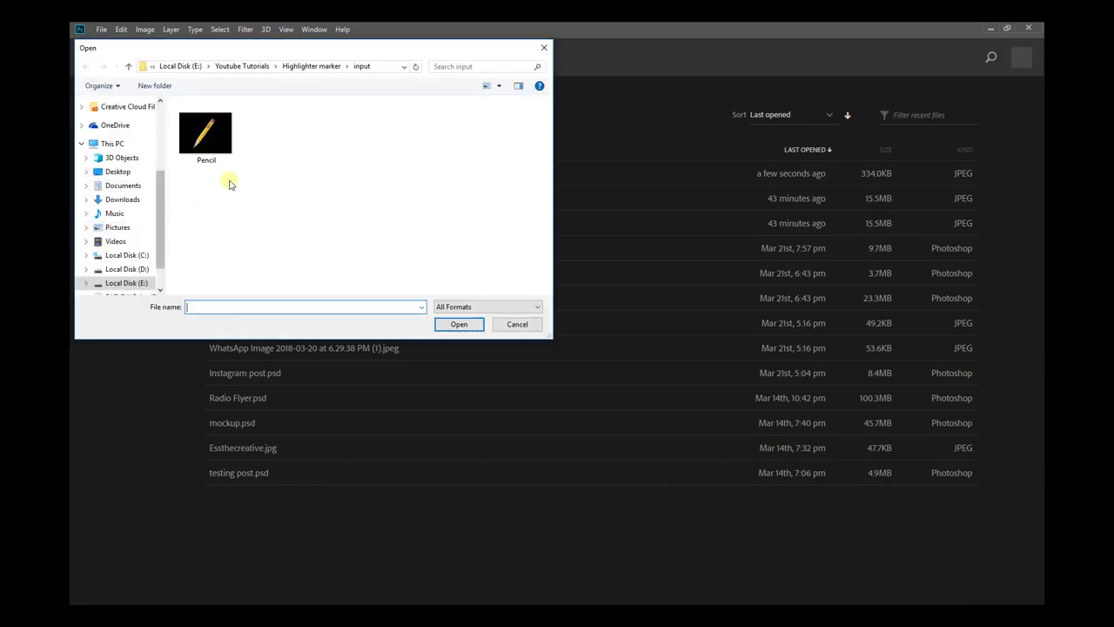
{"action": "left_click", "coordinate": [203, 136]}
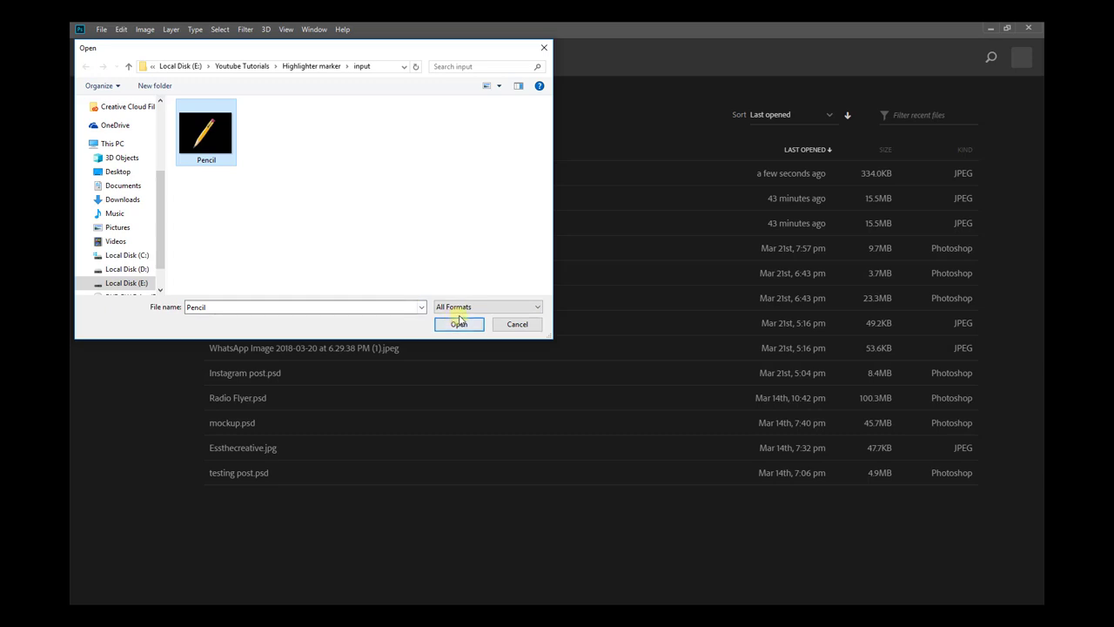
{"action": "left_click", "coordinate": [460, 324]}
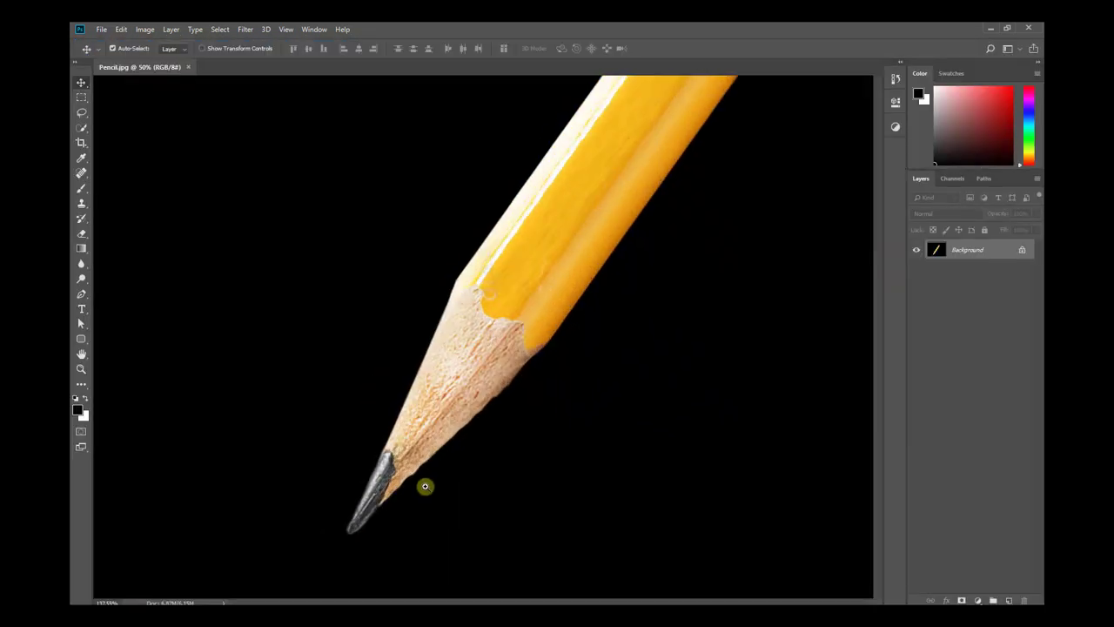
- Inspect the pencil tip and body up close, then select the Quick Selection Tool
{"action": "left_click_drag", "start_coordinate": [371, 462], "coordinate": [443, 473]}
{"action": "left_click_drag", "start_coordinate": [563, 293], "coordinate": [464, 449]}
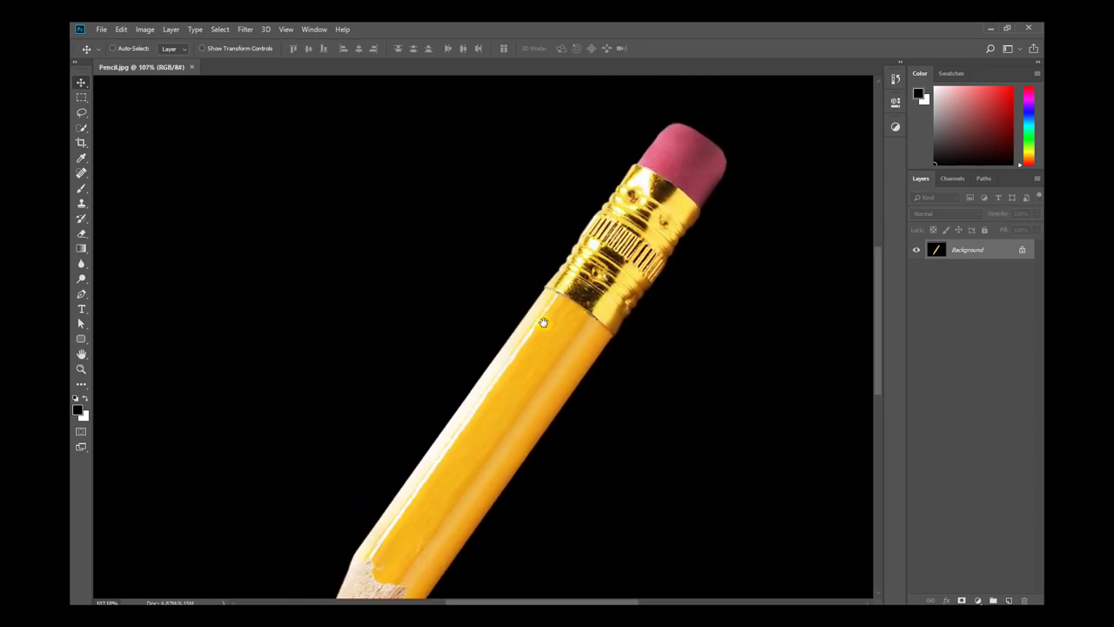
{"action": "scroll", "coordinate": [502, 329], "scroll_direction": "down", "scroll_amount": 3}
{"action": "scroll", "coordinate": [534, 305], "scroll_direction": "down", "scroll_amount": 2}
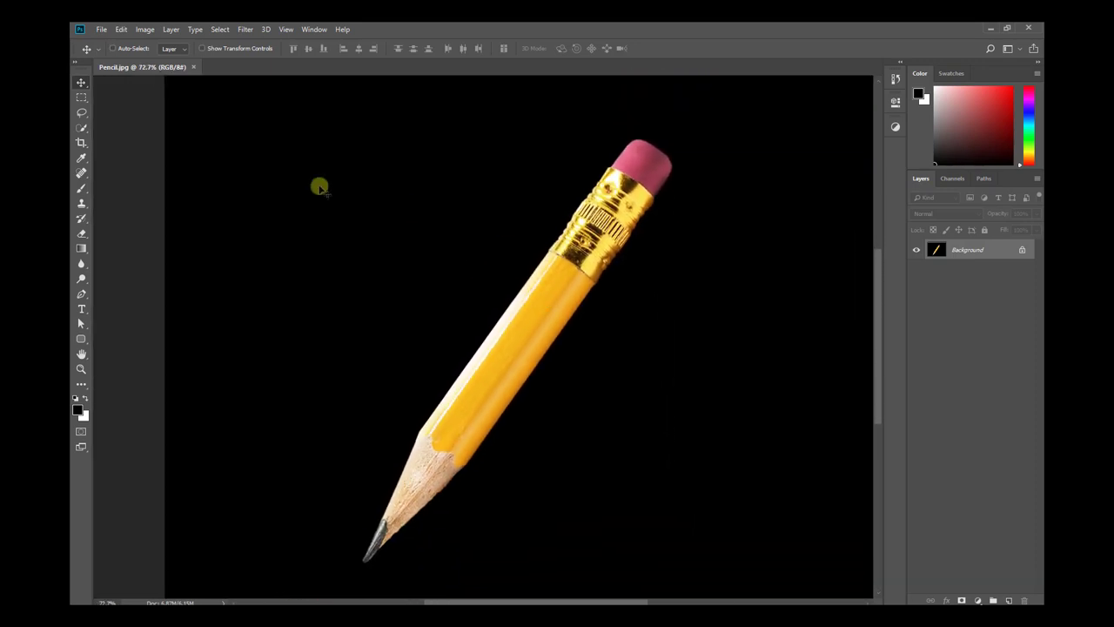
{"action": "left_click", "coordinate": [84, 129]}
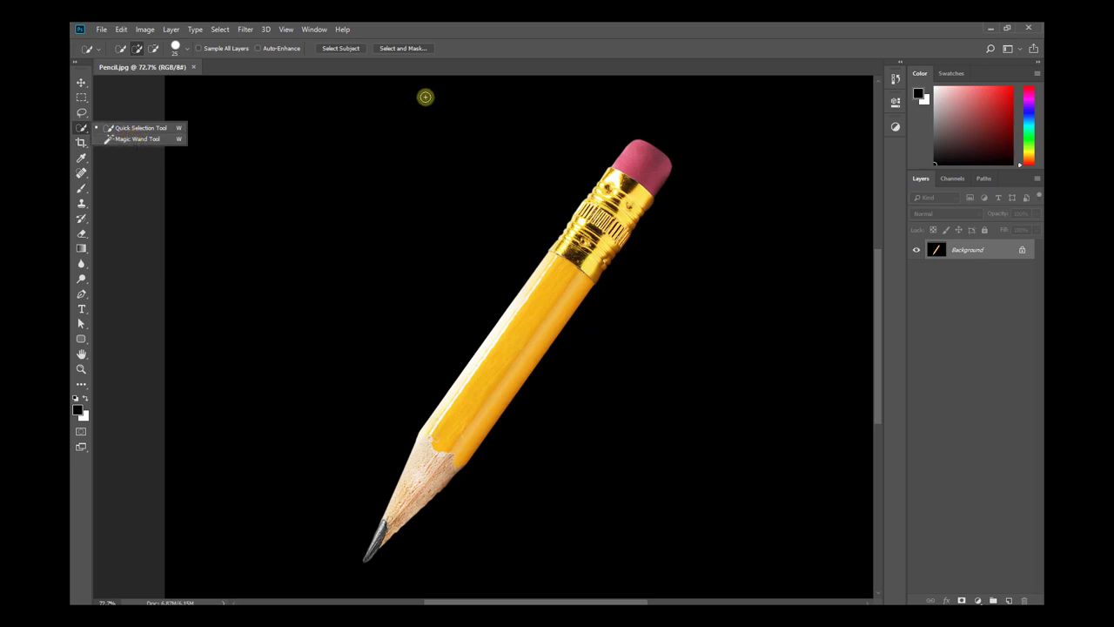
- Paint a Quick Selection over the pencil body, ferrule and eraser
{"action": "left_click", "coordinate": [148, 128]}
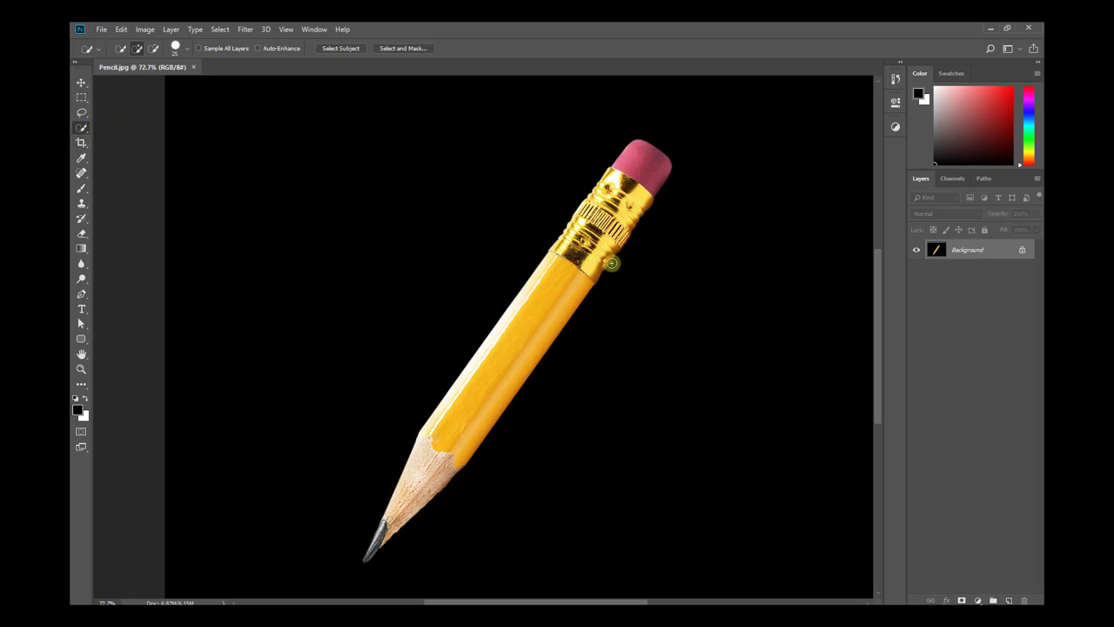
{"action": "scroll", "coordinate": [587, 243], "scroll_direction": "up", "scroll_amount": 5}
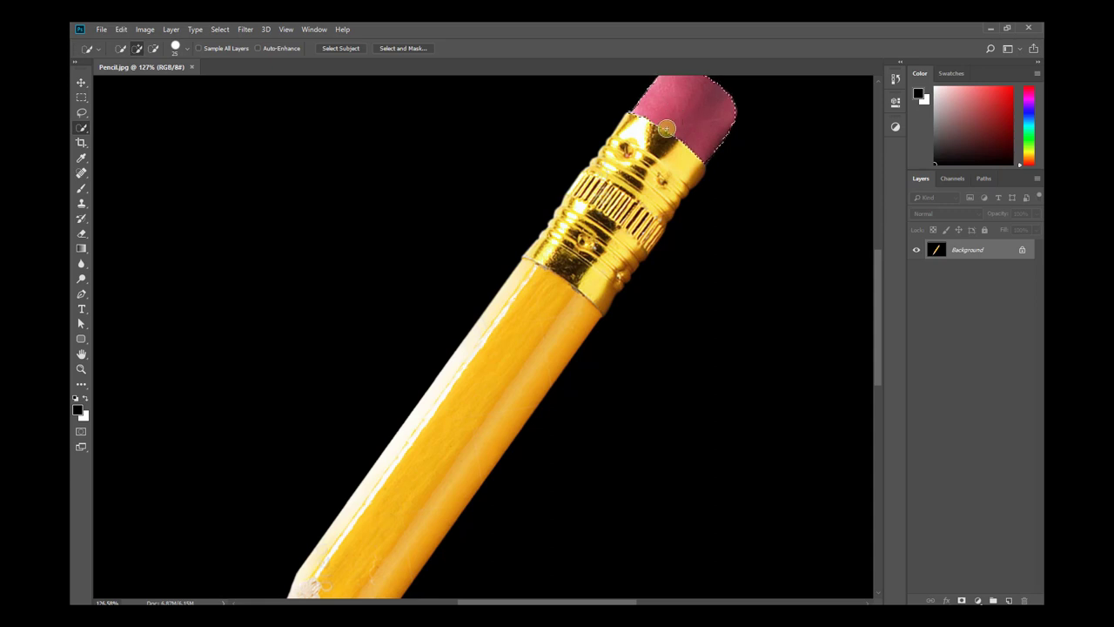
{"action": "mouse_move", "coordinate": [676, 108]}
{"action": "left_mouse_down"}
{"action": "mouse_move", "coordinate": [614, 183]}
{"action": "mouse_move", "coordinate": [583, 268]}
{"action": "mouse_move", "coordinate": [517, 293]}
{"action": "left_mouse_up"}
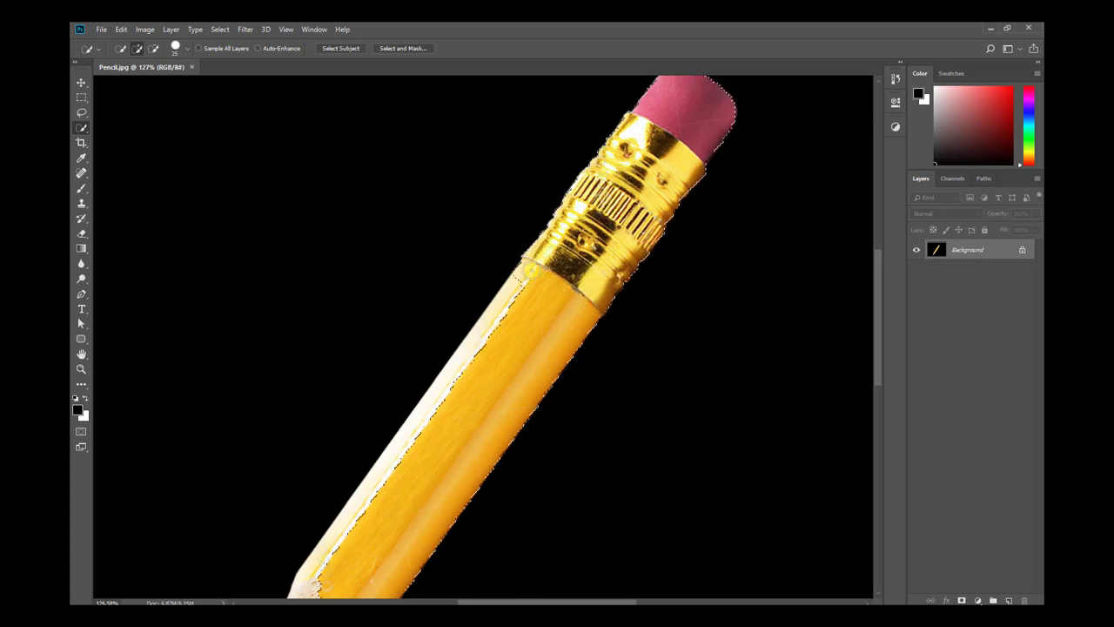
{"action": "mouse_move", "coordinate": [481, 346]}
{"action": "left_mouse_down"}
{"action": "mouse_move", "coordinate": [592, 242]}
{"action": "mouse_move", "coordinate": [565, 241]}
{"action": "mouse_move", "coordinate": [607, 254]}
{"action": "mouse_move", "coordinate": [546, 342]}
{"action": "left_mouse_up"}
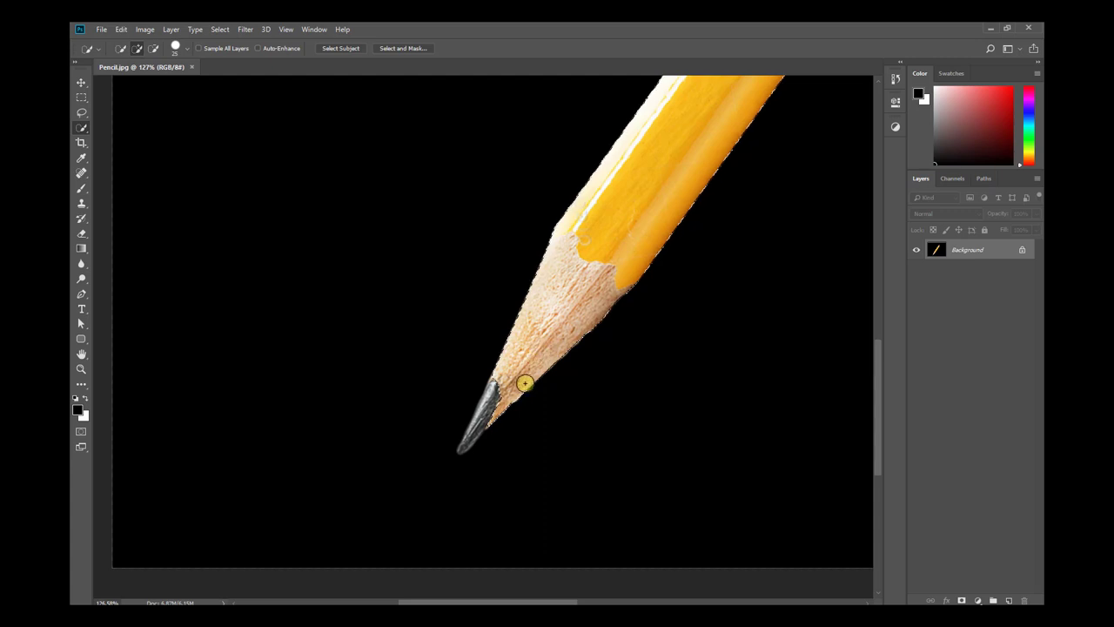
{"action": "scroll", "coordinate": [460, 406], "scroll_direction": "up", "scroll_amount": 3}
- Extend the selection over the wood and lead tip, then review the whole pencil
{"action": "left_click_drag", "start_coordinate": [516, 414], "coordinate": [536, 370]}
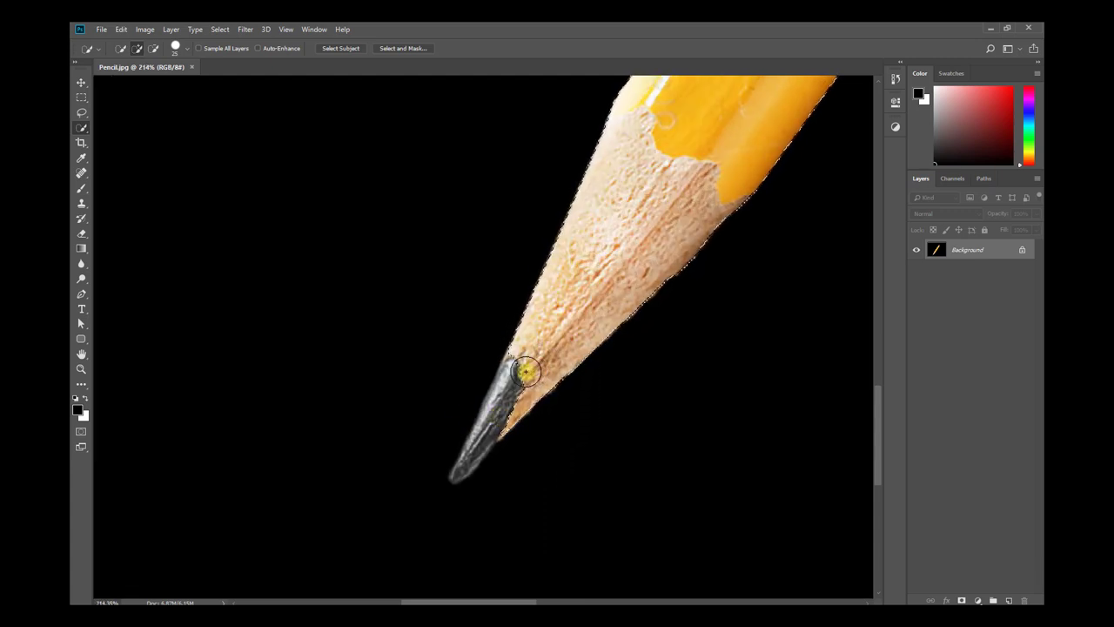
{"action": "left_click_drag", "start_coordinate": [526, 372], "coordinate": [537, 362]}
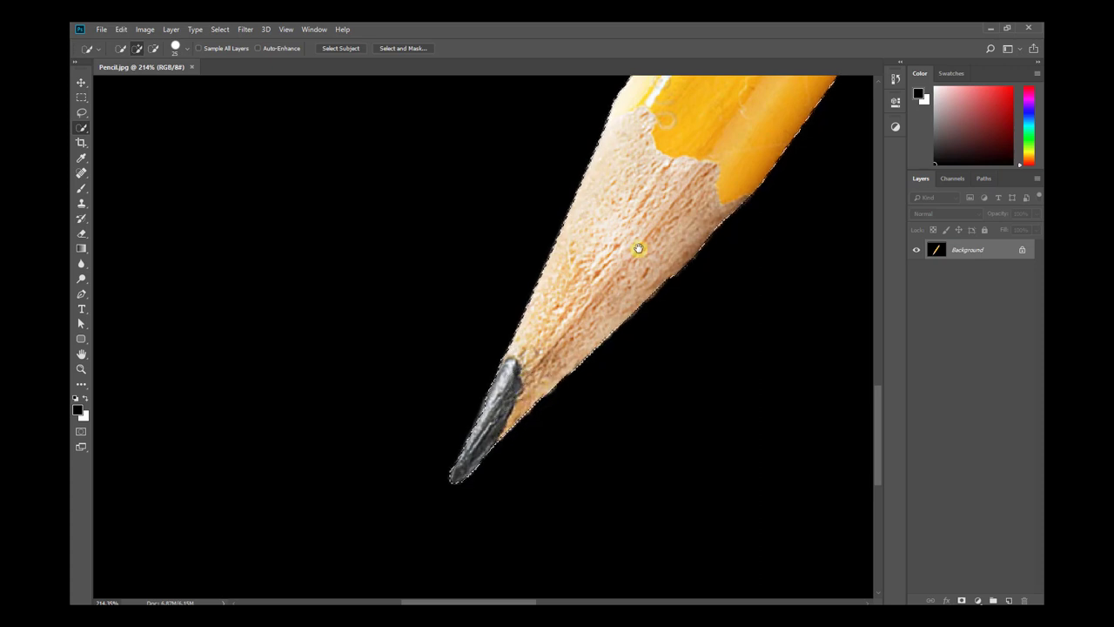
{"action": "left_click_drag", "start_coordinate": [638, 249], "coordinate": [493, 427]}
{"action": "scroll", "coordinate": [494, 426], "scroll_direction": "down", "scroll_amount": 2}
{"action": "scroll", "coordinate": [670, 228], "scroll_direction": "down", "scroll_amount": 3}
{"action": "scroll", "coordinate": [567, 304], "scroll_direction": "up", "scroll_amount": 1}
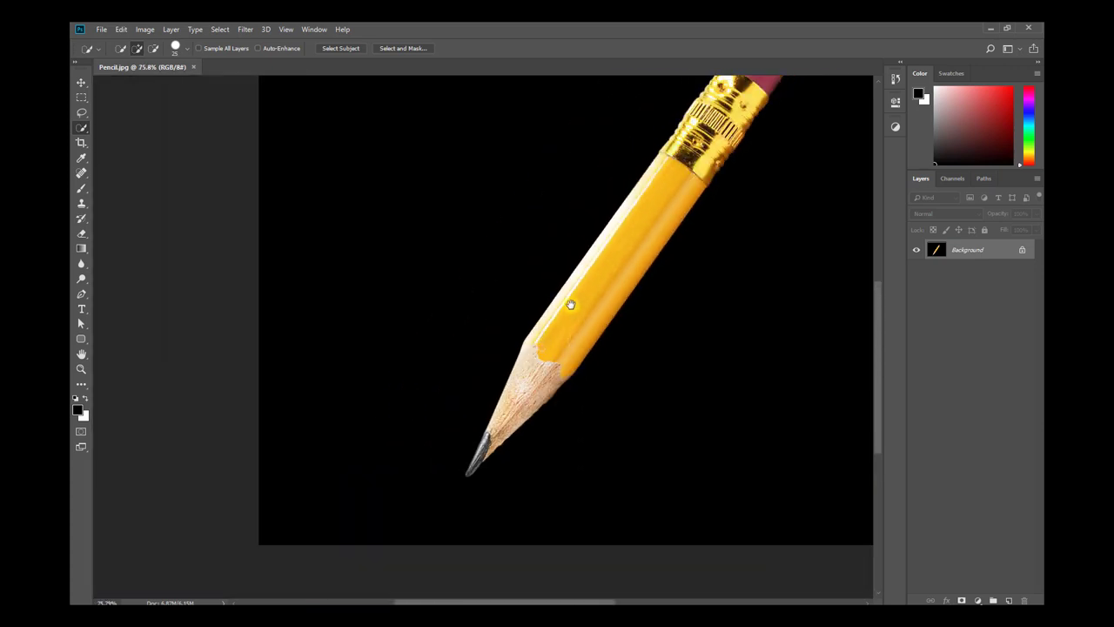
{"action": "scroll", "coordinate": [644, 187], "scroll_direction": "up", "scroll_amount": 1}
{"action": "scroll", "coordinate": [665, 184], "scroll_direction": "up", "scroll_amount": 2}
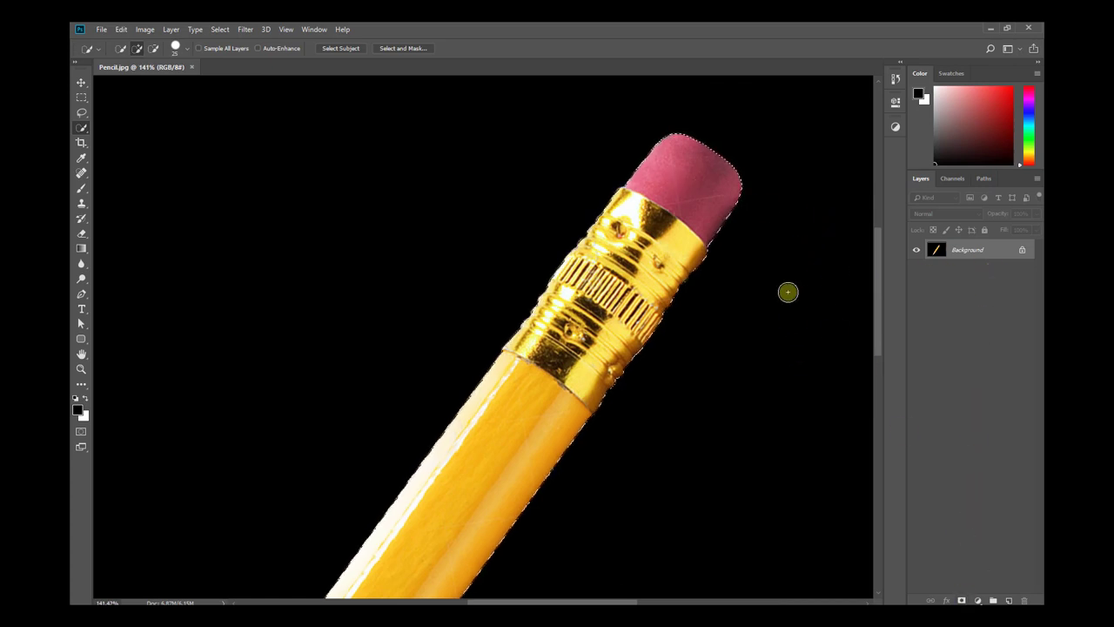
{"action": "scroll", "coordinate": [672, 293], "scroll_direction": "up", "scroll_amount": 2}
{"action": "scroll", "coordinate": [726, 269], "scroll_direction": "down", "scroll_amount": 1}
{"action": "scroll", "coordinate": [708, 269], "scroll_direction": "up", "scroll_amount": 1}
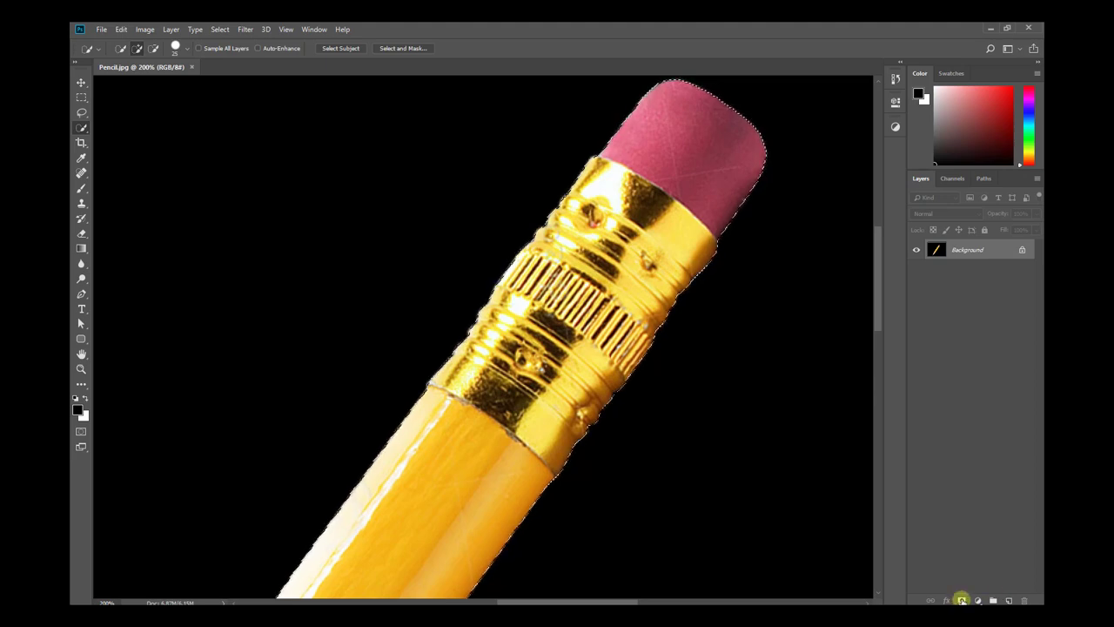
- Mask Layer 0 to the pencil selection and add a 'background' layer beneath it
{"action": "left_click", "coordinate": [962, 600]}
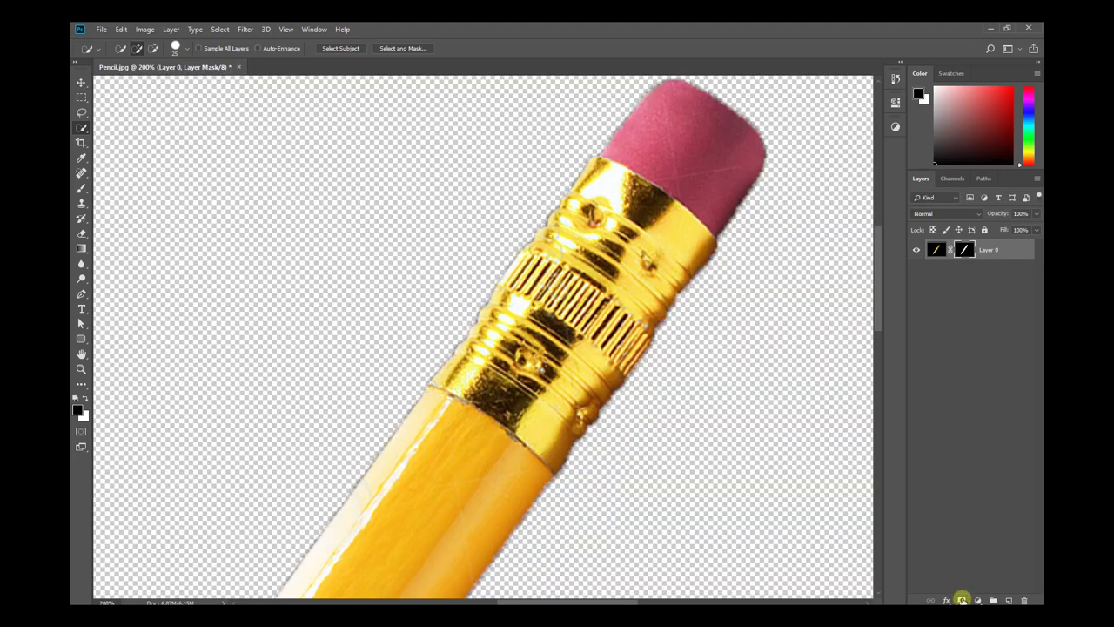
{"action": "left_click_drag", "start_coordinate": [551, 222], "coordinate": [514, 371]}
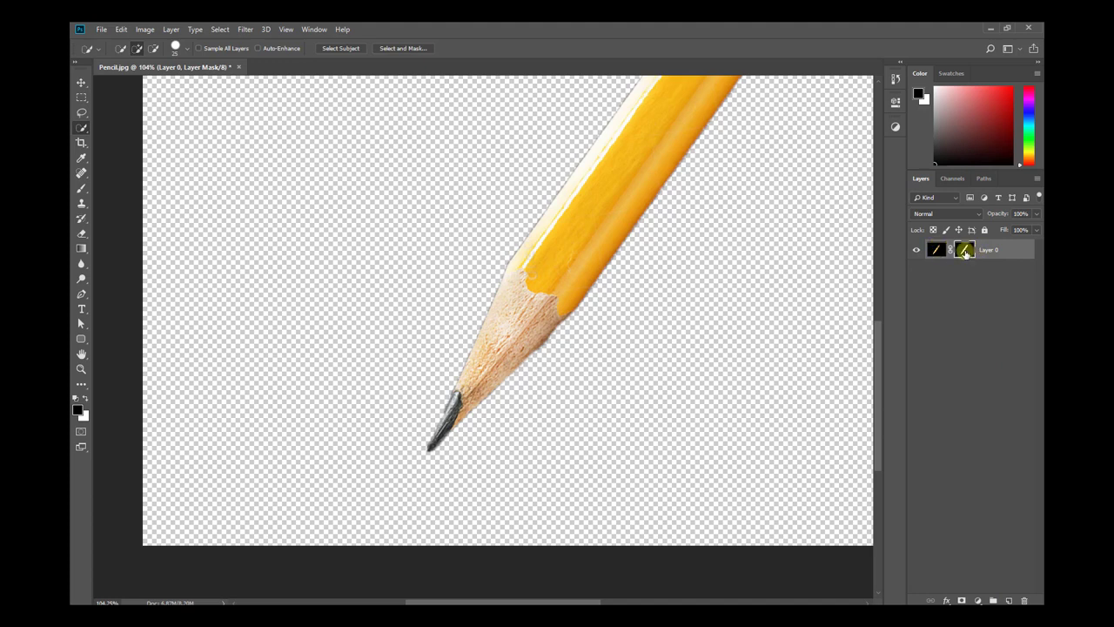
{"action": "left_click", "coordinate": [1008, 599]}
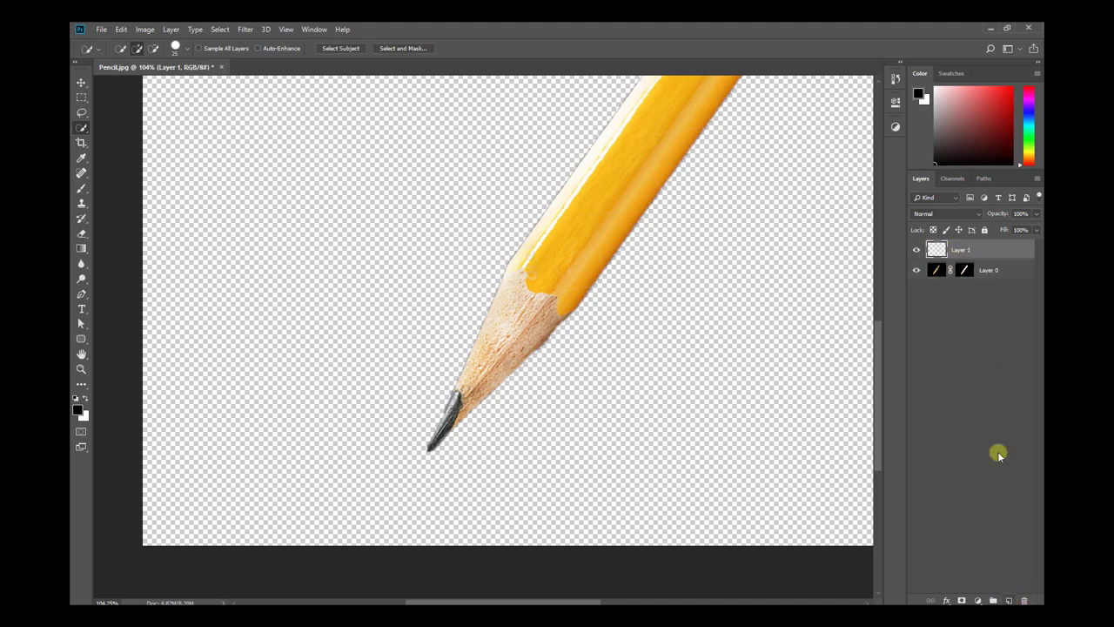
{"action": "double_click", "coordinate": [961, 249]}
{"action": "type", "text": "background"}
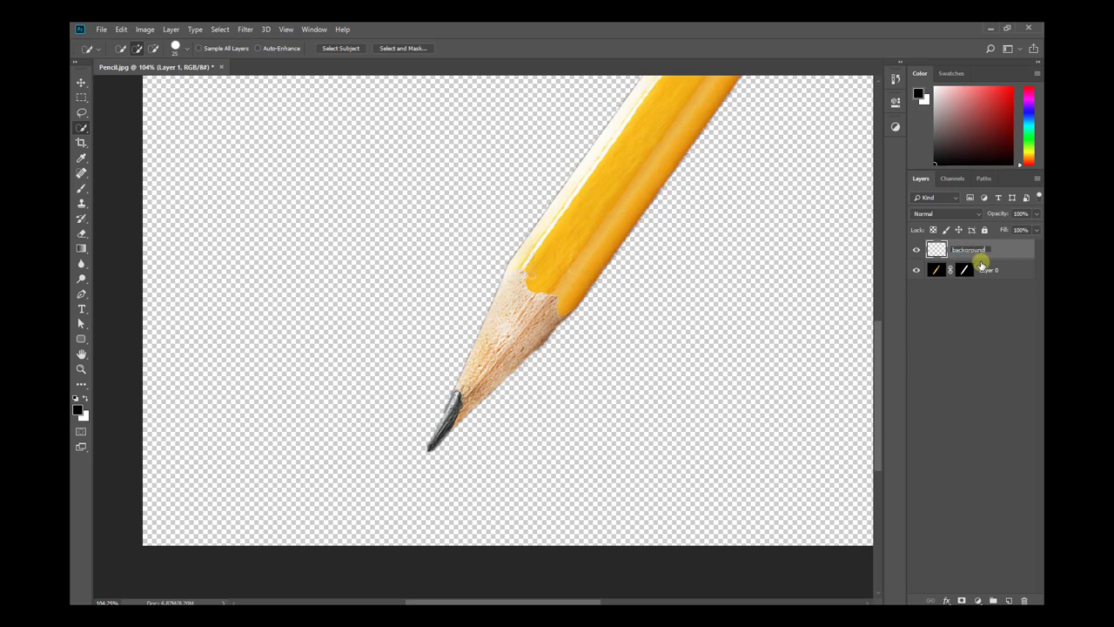
{"action": "key", "text": "Return"}
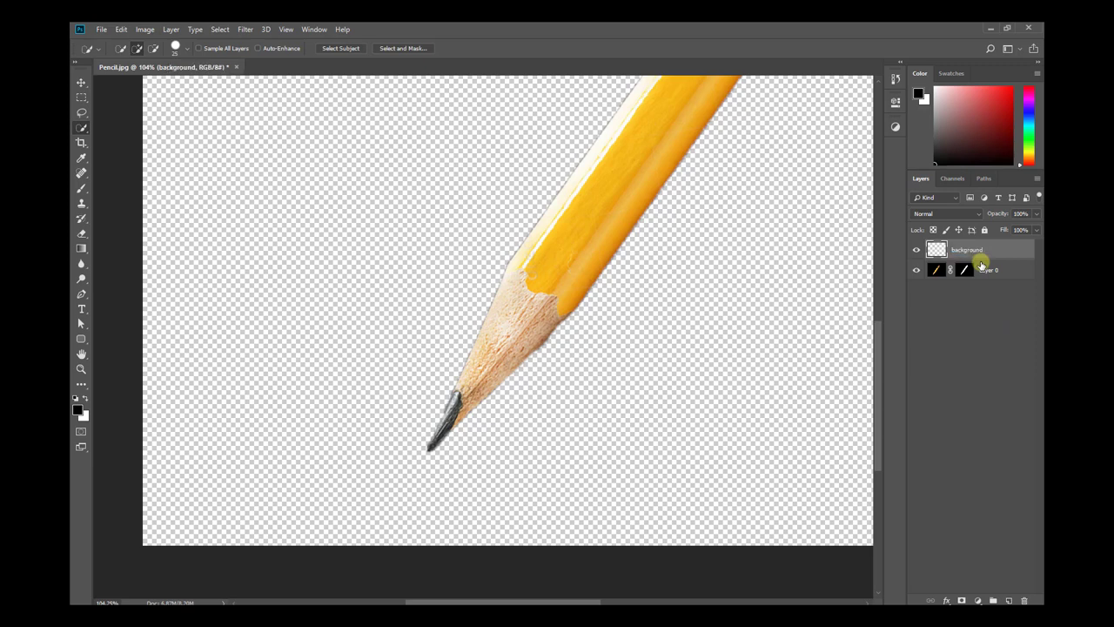
{"action": "left_click_drag", "start_coordinate": [990, 251], "coordinate": [986, 279]}
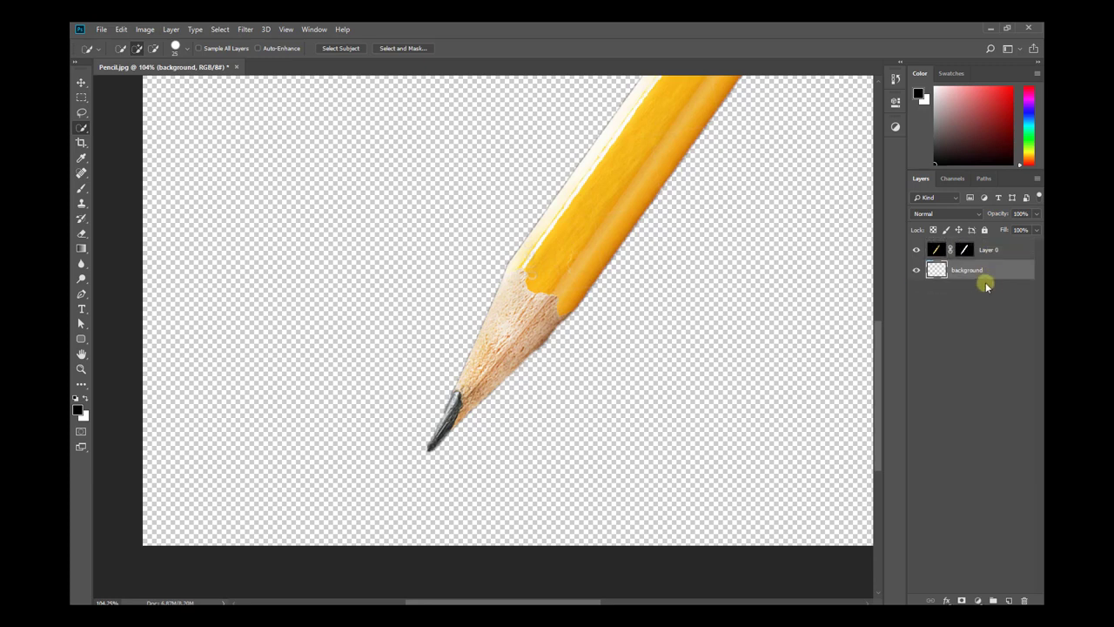
- Fill the background layer with the cream foreground colour #fbebc5
{"action": "left_click", "coordinate": [78, 410]}
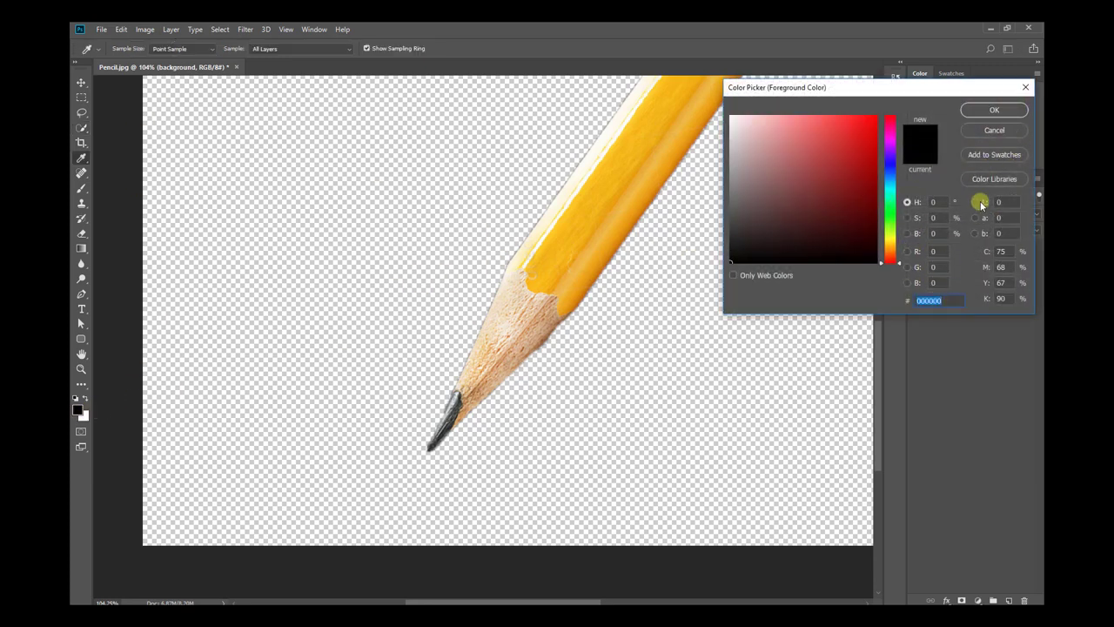
{"action": "mouse_move", "coordinate": [739, 164]}
{"action": "left_mouse_down"}
{"action": "mouse_move", "coordinate": [724, 144]}
{"action": "mouse_move", "coordinate": [763, 134]}
{"action": "mouse_move", "coordinate": [761, 122]}
{"action": "left_mouse_up"}
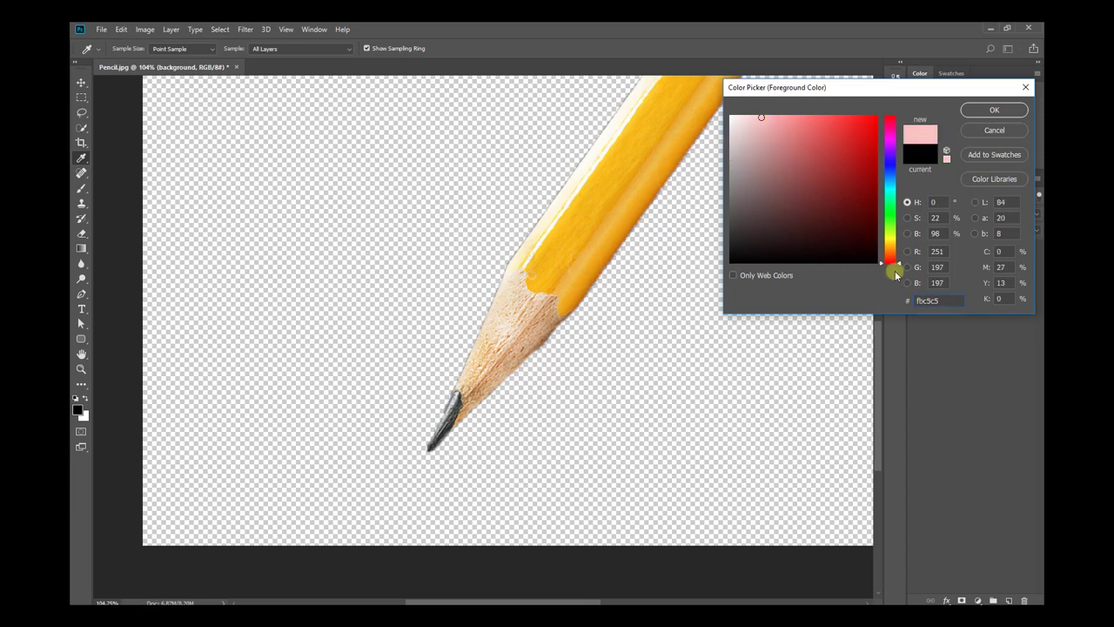
{"action": "left_click_drag", "start_coordinate": [900, 262], "coordinate": [899, 250]}
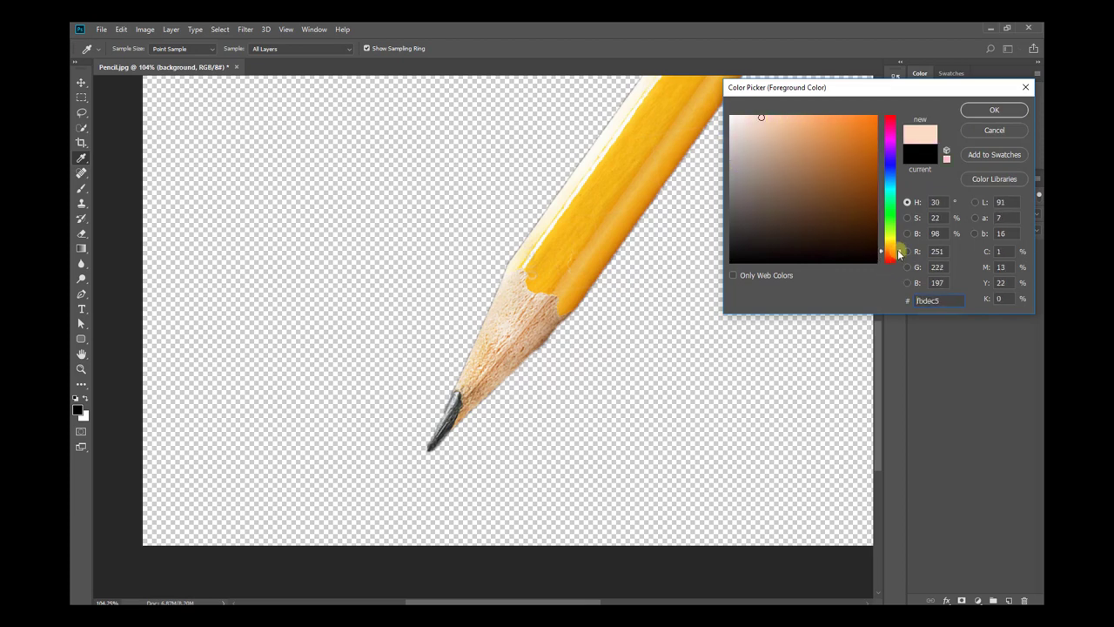
{"action": "left_click", "coordinate": [986, 110]}
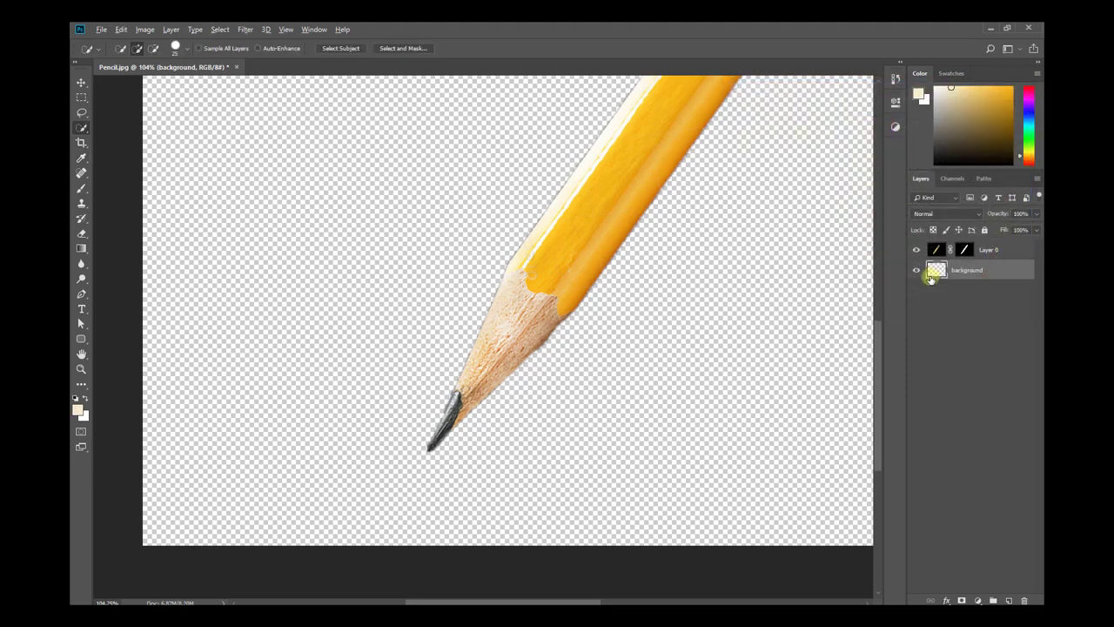
{"action": "key", "text": "alt+BackSpace"}
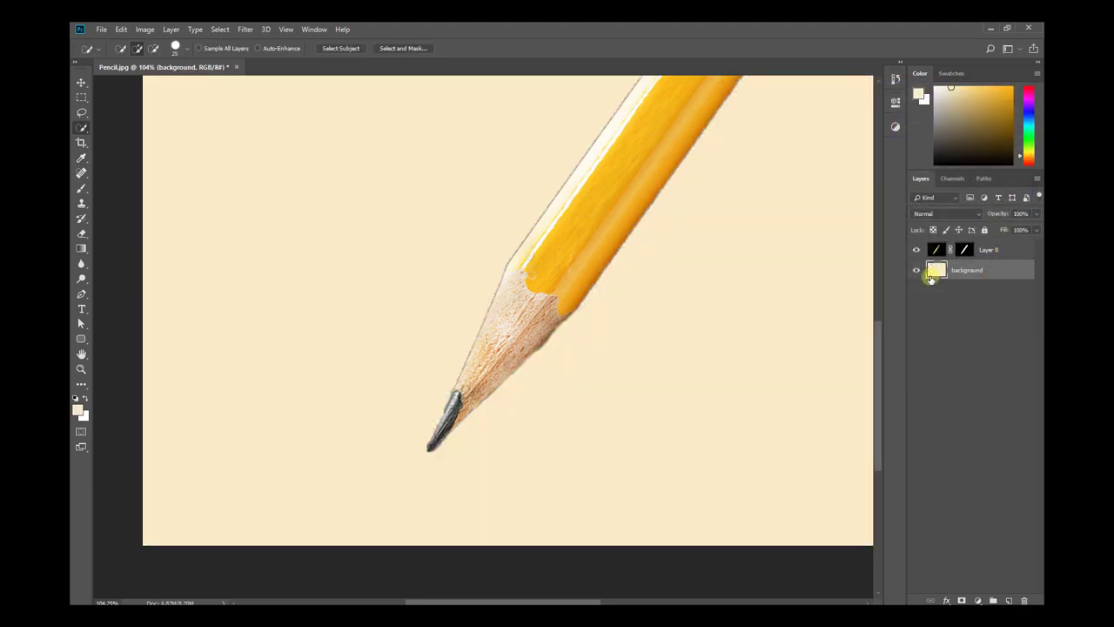
- Switch to the Move tool and inspect the pencil body and ferrule edges up close
{"action": "scroll", "coordinate": [743, 338], "scroll_direction": "up", "scroll_amount": 3}
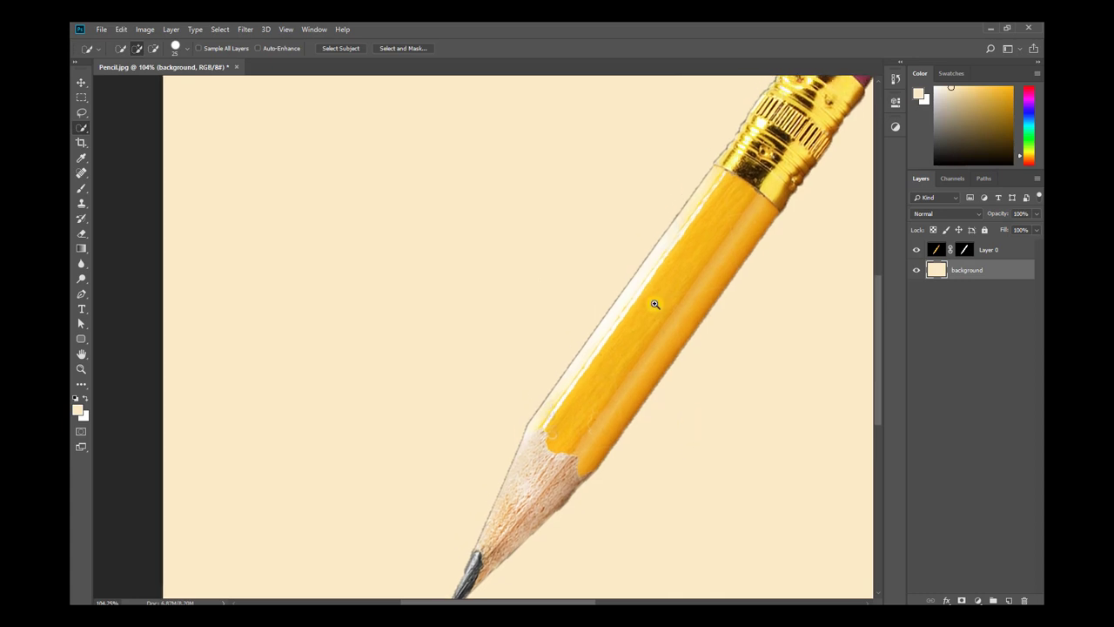
{"action": "scroll", "coordinate": [624, 311], "scroll_direction": "down", "scroll_amount": 2}
{"action": "scroll", "coordinate": [618, 309], "scroll_direction": "down", "scroll_amount": 2}
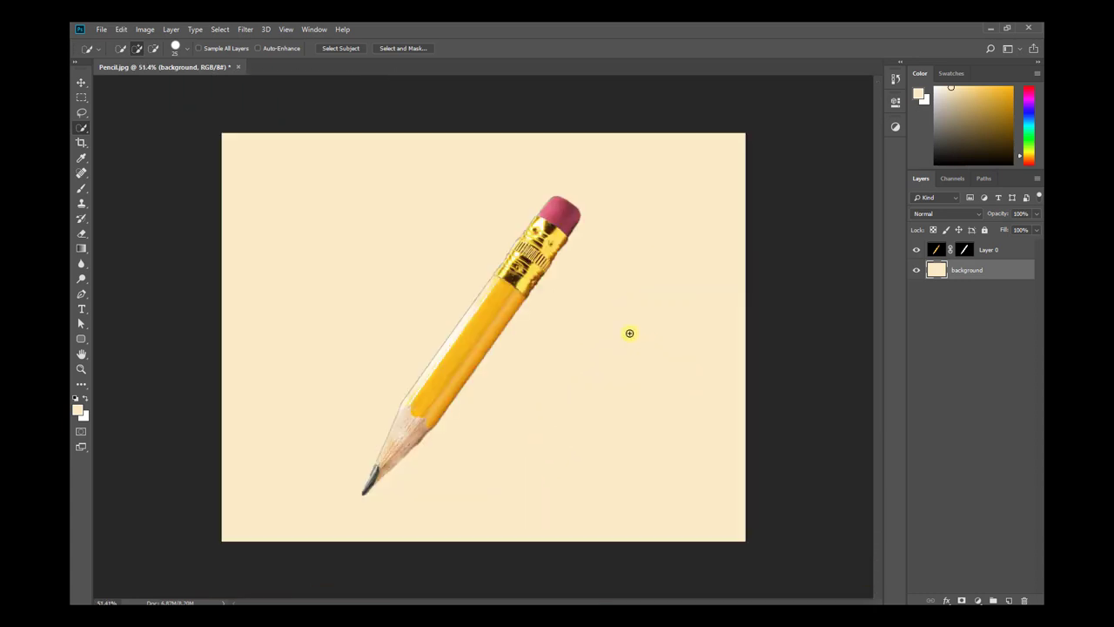
{"action": "key", "text": "v"}
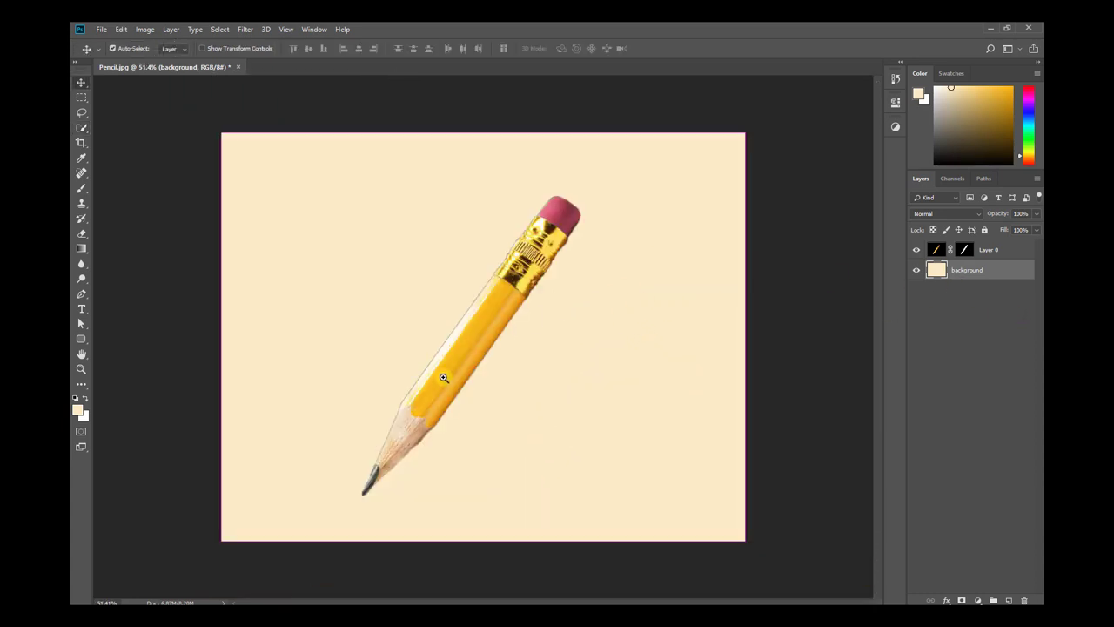
{"action": "scroll", "coordinate": [445, 378], "scroll_direction": "up", "scroll_amount": 3}
{"action": "scroll", "coordinate": [365, 469], "scroll_direction": "up", "scroll_amount": 2}
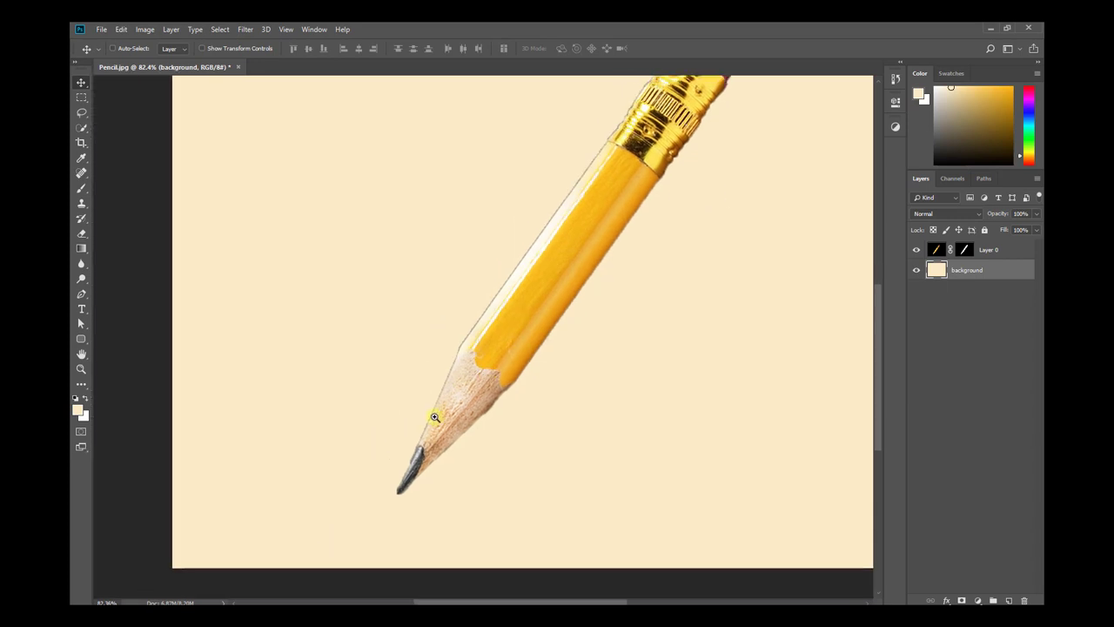
{"action": "scroll", "coordinate": [391, 453], "scroll_direction": "up", "scroll_amount": 1}
{"action": "left_click_drag", "start_coordinate": [542, 266], "coordinate": [461, 430]}
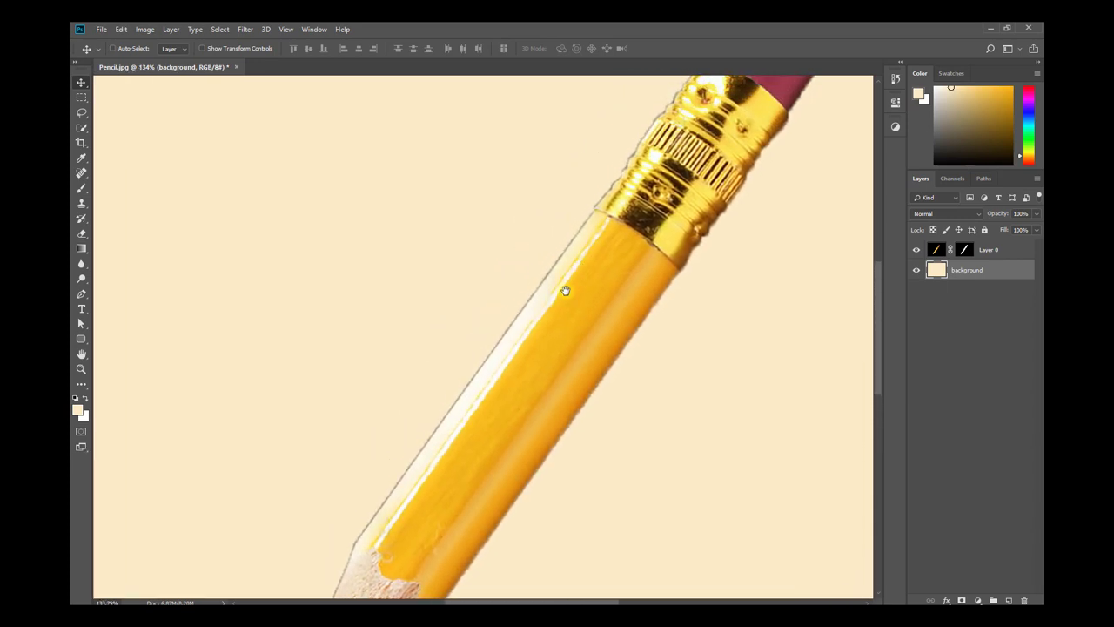
{"action": "scroll", "coordinate": [600, 214], "scroll_direction": "up", "scroll_amount": 1}
{"action": "scroll", "coordinate": [566, 261], "scroll_direction": "up", "scroll_amount": 1}
{"action": "scroll", "coordinate": [522, 305], "scroll_direction": "up", "scroll_amount": 1}
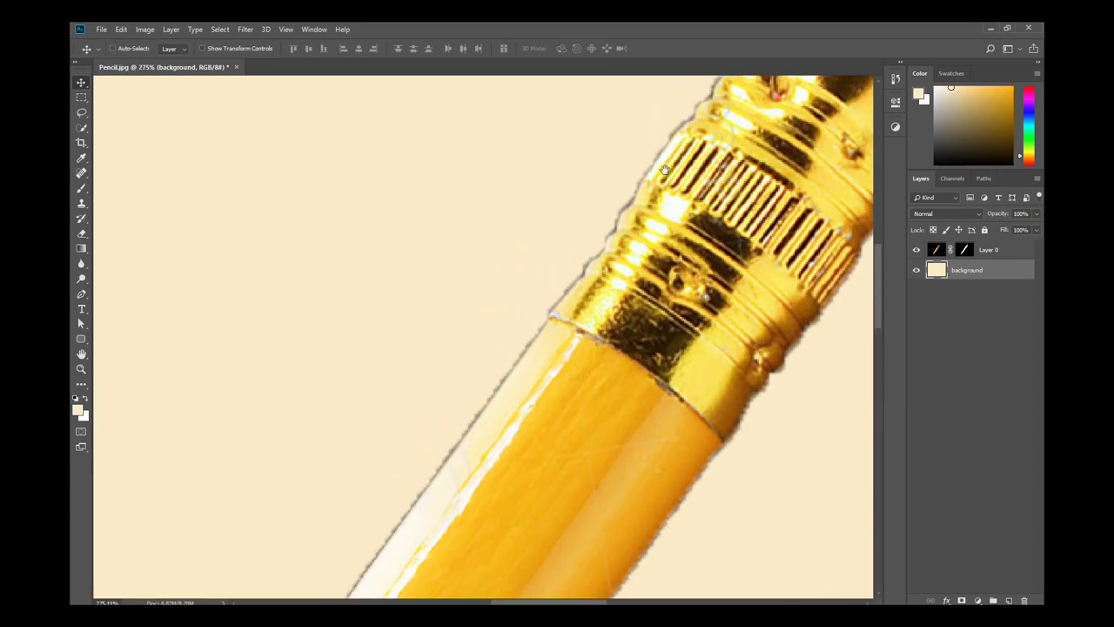
{"action": "scroll", "coordinate": [450, 393], "scroll_direction": "up", "scroll_amount": 2}
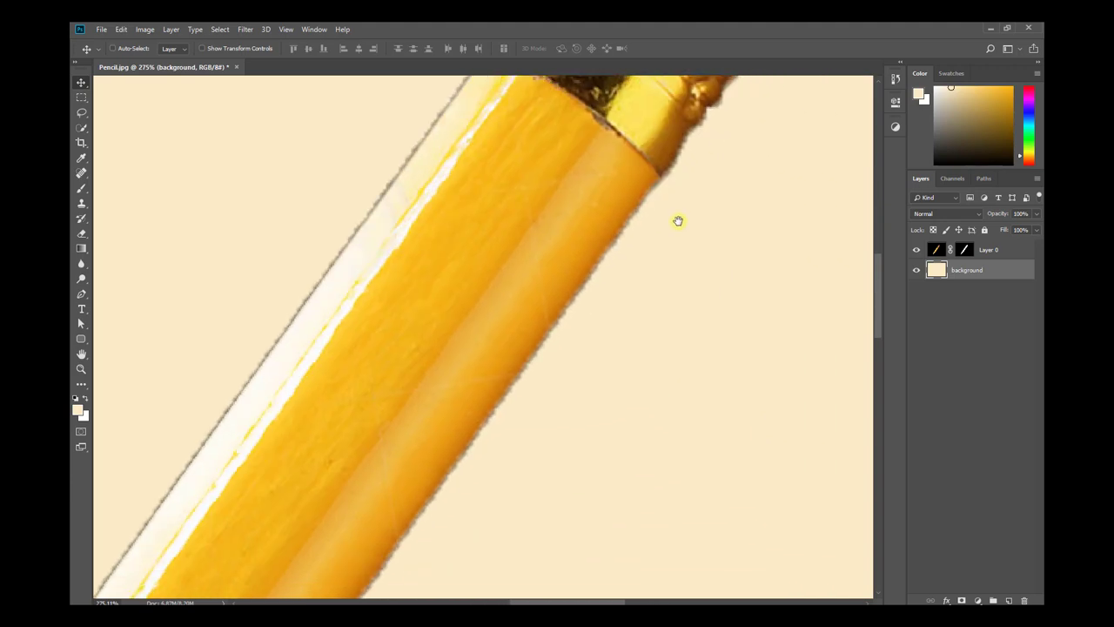
- Inspect the wood tip at 100% zoom and target Layer 0's layer mask
{"action": "left_click_drag", "start_coordinate": [674, 381], "coordinate": [766, 166]}
{"action": "scroll", "coordinate": [563, 352], "scroll_direction": "down", "scroll_amount": 1}
{"action": "scroll", "coordinate": [562, 351], "scroll_direction": "down", "scroll_amount": 1}
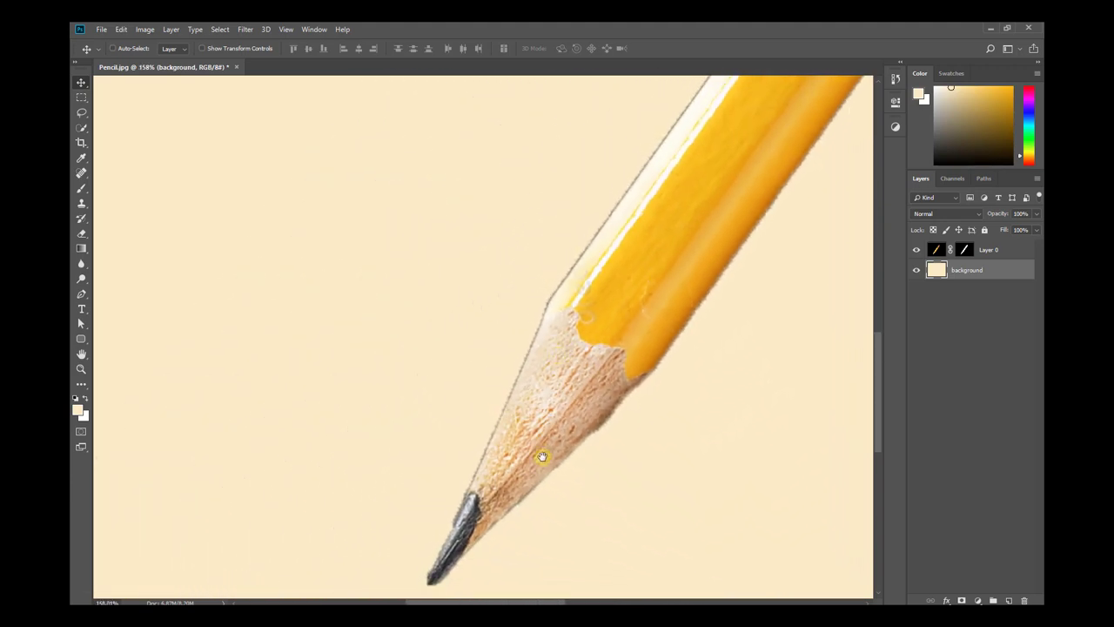
{"action": "left_click_drag", "start_coordinate": [542, 455], "coordinate": [559, 384]}
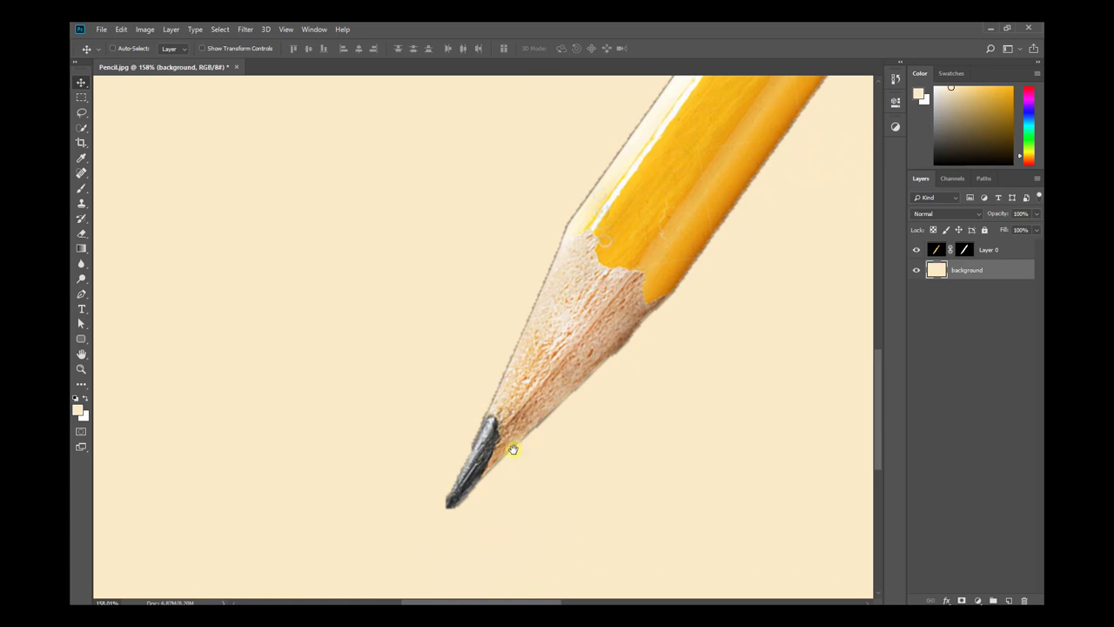
{"action": "left_click_drag", "start_coordinate": [513, 449], "coordinate": [420, 436]}
{"action": "scroll", "coordinate": [418, 419], "scroll_direction": "up", "scroll_amount": 2}
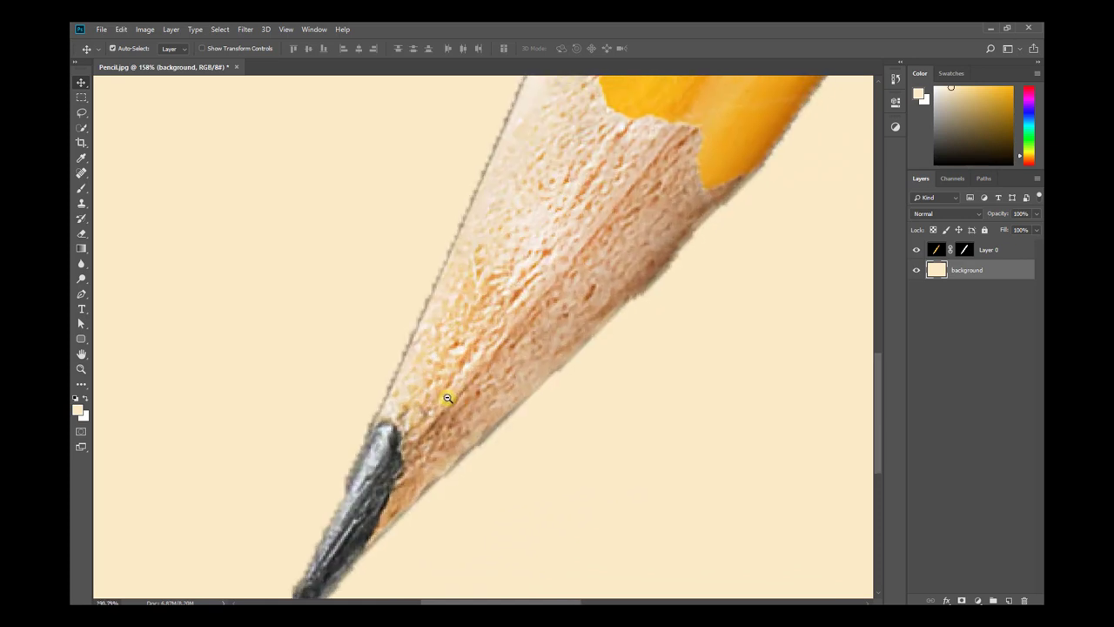
{"action": "scroll", "coordinate": [417, 409], "scroll_direction": "down", "scroll_amount": 1}
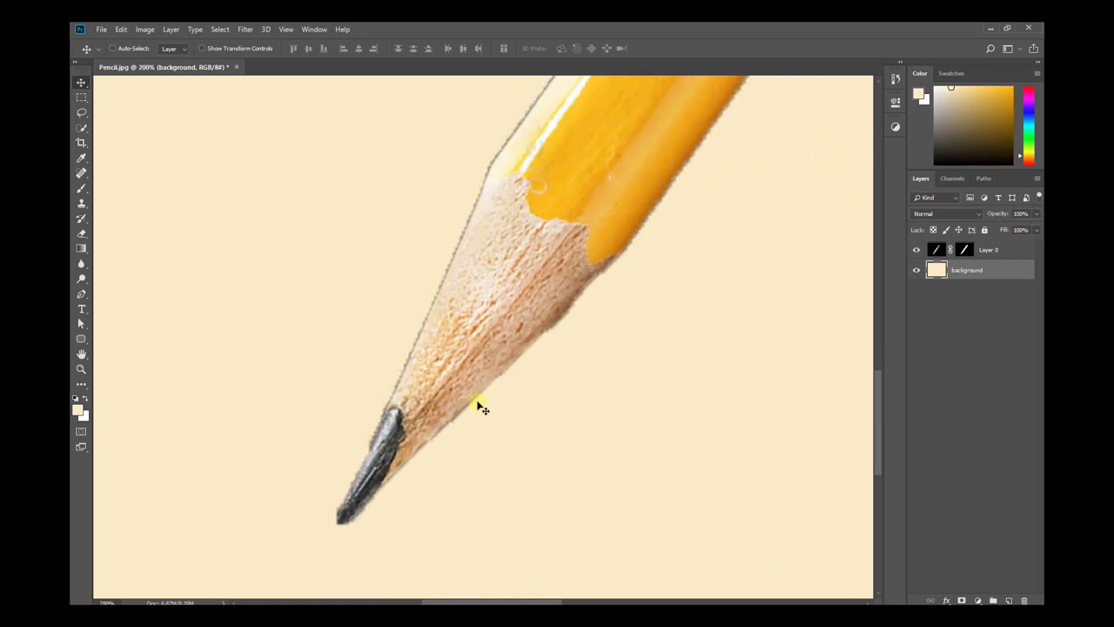
{"action": "left_click_drag", "start_coordinate": [483, 407], "coordinate": [493, 359]}
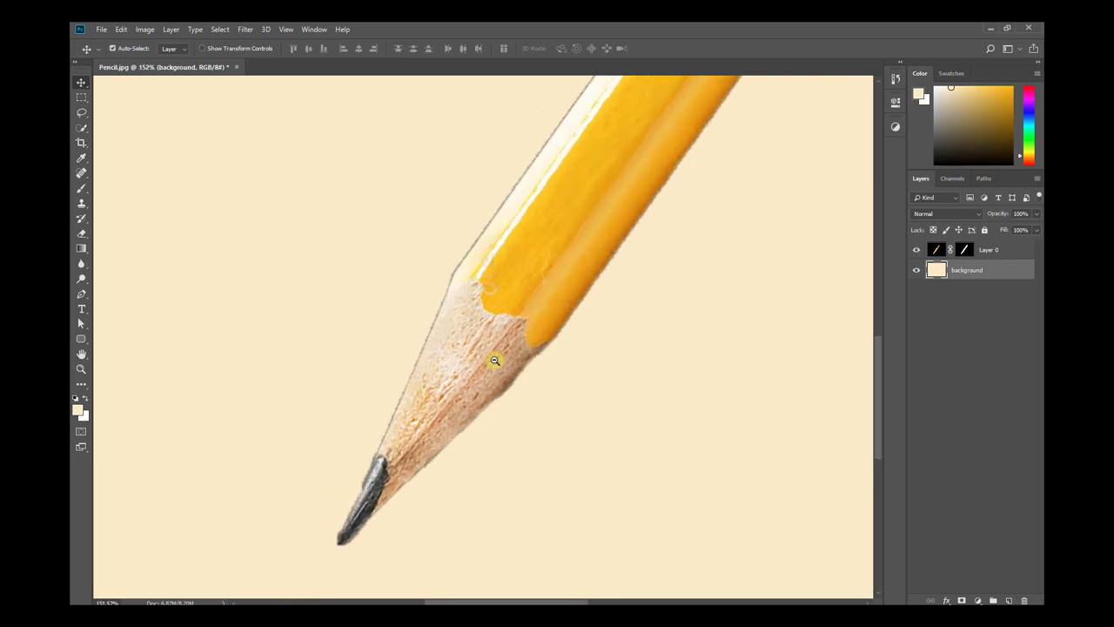
{"action": "mouse_move", "coordinate": [520, 166]}
{"action": "left_mouse_down"}
{"action": "mouse_move", "coordinate": [472, 361]}
{"action": "mouse_move", "coordinate": [410, 514]}
{"action": "mouse_move", "coordinate": [552, 269]}
{"action": "mouse_move", "coordinate": [493, 415]}
{"action": "mouse_move", "coordinate": [488, 296]}
{"action": "left_mouse_up"}
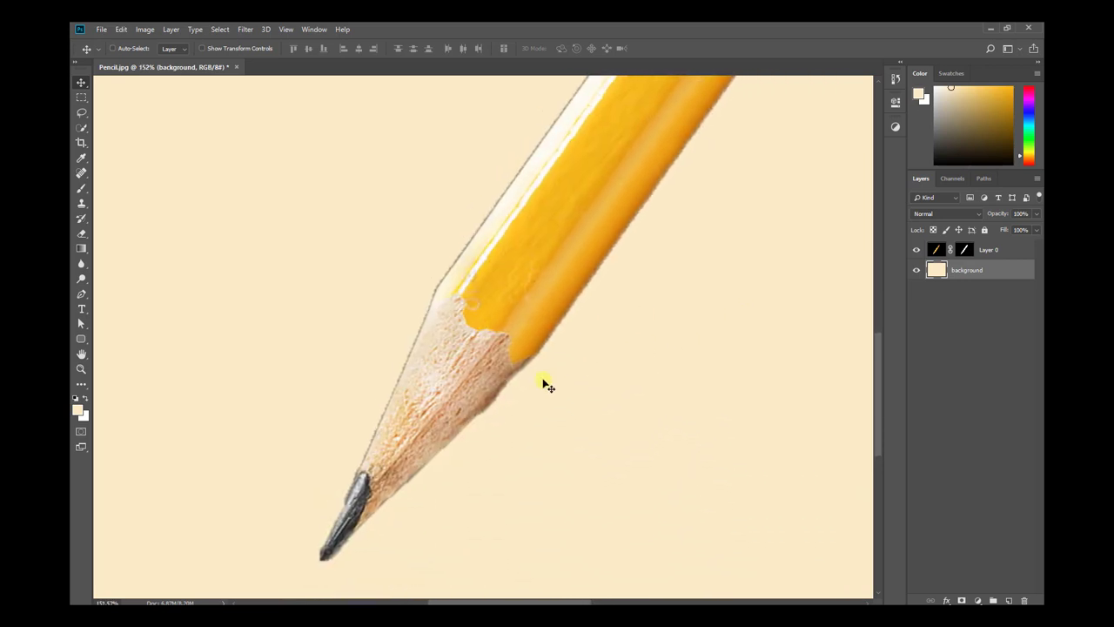
{"action": "key", "text": "ctrl+1"}
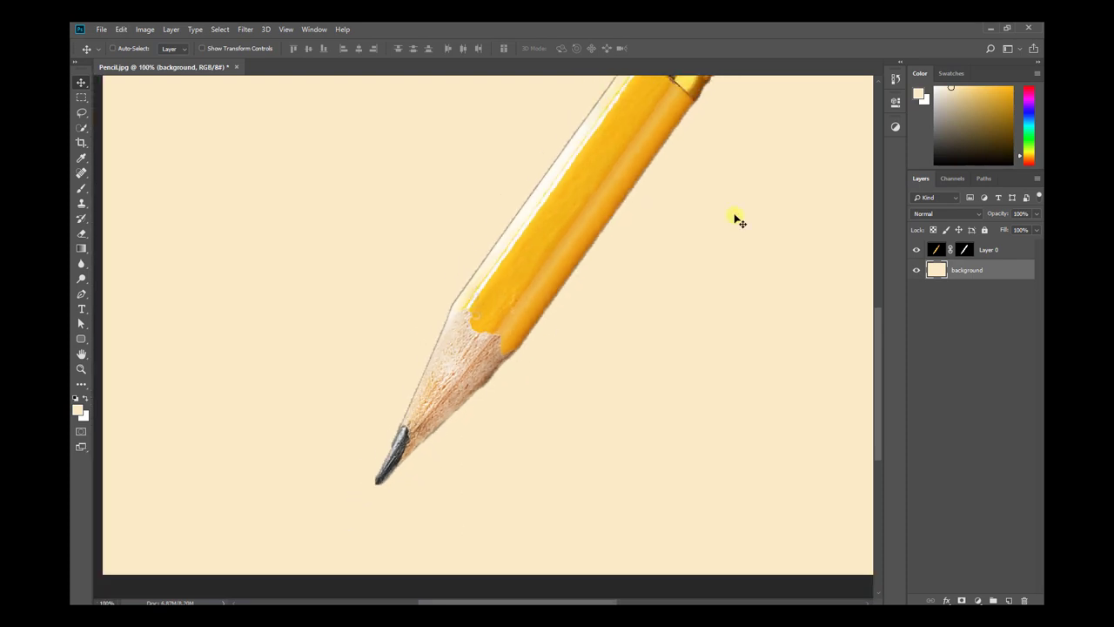
{"action": "left_click", "coordinate": [966, 252]}
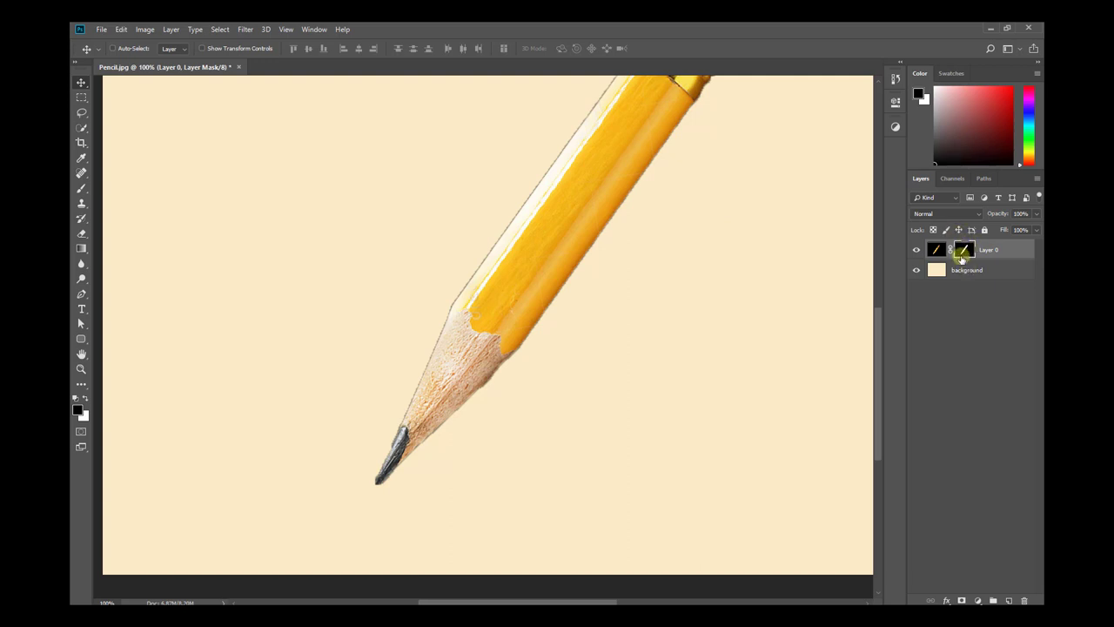
{"action": "left_click_drag", "start_coordinate": [967, 244], "coordinate": [964, 249]}
{"action": "left_click_drag", "start_coordinate": [964, 251], "coordinate": [965, 252]}
{"action": "left_click_drag", "start_coordinate": [384, 433], "coordinate": [423, 437]}
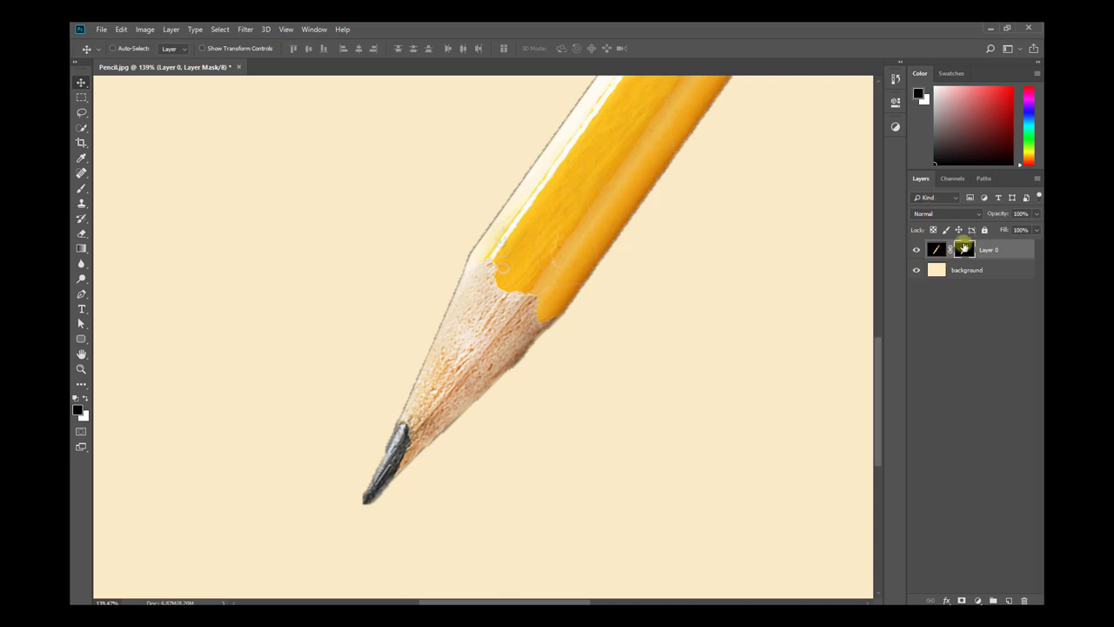
- Open Layer 0's mask in Select and Mask with the On Layers view mode
{"action": "double_click", "coordinate": [962, 250]}
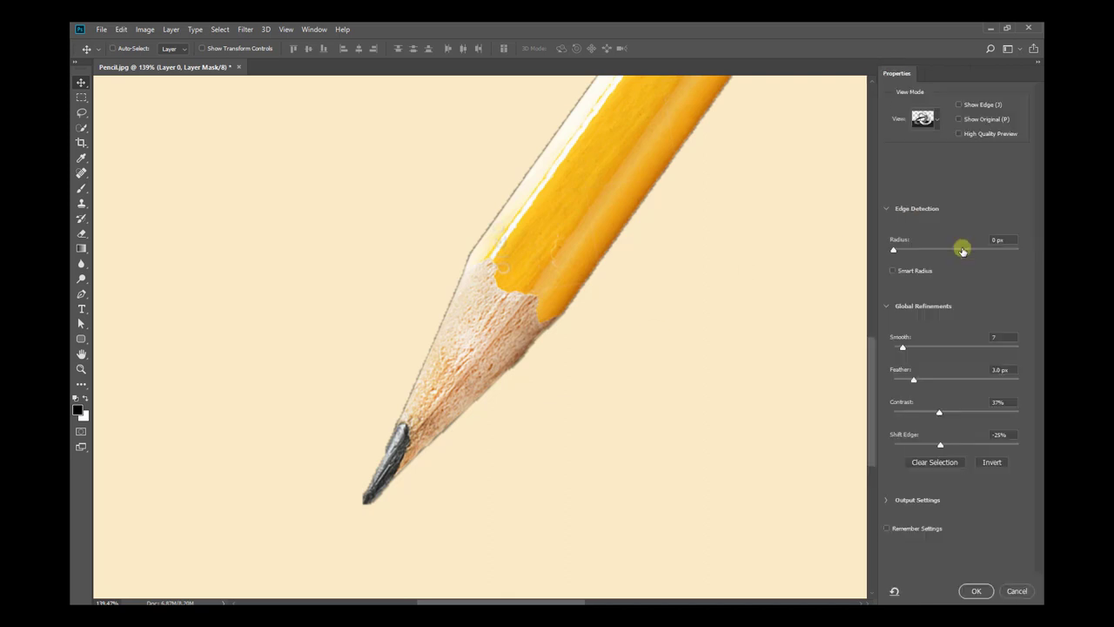
{"action": "left_click", "coordinate": [935, 122]}
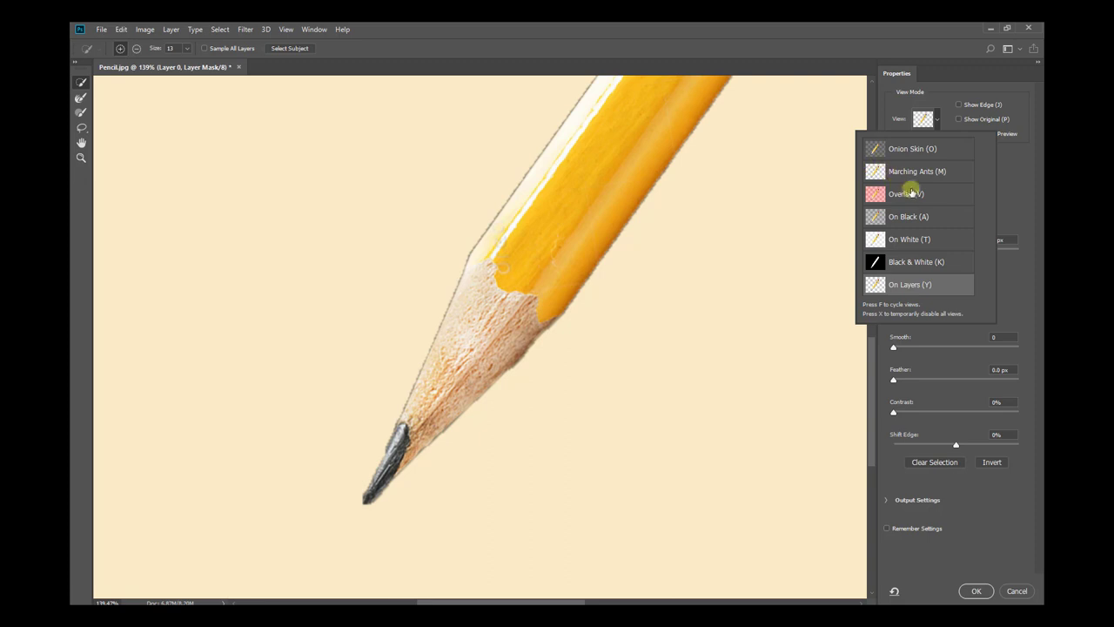
{"action": "left_click", "coordinate": [918, 150]}
{"action": "left_click", "coordinate": [1007, 215]}
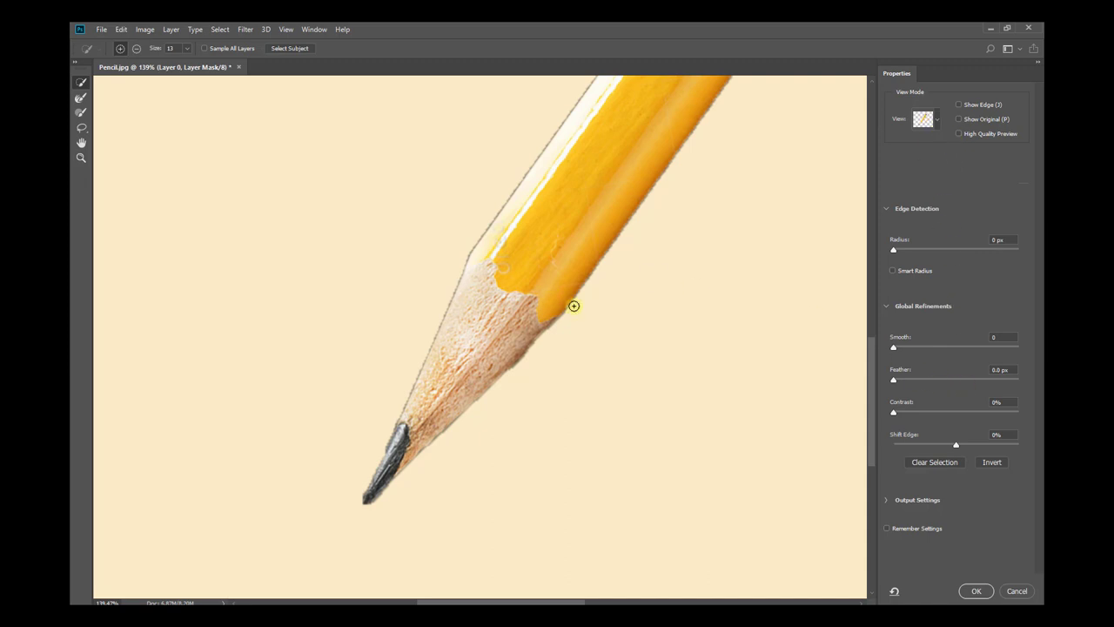
- Adjust the mask's Smooth setting while inspecting the wood tip up close
{"action": "mouse_move", "coordinate": [506, 395]}
{"action": "left_mouse_down"}
{"action": "mouse_move", "coordinate": [529, 365]}
{"action": "mouse_move", "coordinate": [478, 373]}
{"action": "mouse_move", "coordinate": [479, 360]}
{"action": "mouse_move", "coordinate": [510, 368]}
{"action": "left_mouse_up"}
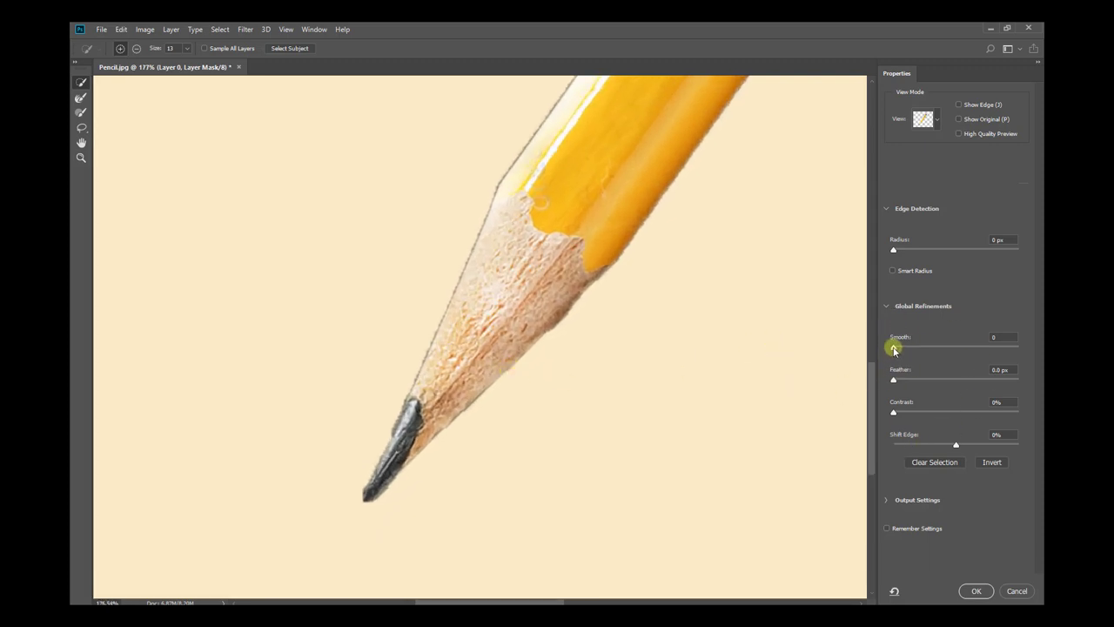
{"action": "left_click_drag", "start_coordinate": [900, 349], "coordinate": [864, 346]}
{"action": "left_click", "coordinate": [457, 320]}
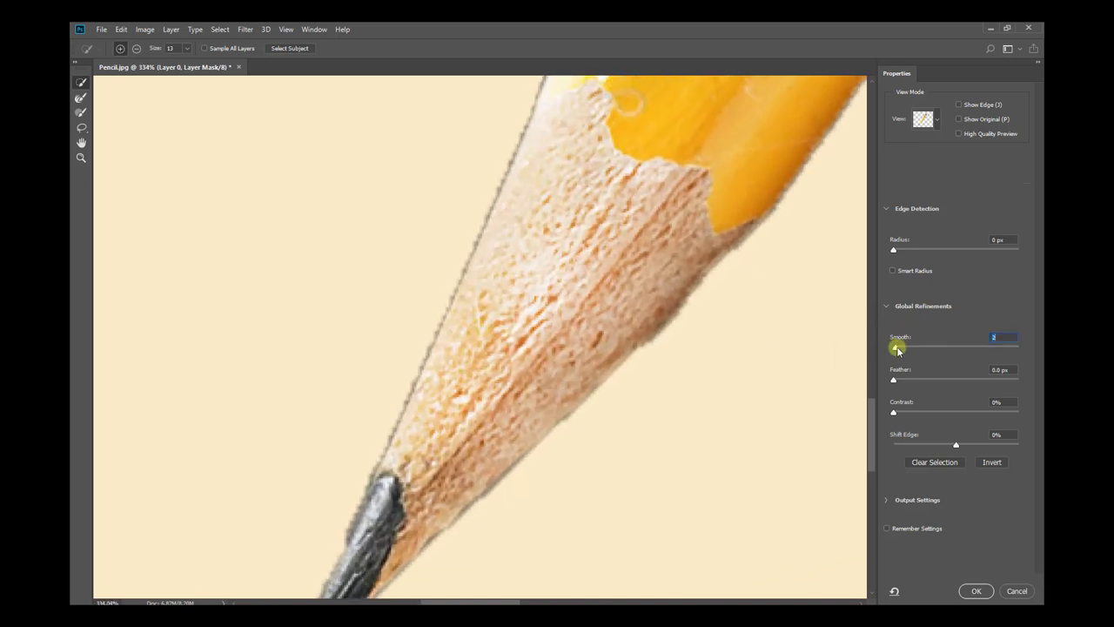
{"action": "left_click_drag", "start_coordinate": [898, 349], "coordinate": [899, 346]}
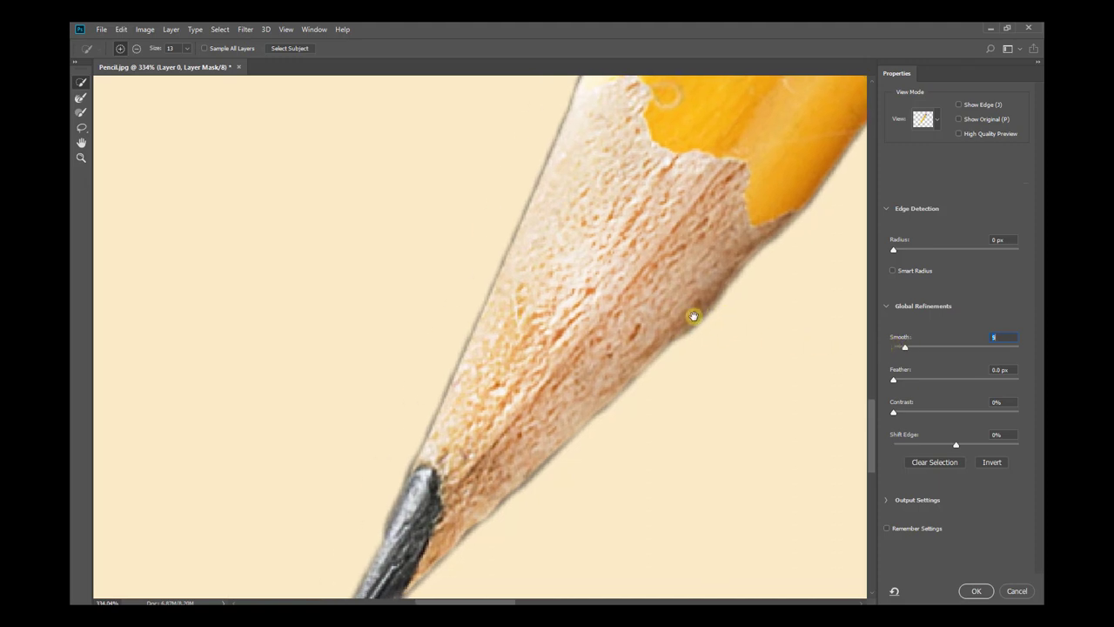
{"action": "scroll", "coordinate": [691, 316], "scroll_direction": "down", "scroll_amount": 5}
{"action": "left_click_drag", "start_coordinate": [662, 249], "coordinate": [579, 297]}
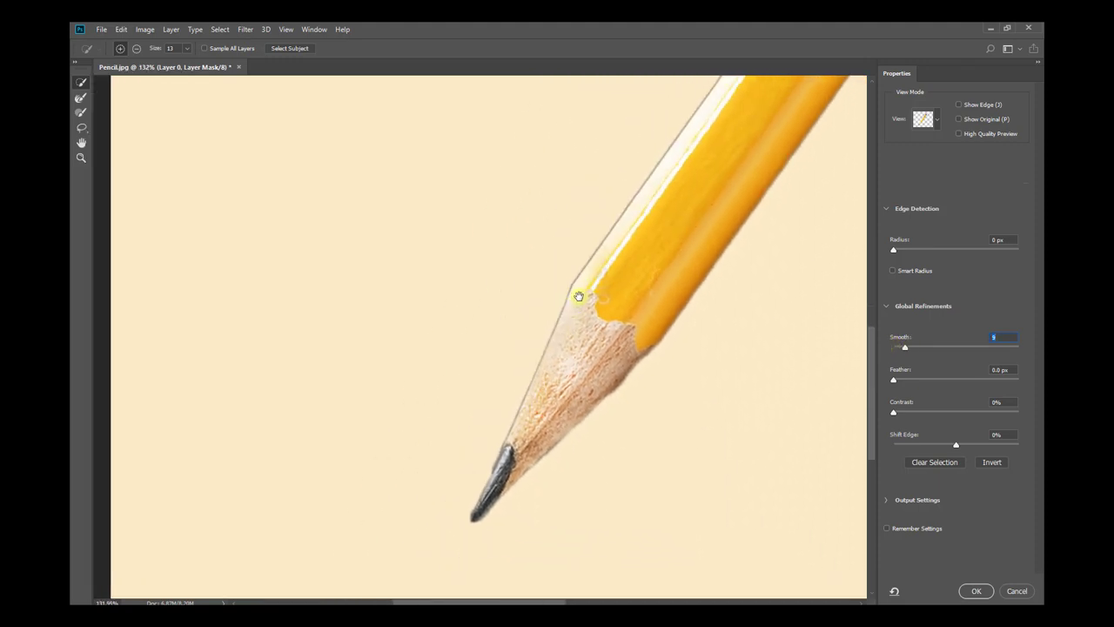
{"action": "scroll", "coordinate": [570, 375], "scroll_direction": "up", "scroll_amount": 2}
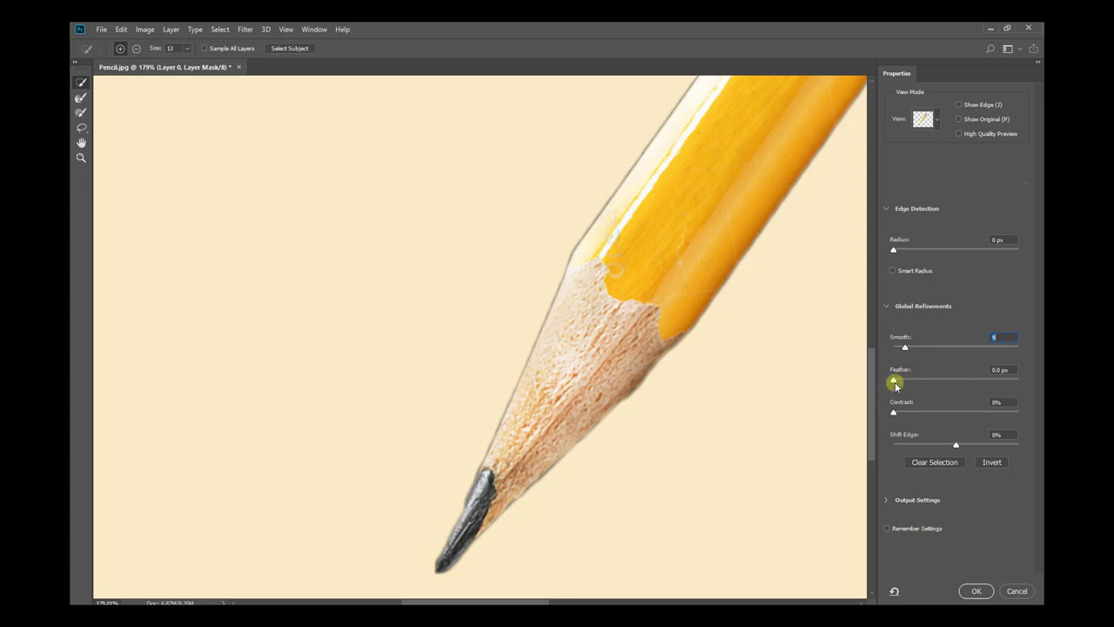
- Feather the mask edge, fine-tuning it to about 2.6 px
{"action": "left_click_drag", "start_coordinate": [895, 380], "coordinate": [907, 380]}
{"action": "left_click", "coordinate": [629, 332], "text": "ctrl"}
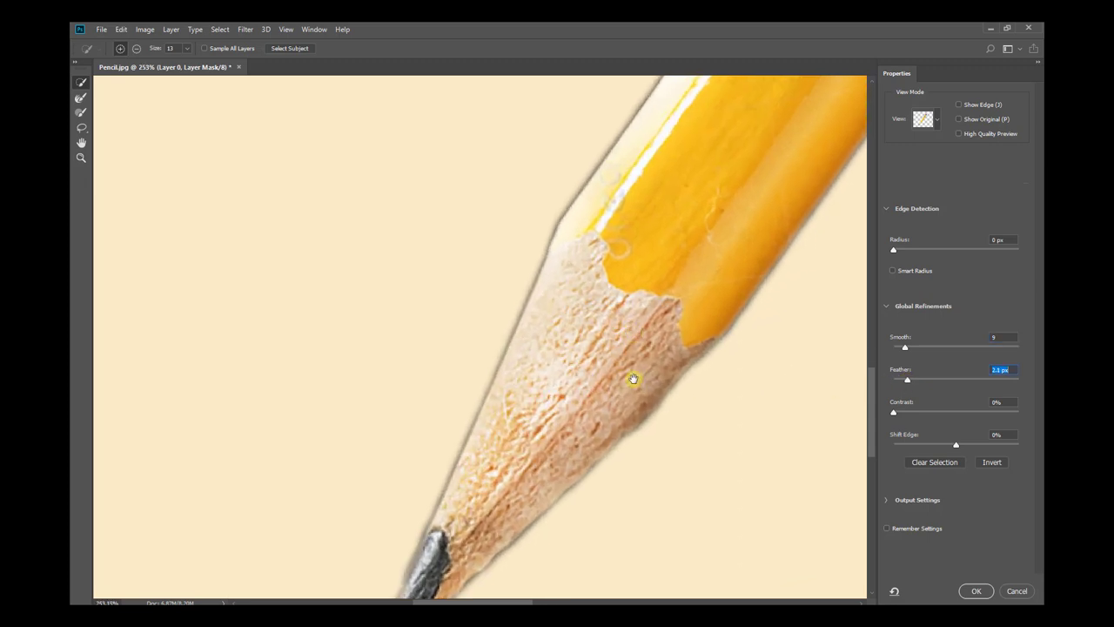
{"action": "left_click", "coordinate": [629, 377], "text": "ctrl"}
{"action": "left_click_drag", "start_coordinate": [531, 447], "coordinate": [602, 392]}
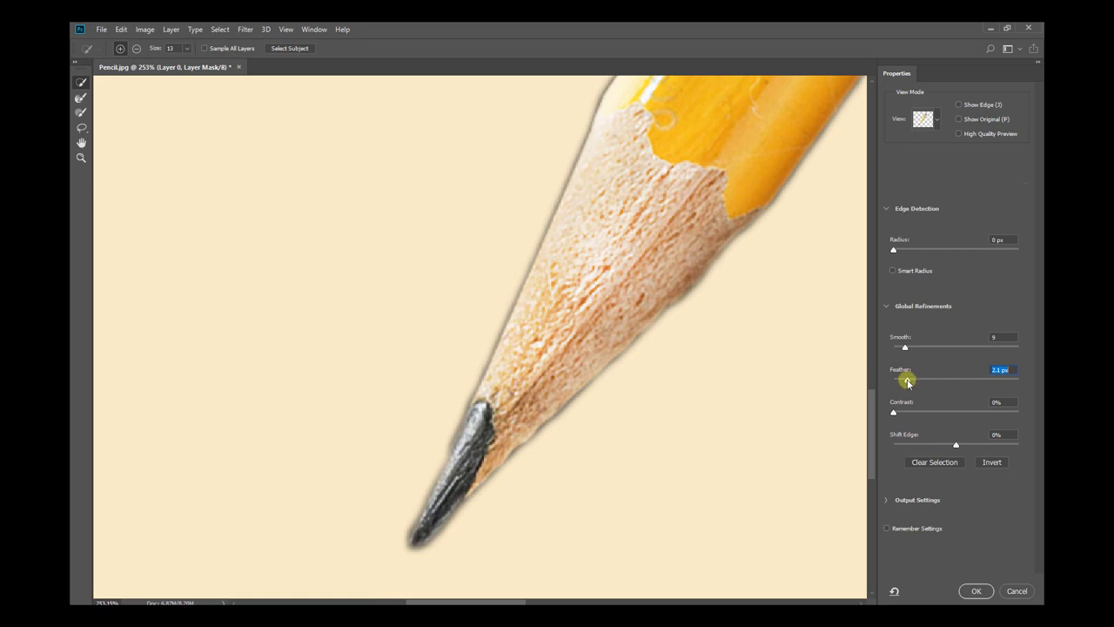
{"action": "mouse_move", "coordinate": [907, 381]}
{"action": "left_mouse_down"}
{"action": "mouse_move", "coordinate": [877, 380]}
{"action": "mouse_move", "coordinate": [911, 384]}
{"action": "left_mouse_up"}
- Refine the mask with Feather 3.3 px, Contrast 52% and Shift Edge -24%
{"action": "mouse_move", "coordinate": [666, 253]}
{"action": "left_mouse_down"}
{"action": "mouse_move", "coordinate": [640, 373]}
{"action": "mouse_move", "coordinate": [615, 338]}
{"action": "mouse_move", "coordinate": [606, 348]}
{"action": "left_mouse_up"}
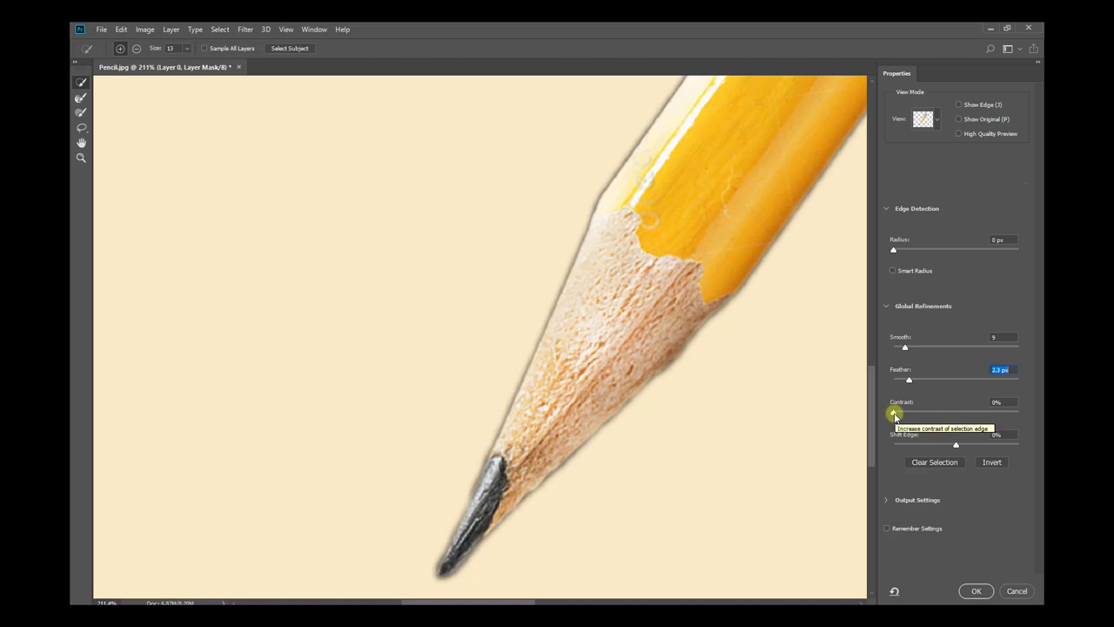
{"action": "mouse_move", "coordinate": [894, 414]}
{"action": "left_mouse_down"}
{"action": "mouse_move", "coordinate": [878, 412]}
{"action": "mouse_move", "coordinate": [945, 415]}
{"action": "mouse_move", "coordinate": [913, 413]}
{"action": "mouse_move", "coordinate": [933, 415]}
{"action": "left_mouse_up"}
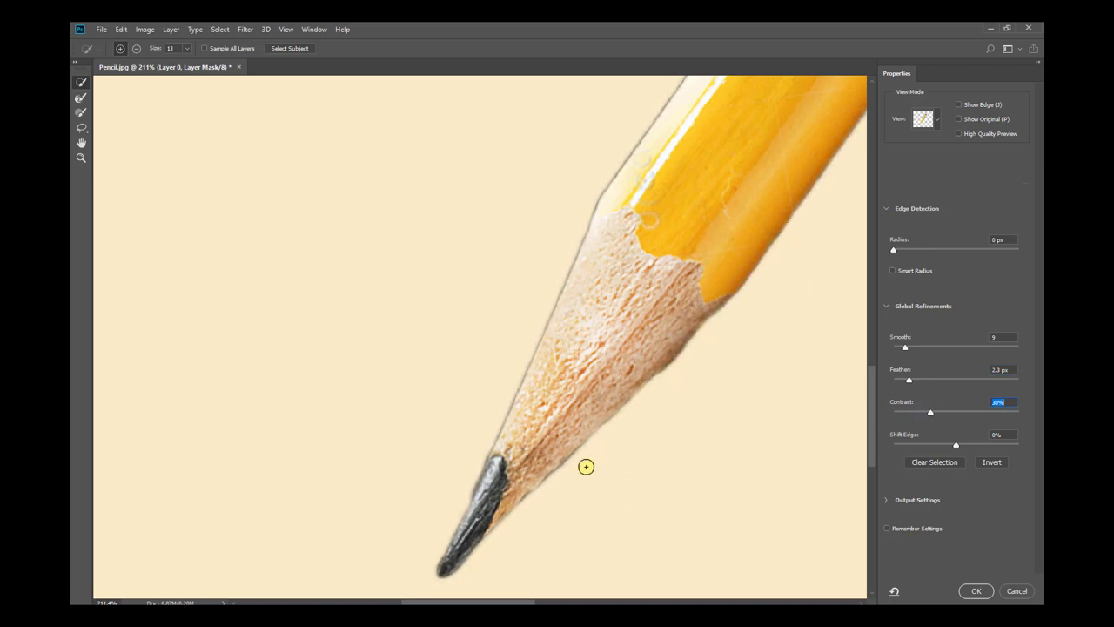
{"action": "mouse_move", "coordinate": [909, 380]}
{"action": "left_mouse_down"}
{"action": "mouse_move", "coordinate": [896, 380]}
{"action": "mouse_move", "coordinate": [920, 381]}
{"action": "left_mouse_up"}
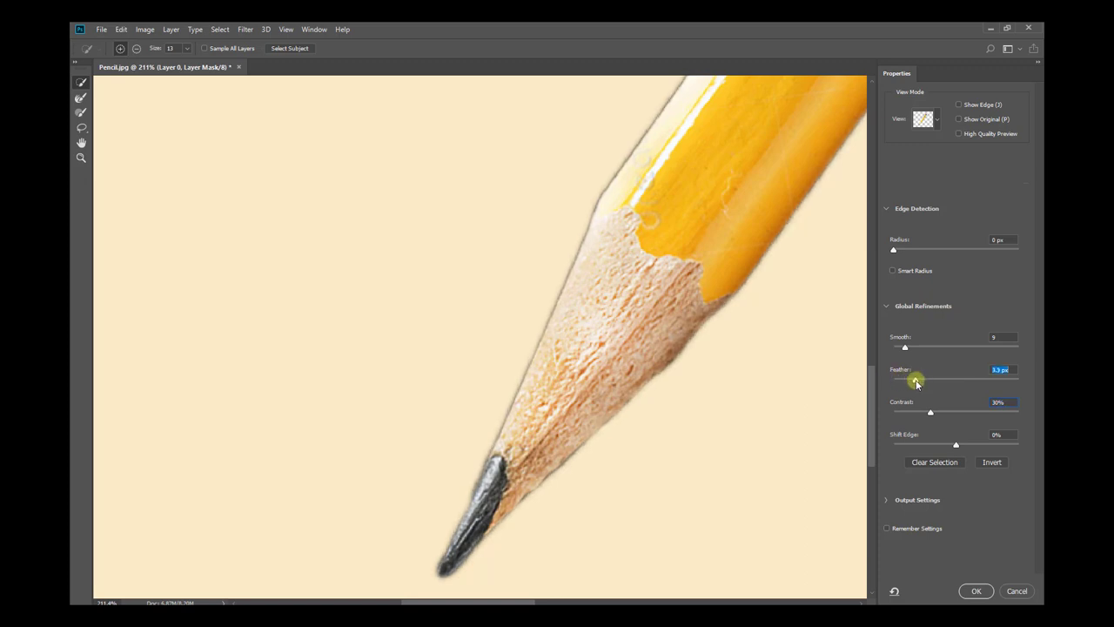
{"action": "left_click_drag", "start_coordinate": [917, 382], "coordinate": [944, 414]}
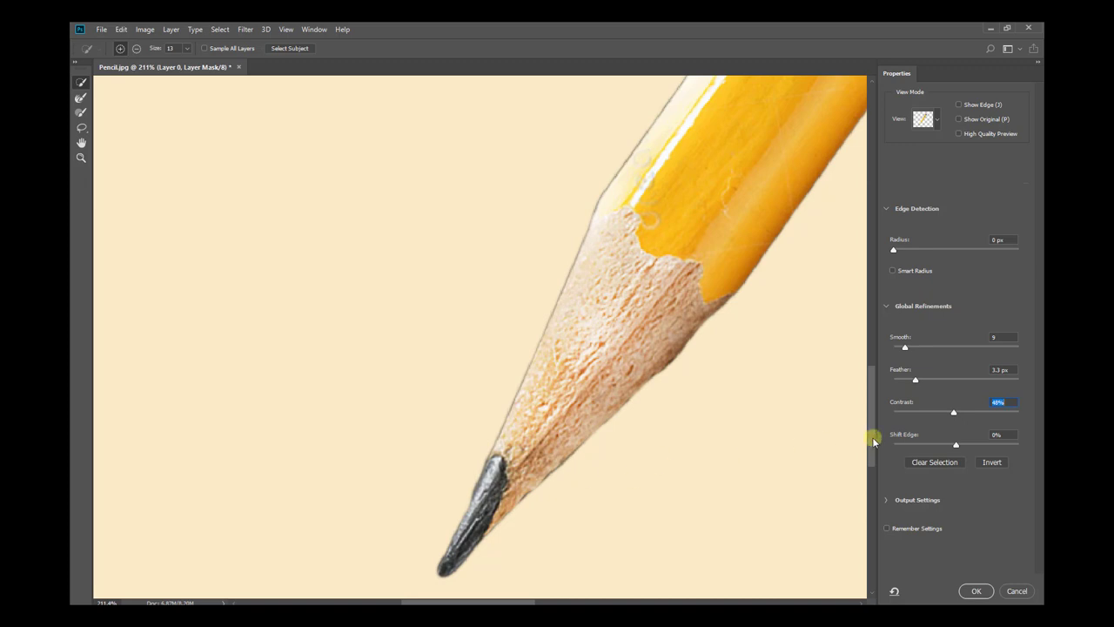
{"action": "left_click_drag", "start_coordinate": [951, 415], "coordinate": [959, 414]}
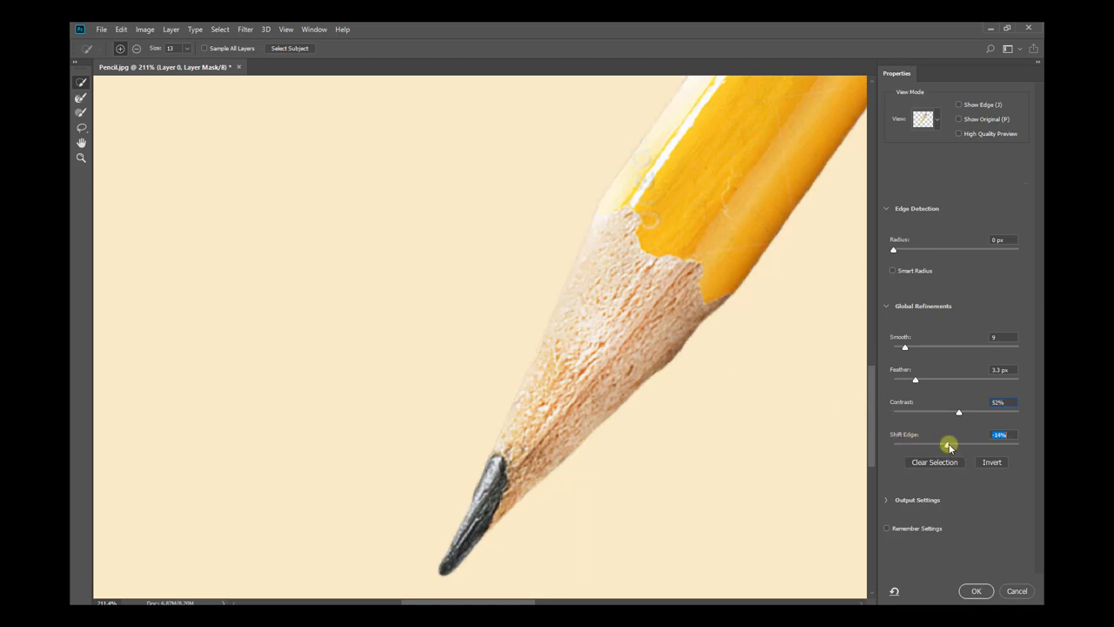
{"action": "mouse_move", "coordinate": [957, 446]}
{"action": "left_mouse_down"}
{"action": "mouse_move", "coordinate": [1027, 448]}
{"action": "mouse_move", "coordinate": [1011, 452]}
{"action": "left_mouse_up"}
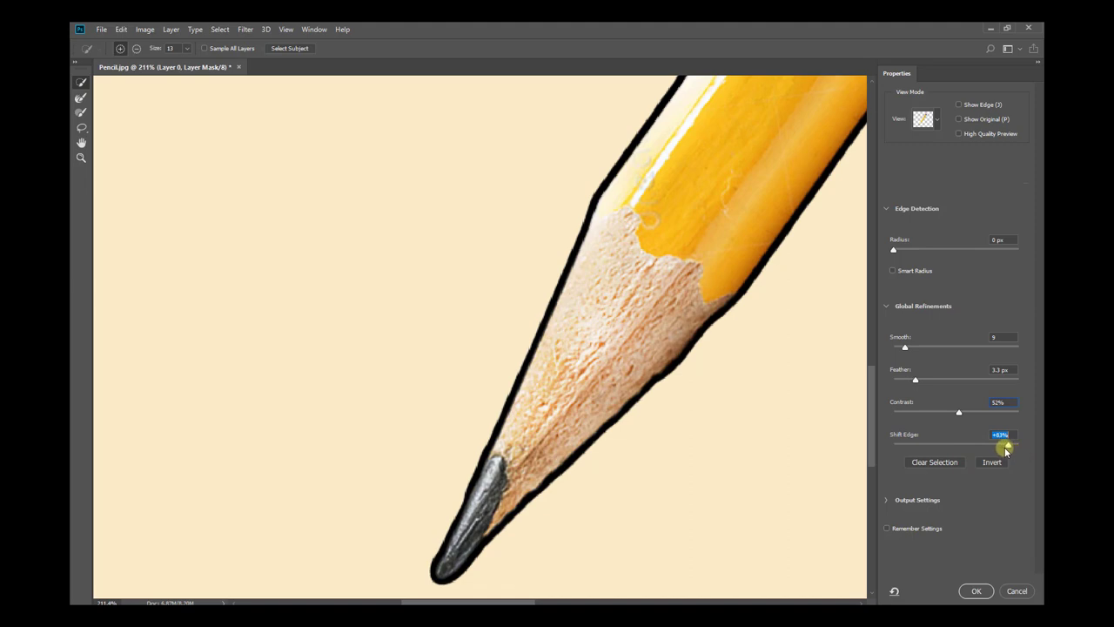
{"action": "left_click_drag", "start_coordinate": [1006, 450], "coordinate": [922, 447]}
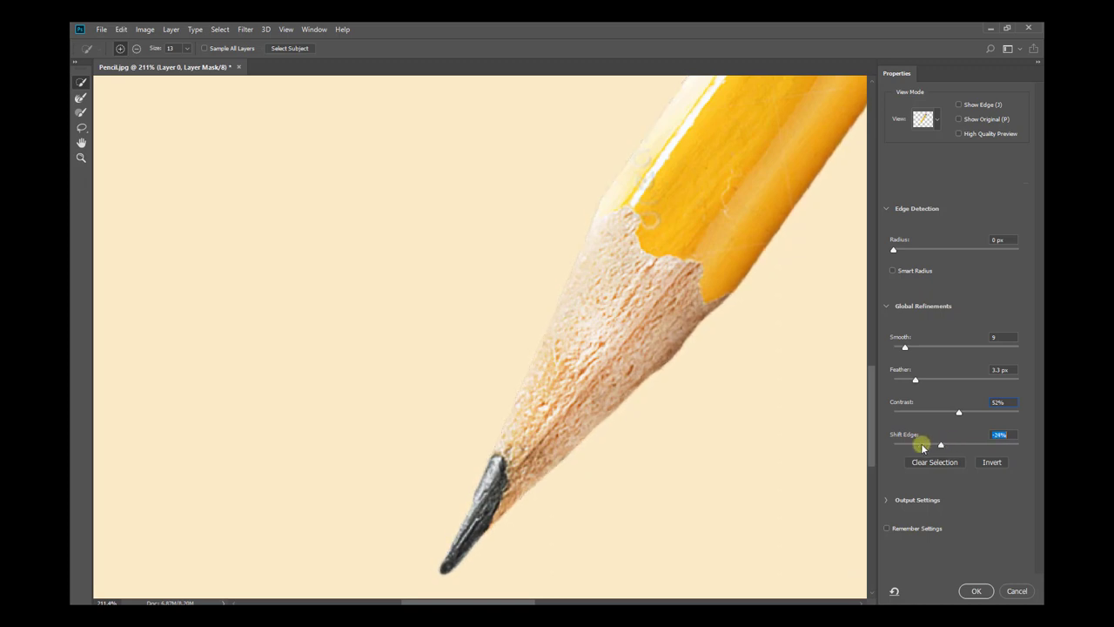
{"action": "mouse_move", "coordinate": [675, 242]}
{"action": "left_mouse_down"}
{"action": "mouse_move", "coordinate": [622, 500]}
{"action": "mouse_move", "coordinate": [597, 397]}
{"action": "mouse_move", "coordinate": [722, 322]}
{"action": "mouse_move", "coordinate": [709, 324]}
{"action": "left_mouse_up"}
- Check the refined edges around the eraser, ferrule and sharpened tip
{"action": "left_click", "coordinate": [709, 324], "text": "alt"}
{"action": "left_click_drag", "start_coordinate": [775, 279], "coordinate": [580, 368]}
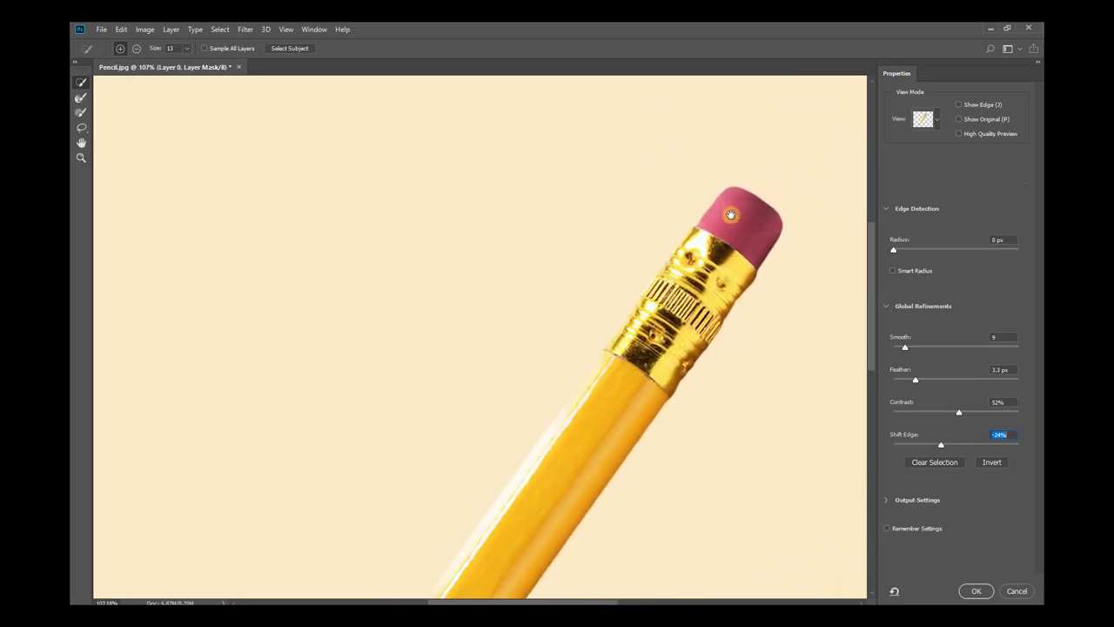
{"action": "left_click_drag", "start_coordinate": [712, 337], "coordinate": [740, 338]}
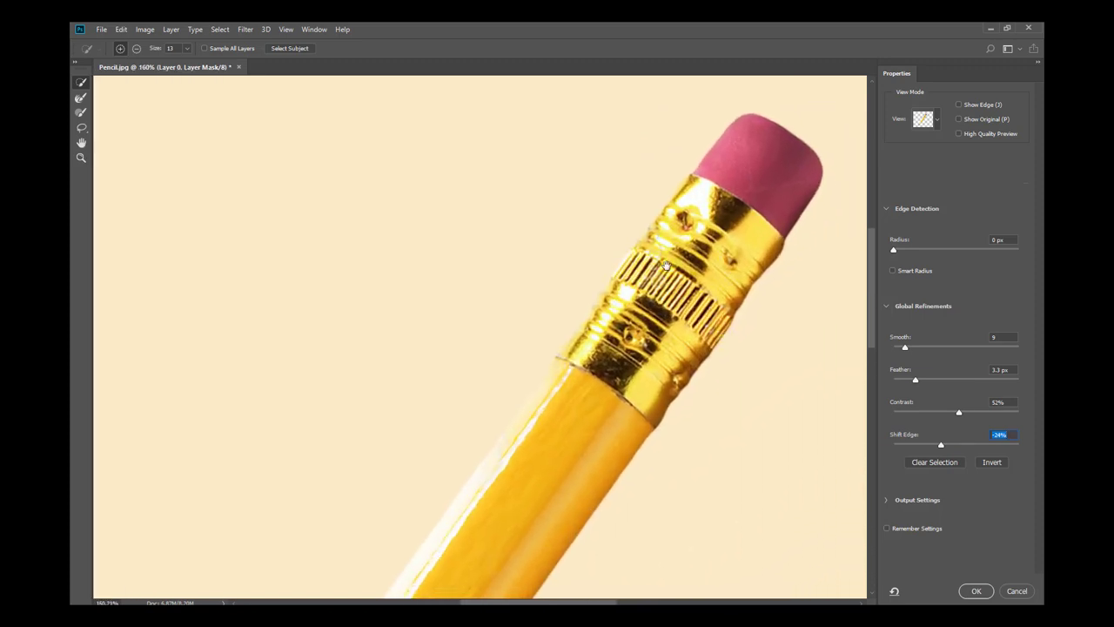
{"action": "mouse_move", "coordinate": [662, 452]}
{"action": "left_mouse_down"}
{"action": "mouse_move", "coordinate": [617, 246]}
{"action": "mouse_move", "coordinate": [577, 249]}
{"action": "left_mouse_up"}
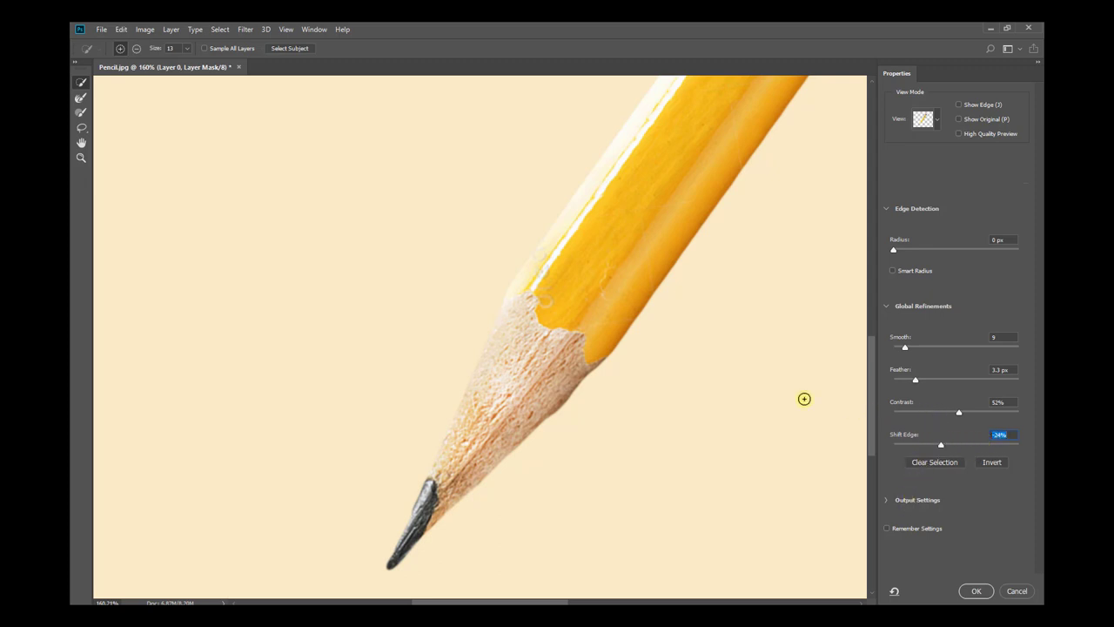
{"action": "left_click", "coordinate": [978, 591]}
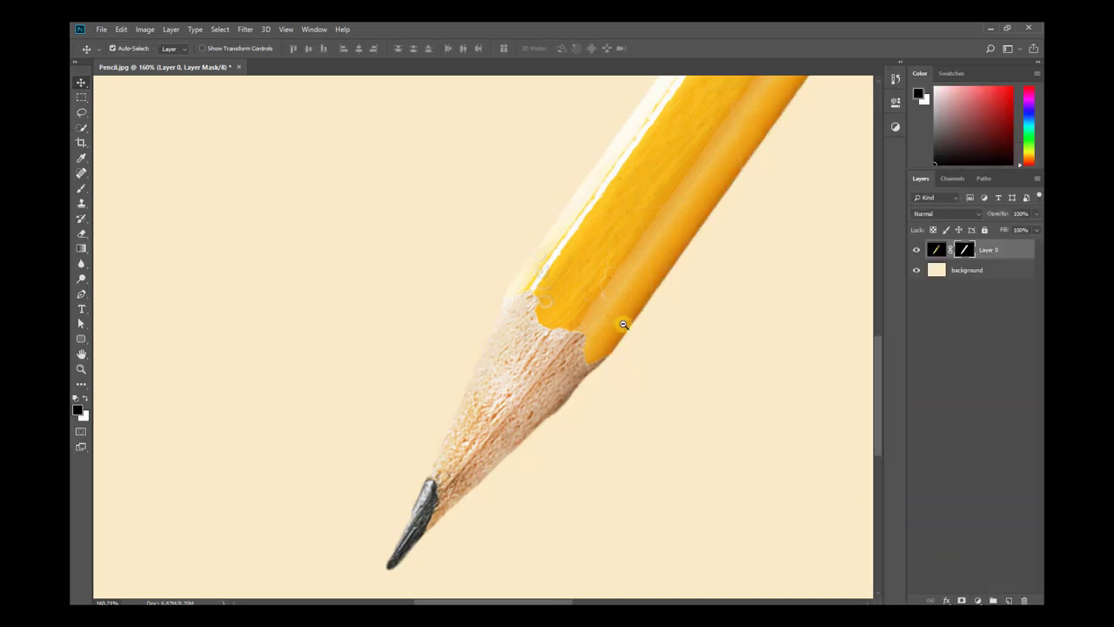
{"action": "scroll", "coordinate": [624, 324], "scroll_direction": "down", "scroll_amount": 3}
{"action": "scroll", "coordinate": [602, 318], "scroll_direction": "down", "scroll_amount": 2}
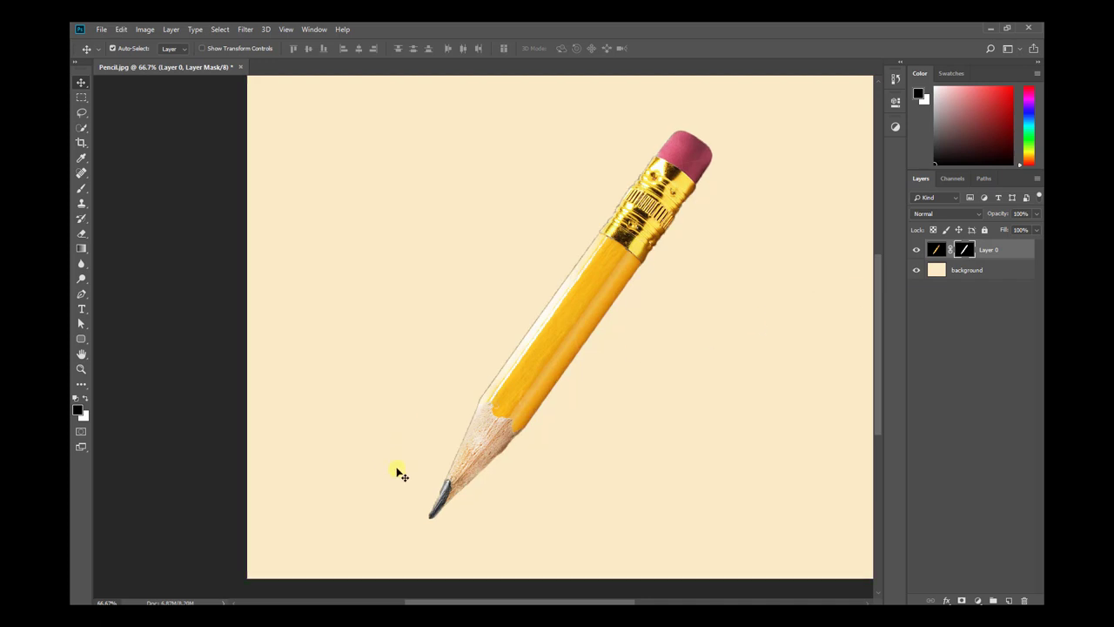
{"action": "scroll", "coordinate": [473, 441], "scroll_direction": "up", "scroll_amount": 2}
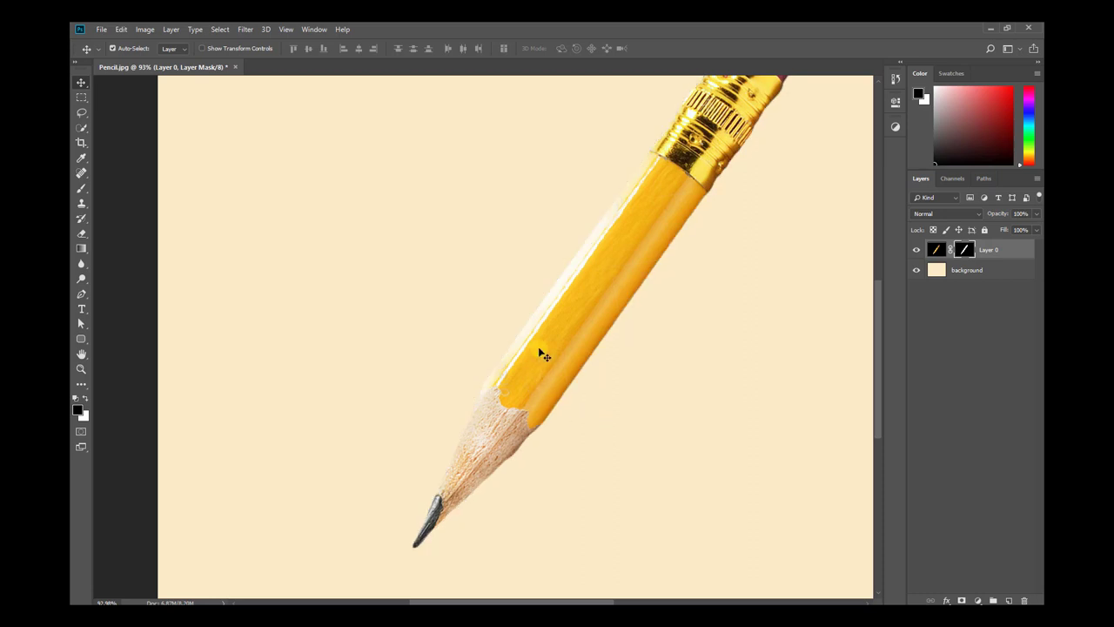
{"action": "scroll", "coordinate": [452, 499], "scroll_direction": "up", "scroll_amount": 2}
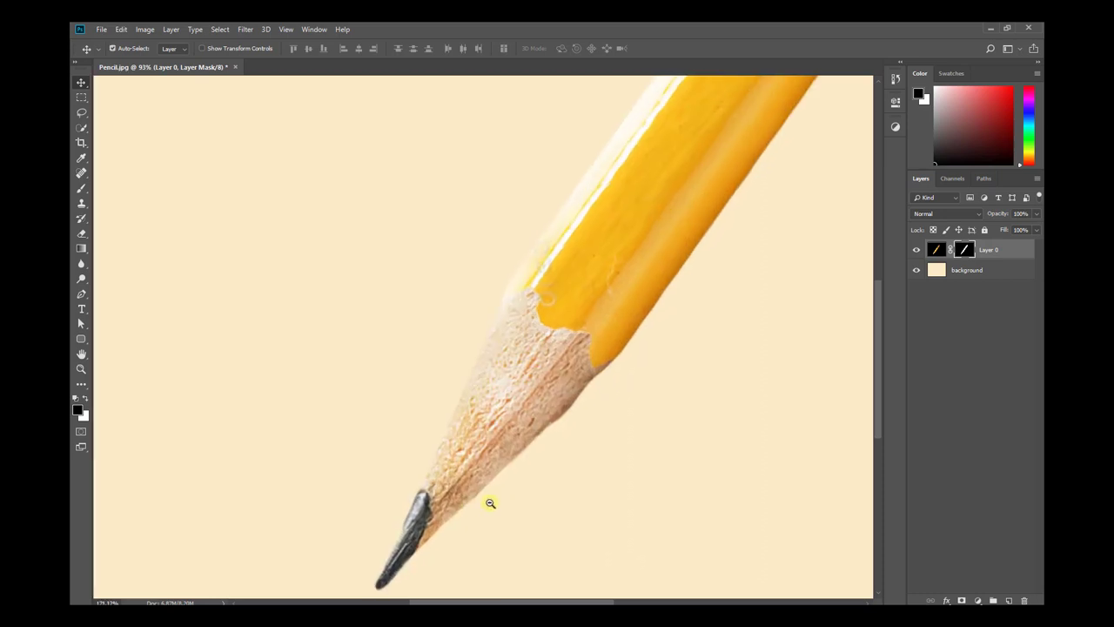
{"action": "scroll", "coordinate": [488, 504], "scroll_direction": "down", "scroll_amount": 3}
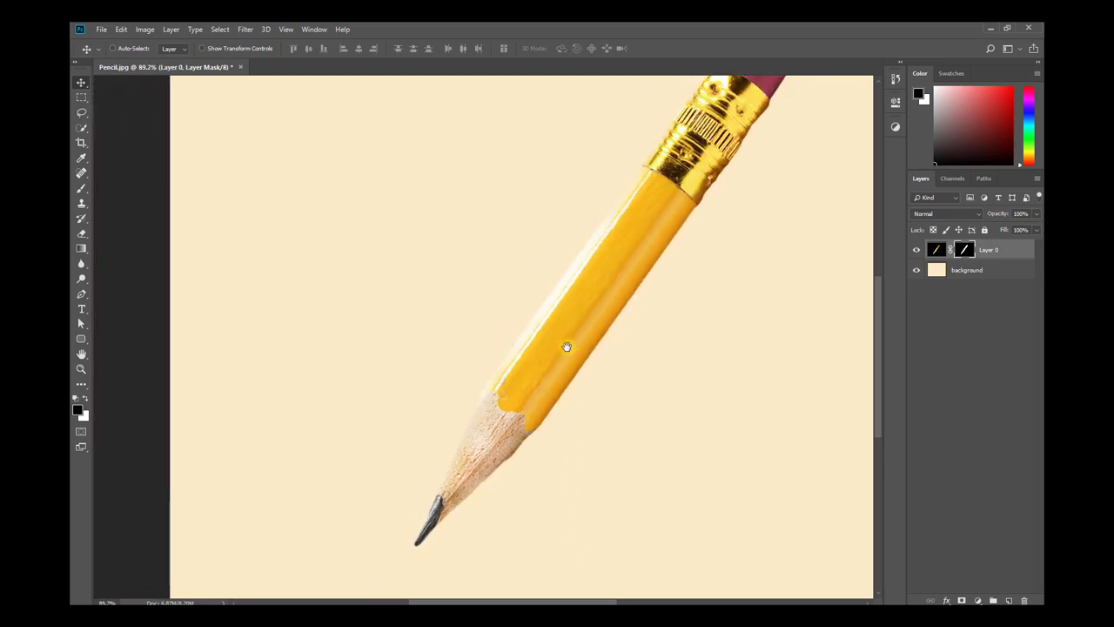
{"action": "scroll", "coordinate": [488, 382], "scroll_direction": "down", "scroll_amount": 1}
{"action": "scroll", "coordinate": [482, 375], "scroll_direction": "down", "scroll_amount": 1}
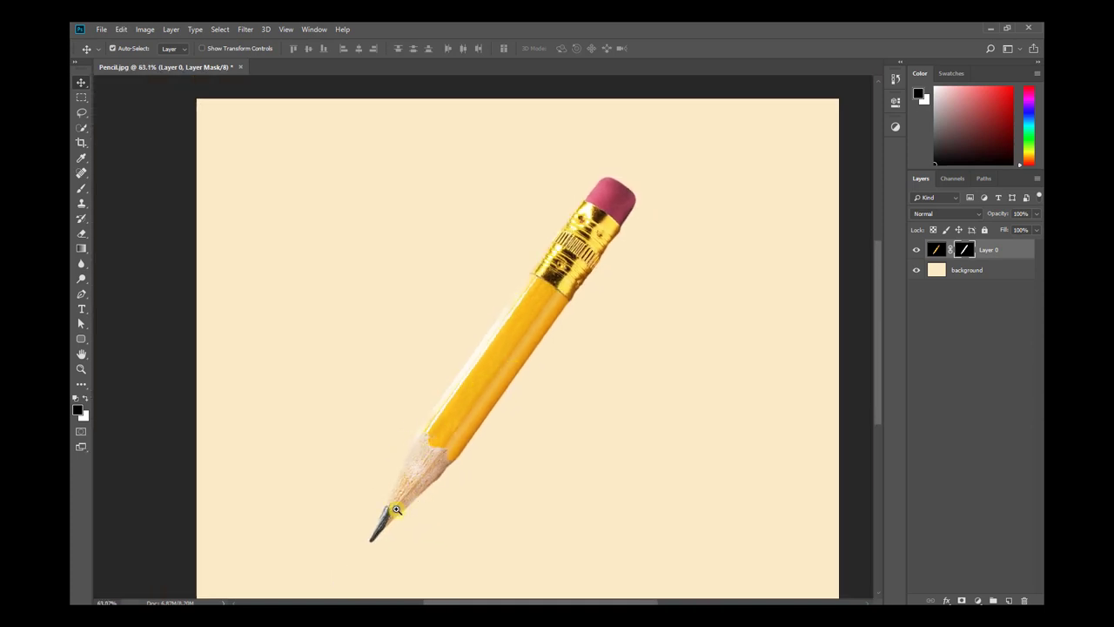
{"action": "scroll", "coordinate": [396, 509], "scroll_direction": "up", "scroll_amount": 1}
{"action": "scroll", "coordinate": [418, 514], "scroll_direction": "up", "scroll_amount": 1}
{"action": "scroll", "coordinate": [430, 514], "scroll_direction": "up", "scroll_amount": 1}
{"action": "scroll", "coordinate": [438, 512], "scroll_direction": "up", "scroll_amount": 1}
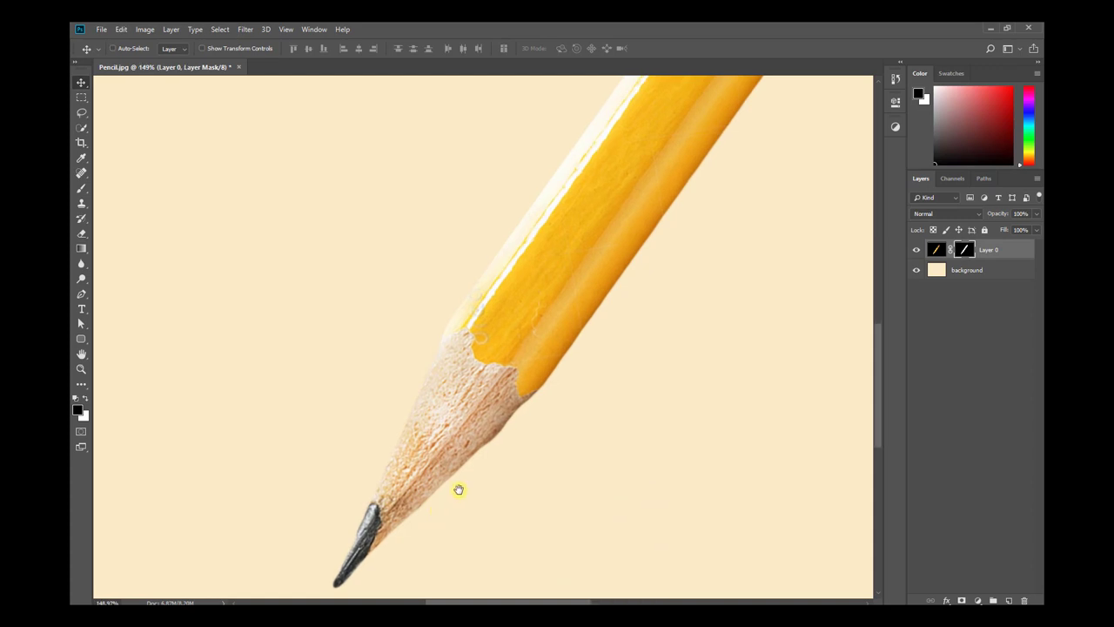
{"action": "left_click_drag", "start_coordinate": [459, 489], "coordinate": [549, 376]}
{"action": "scroll", "coordinate": [534, 404], "scroll_direction": "up", "scroll_amount": 2}
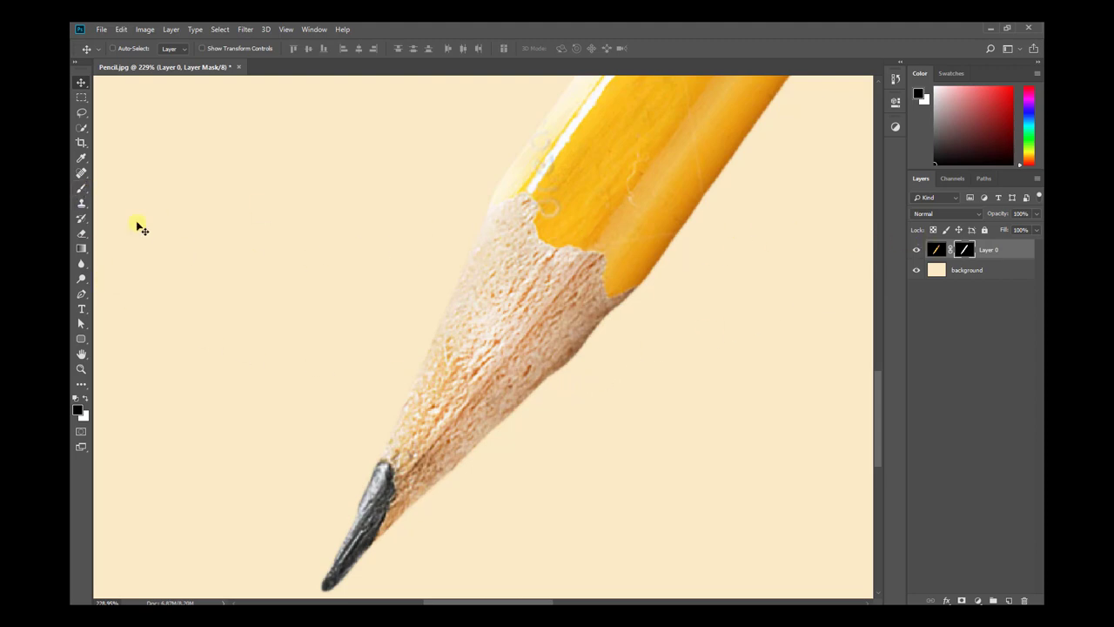
- Select the Brush tool and set a small hard-edged round brush
{"action": "left_click", "coordinate": [81, 188]}
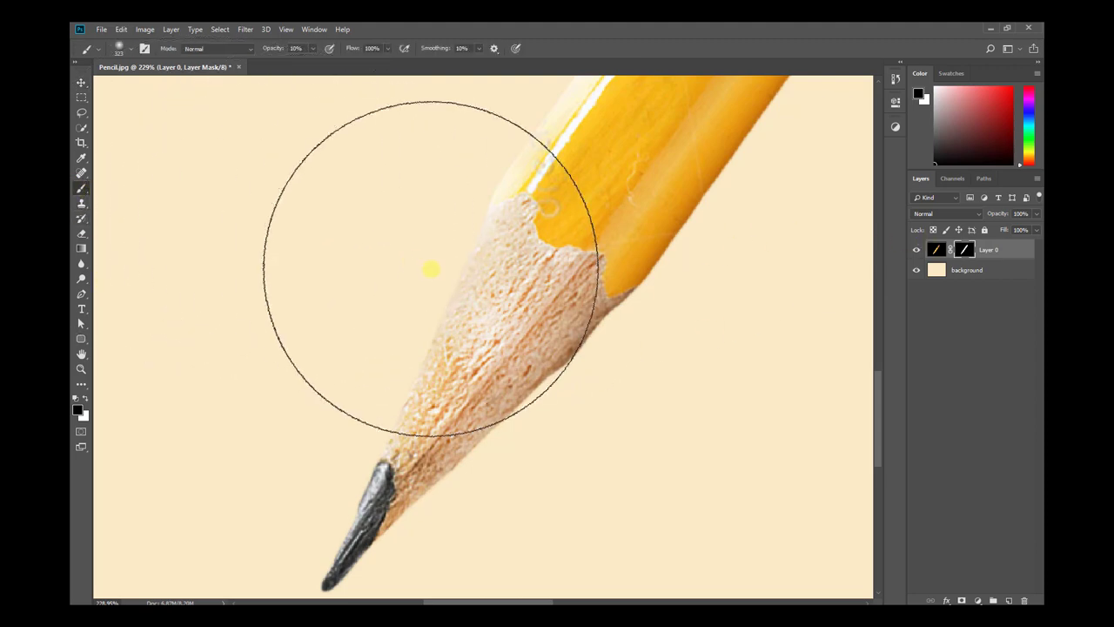
{"action": "right_click", "coordinate": [432, 273]}
{"action": "left_click", "coordinate": [477, 418]}
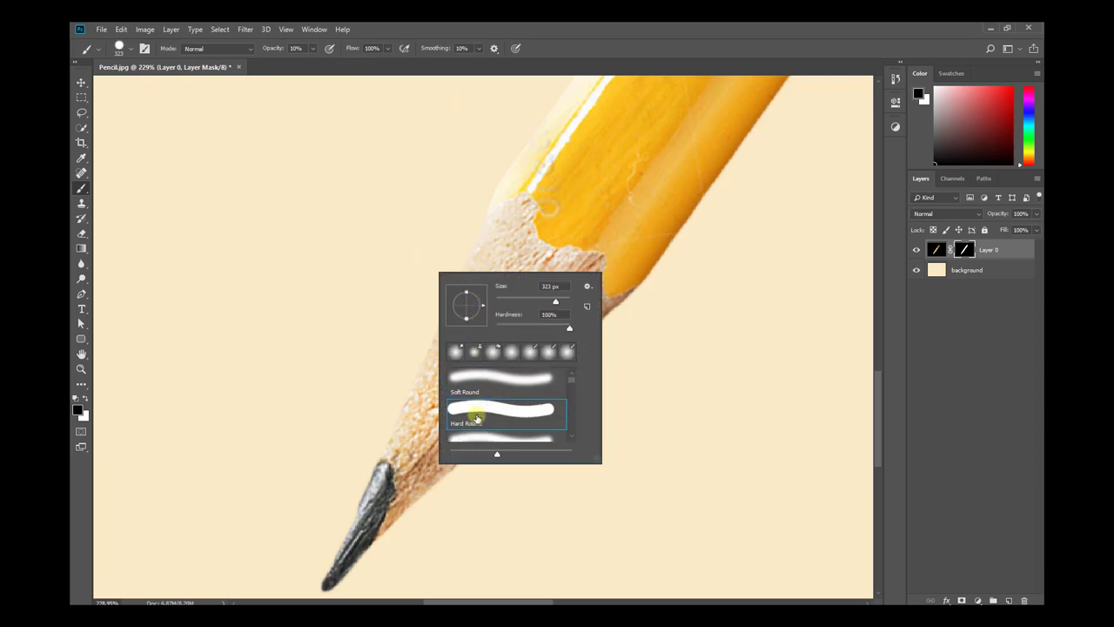
{"action": "left_click_drag", "start_coordinate": [522, 301], "coordinate": [499, 302]}
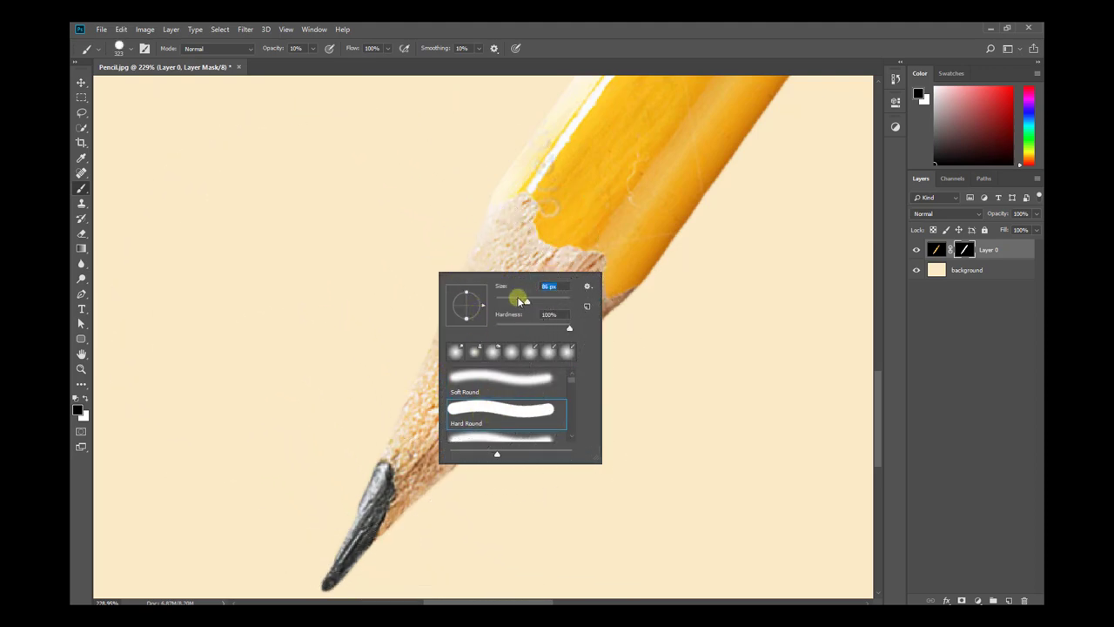
{"action": "left_click", "coordinate": [640, 326]}
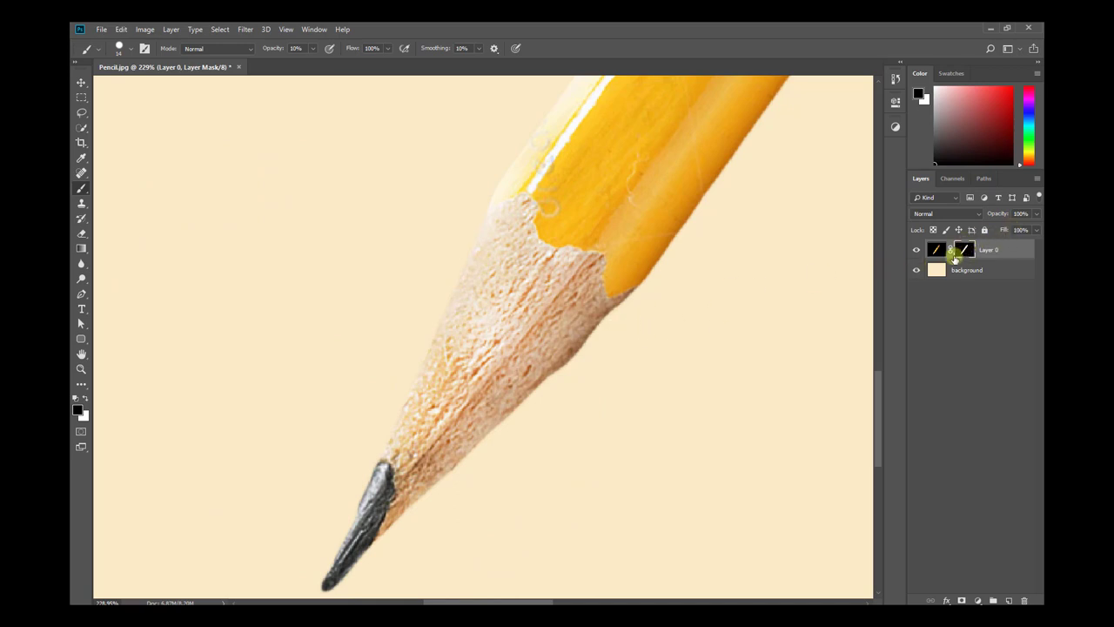
- Target Layer 0's mask and set the brush to 100% opacity and 100% hardness
{"action": "left_click", "coordinate": [935, 251]}
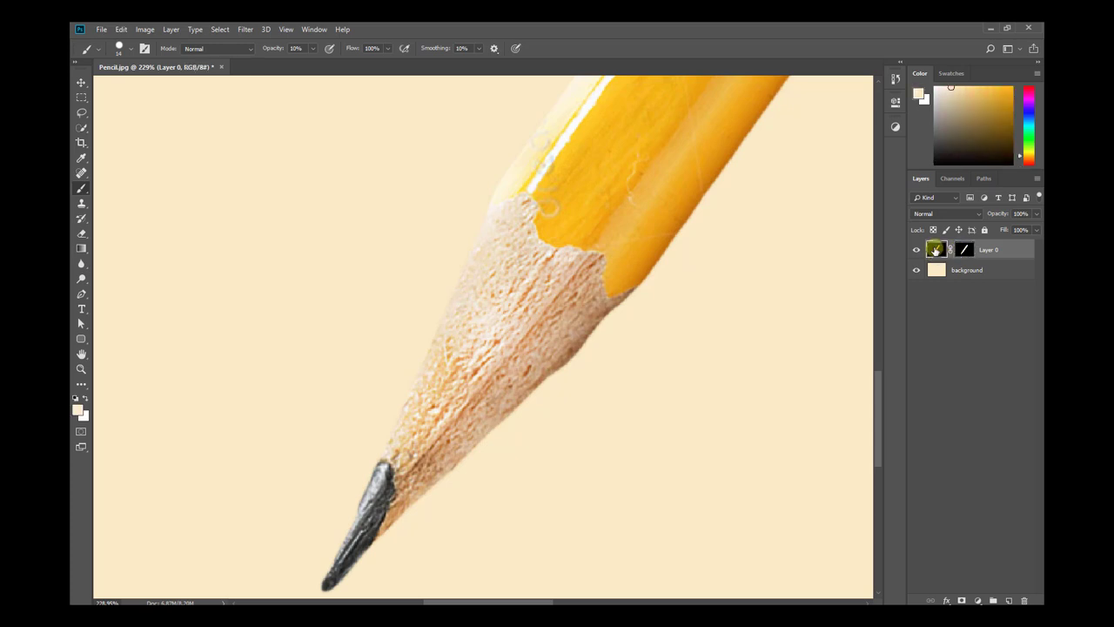
{"action": "left_click", "coordinate": [964, 250]}
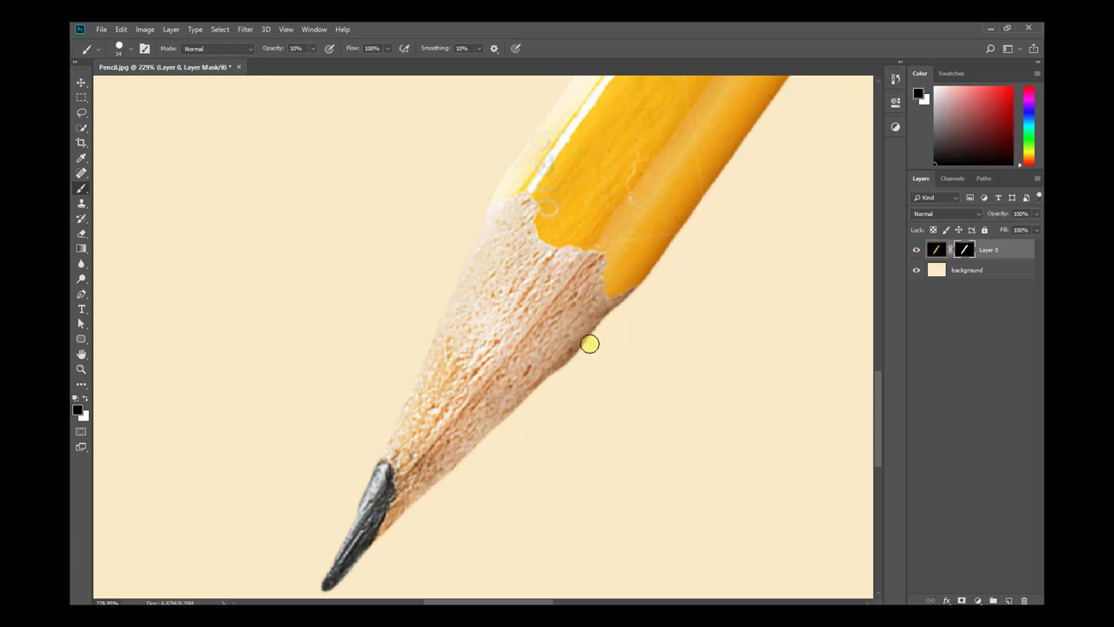
{"action": "left_click", "coordinate": [313, 49]}
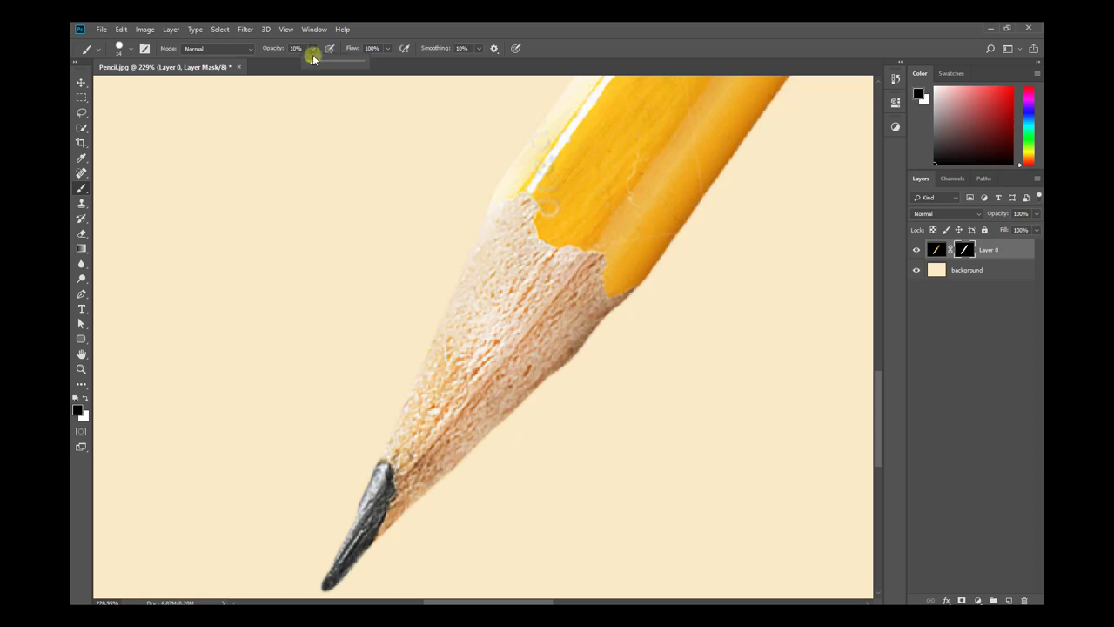
{"action": "left_click_drag", "start_coordinate": [313, 61], "coordinate": [356, 69]}
{"action": "right_click", "coordinate": [324, 105]}
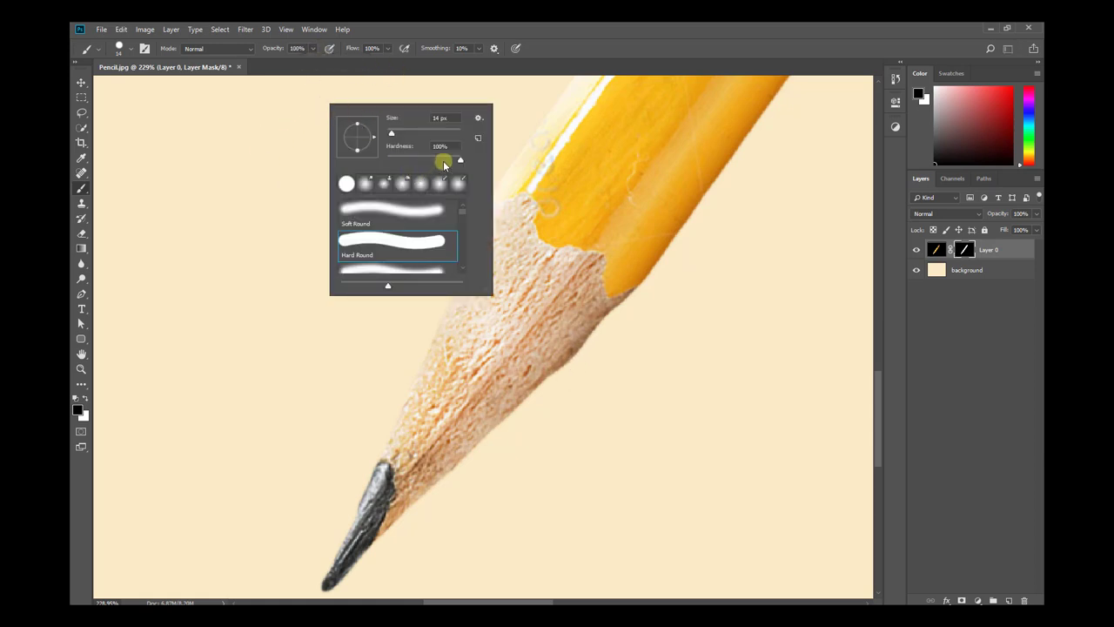
{"action": "left_click_drag", "start_coordinate": [443, 160], "coordinate": [461, 159]}
{"action": "key", "text": "Return"}
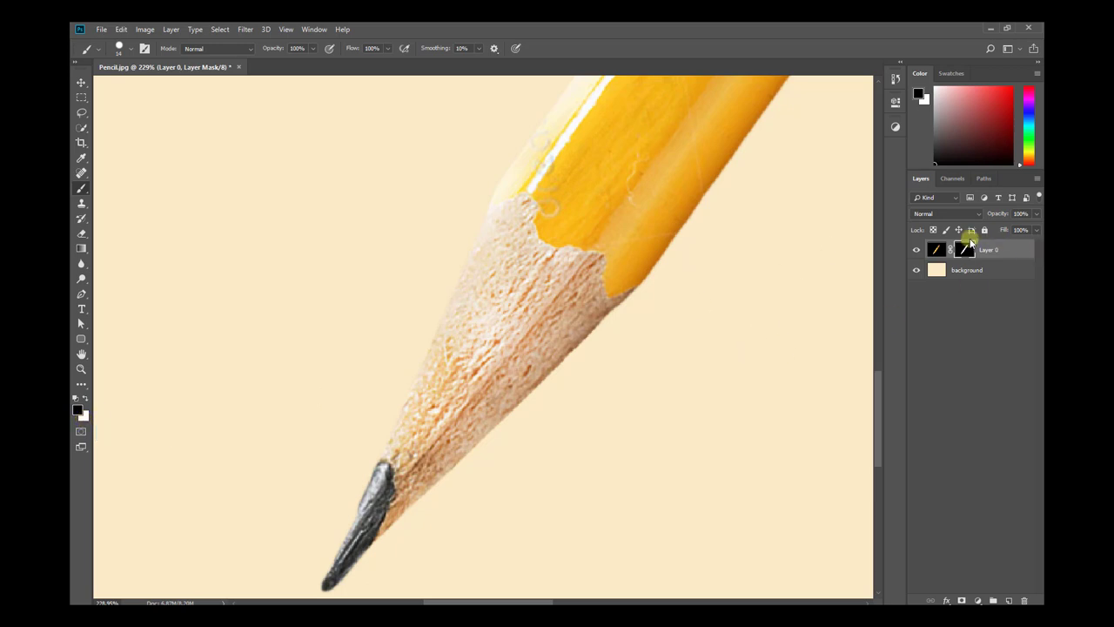
- Touch up the mask along the pencil tip's lower edge in black, then zoom out to check
{"action": "left_click", "coordinate": [85, 397]}
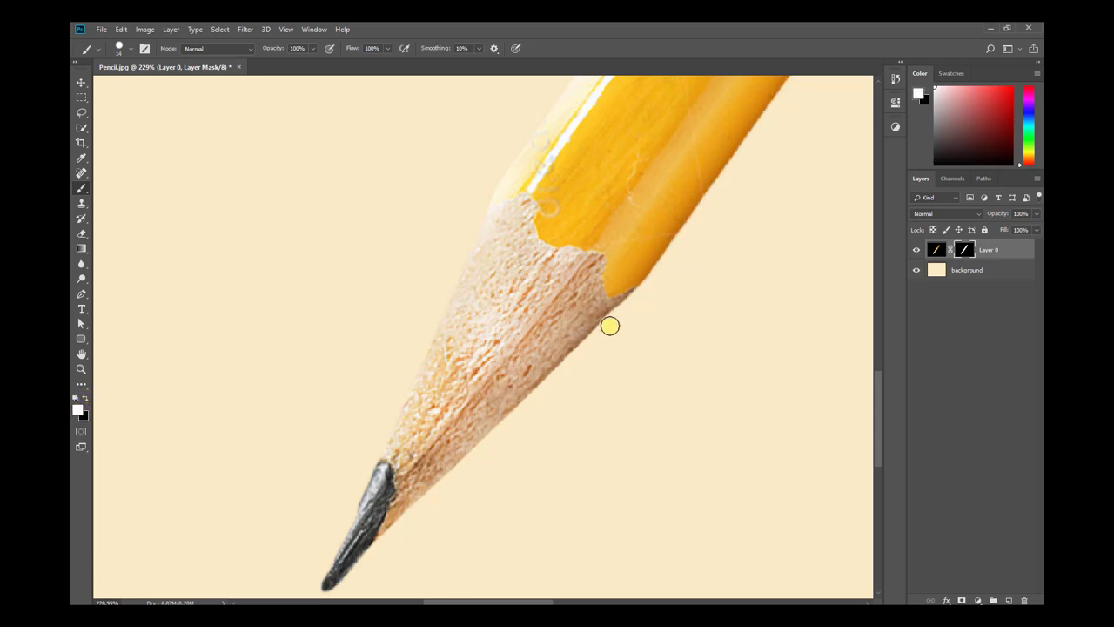
{"action": "mouse_move", "coordinate": [613, 317]}
{"action": "left_mouse_down"}
{"action": "mouse_move", "coordinate": [441, 493]}
{"action": "mouse_move", "coordinate": [442, 480]}
{"action": "mouse_move", "coordinate": [651, 281]}
{"action": "mouse_move", "coordinate": [615, 318]}
{"action": "left_mouse_up"}
{"action": "key", "text": "ctrl+z"}
{"action": "left_click", "coordinate": [85, 398]}
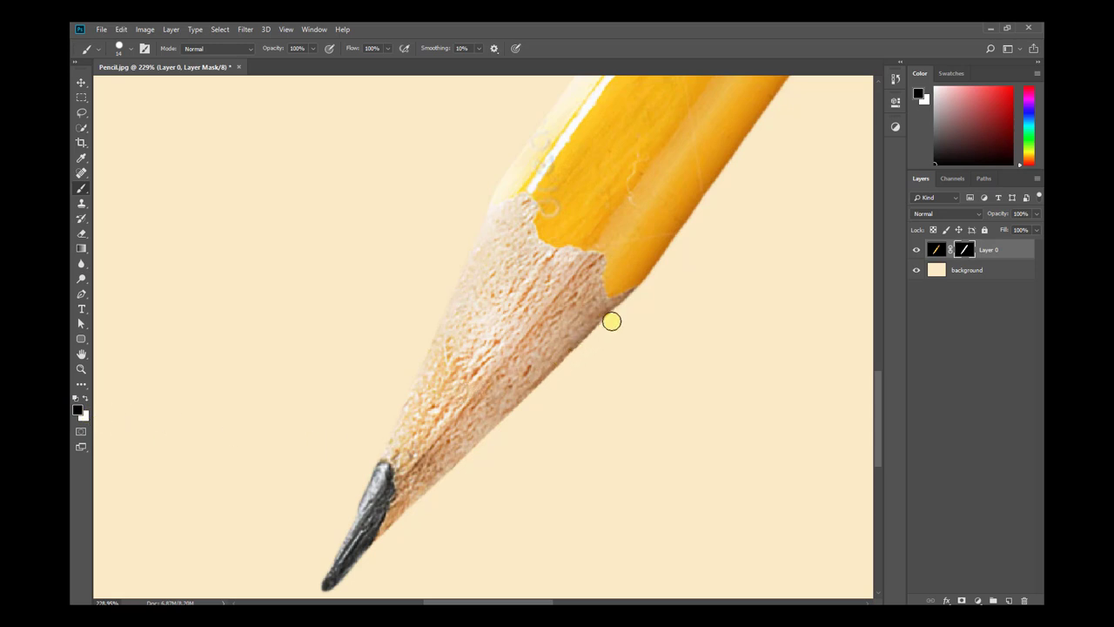
{"action": "left_click_drag", "start_coordinate": [615, 329], "coordinate": [537, 376]}
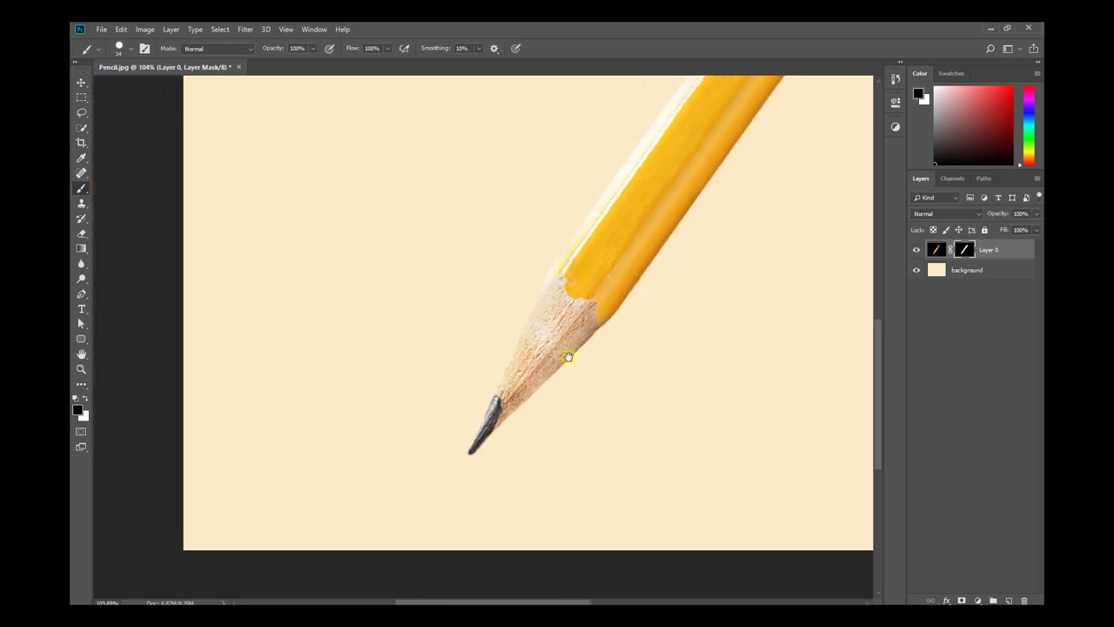
- Fit the image on screen and load the pencil's mask as a selection
{"action": "key", "text": "v"}
{"action": "key", "text": "ctrl+0"}
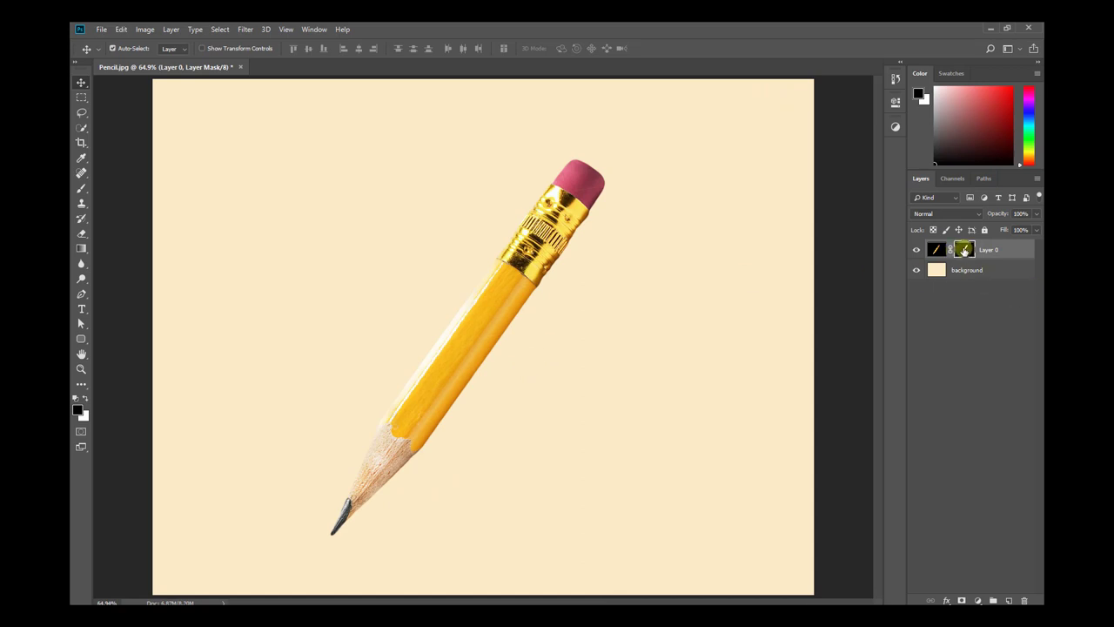
{"action": "left_click", "coordinate": [965, 252], "text": "ctrl"}
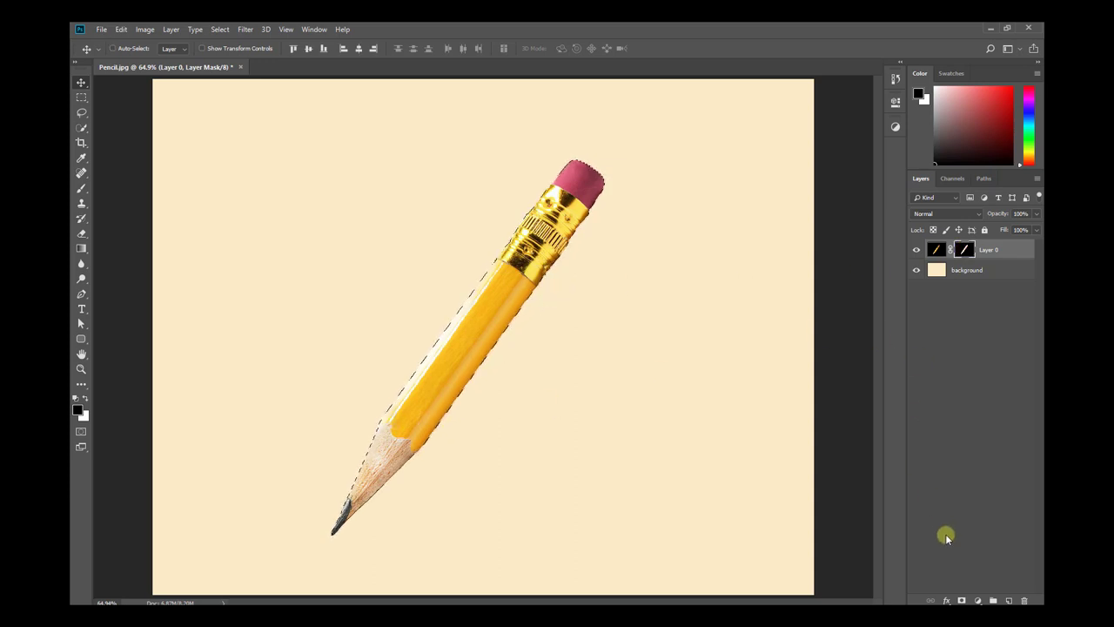
- Add a new layer named 'shadow' and move it below the pencil layer
{"action": "left_click", "coordinate": [1009, 600]}
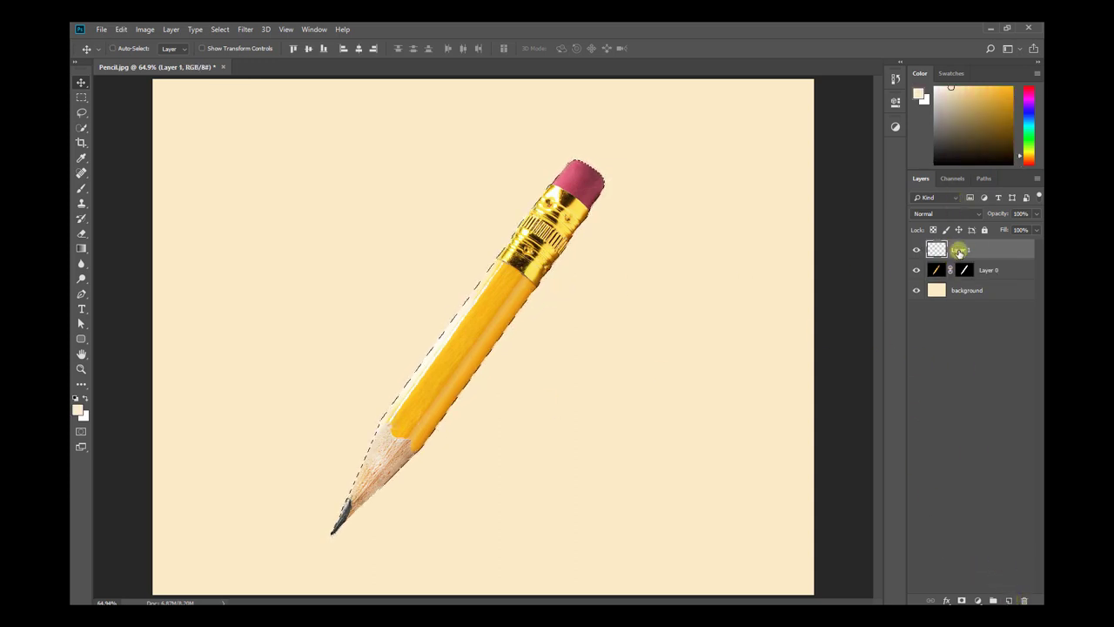
{"action": "double_click", "coordinate": [960, 250]}
{"action": "type", "text": "ow"}
{"action": "key", "text": "Return"}
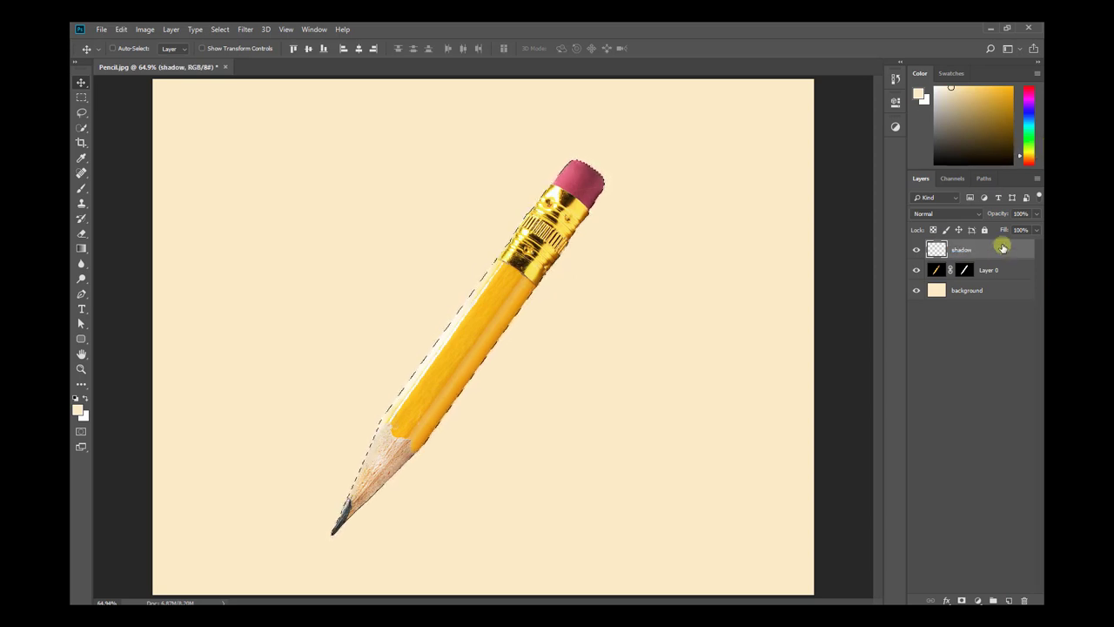
{"action": "left_click_drag", "start_coordinate": [1002, 248], "coordinate": [990, 277]}
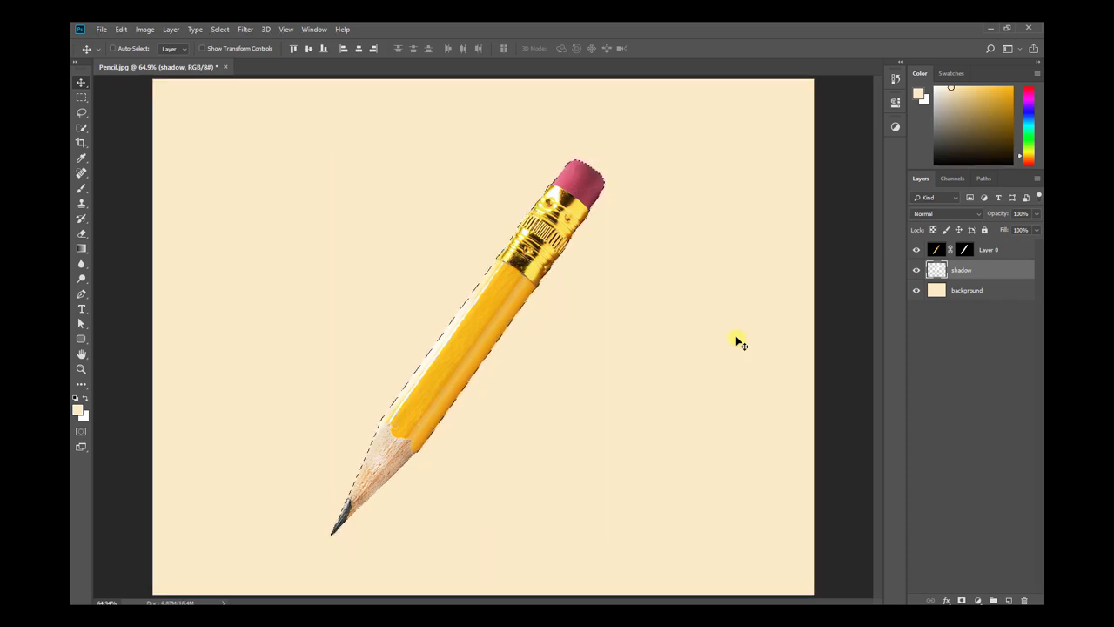
{"action": "left_click", "coordinate": [79, 410]}
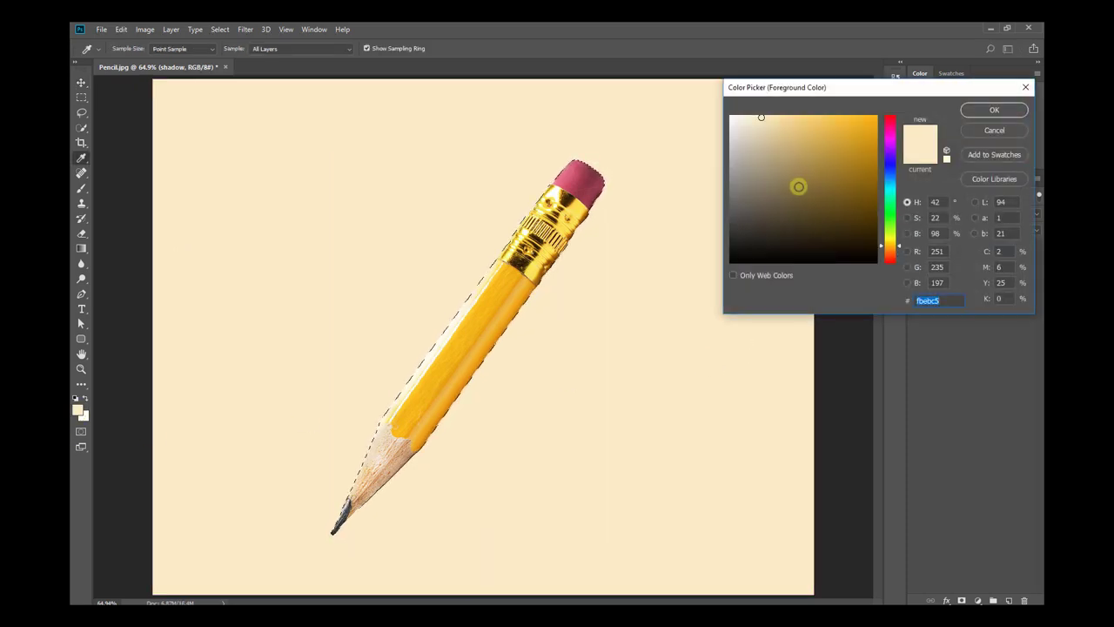
- Fill the pencil selection with mid grey on the shadow layer and deselect
{"action": "left_click_drag", "start_coordinate": [798, 187], "coordinate": [713, 170]}
{"action": "left_click", "coordinate": [992, 110]}
{"action": "key", "text": "v"}
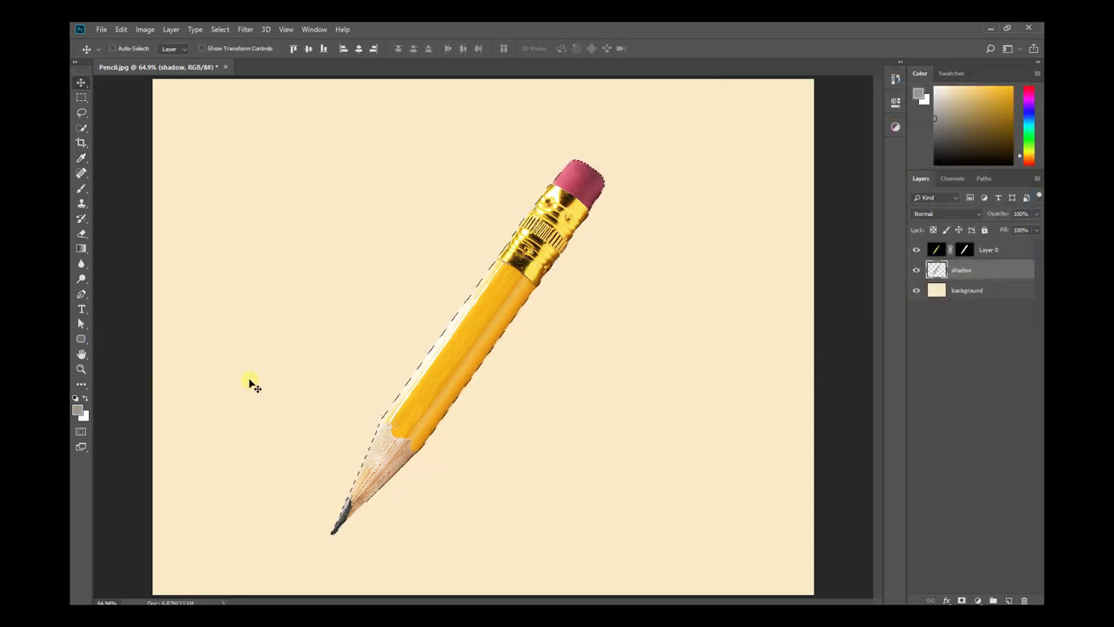
{"action": "key", "text": "ctrl+d"}
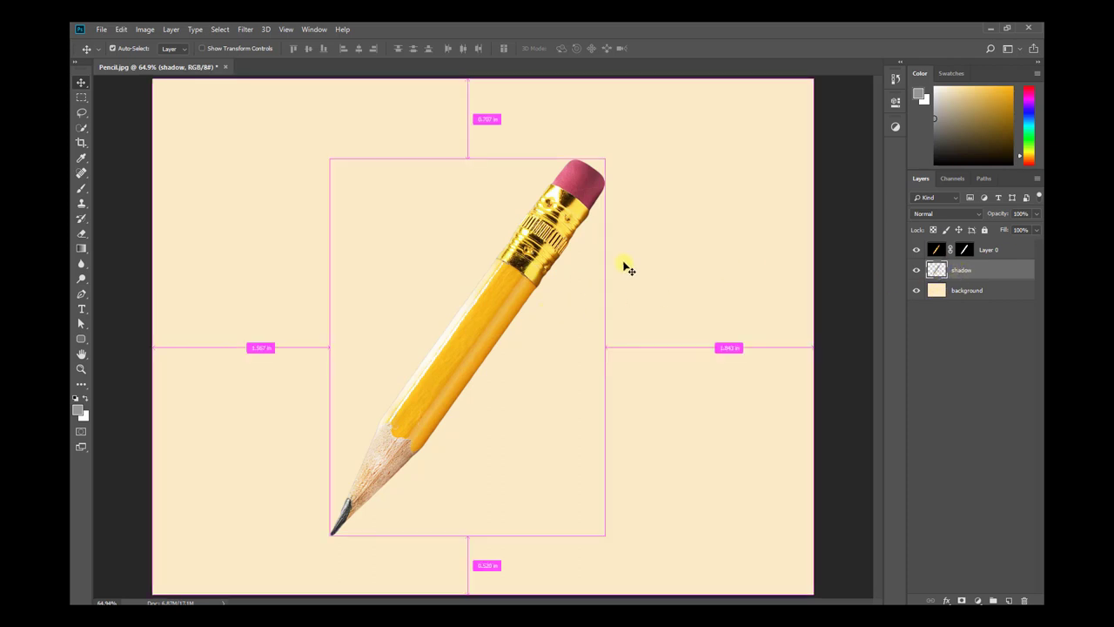
- Skew the grey shape with Free Transform so it lies flat to the right of the tip
{"action": "key", "text": "ctrl+t"}
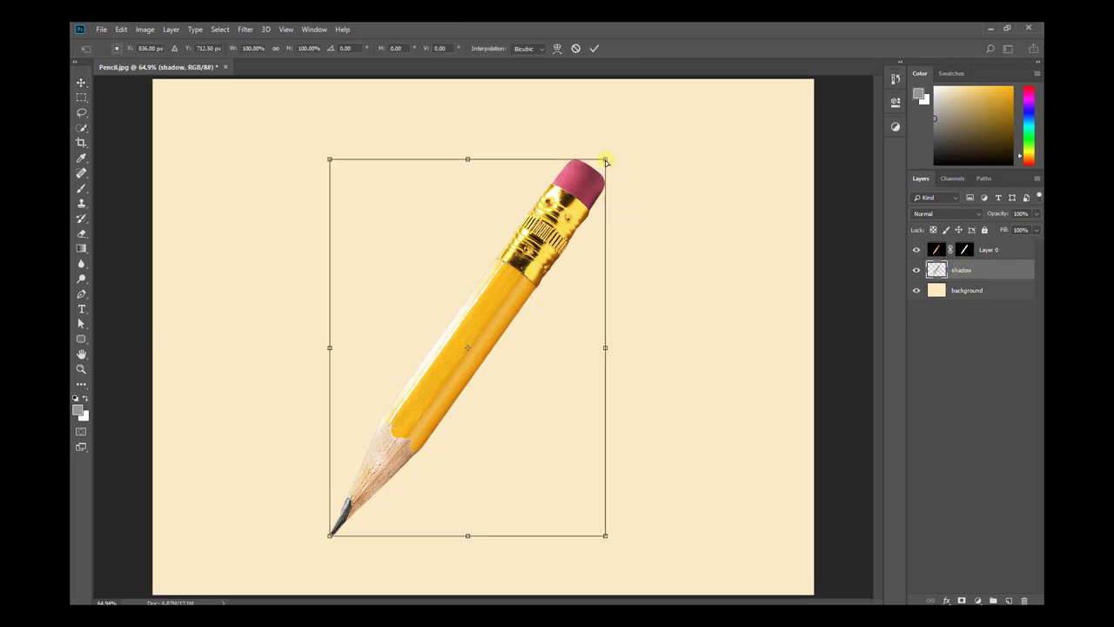
{"action": "left_click_drag", "start_coordinate": [606, 161], "coordinate": [670, 432]}
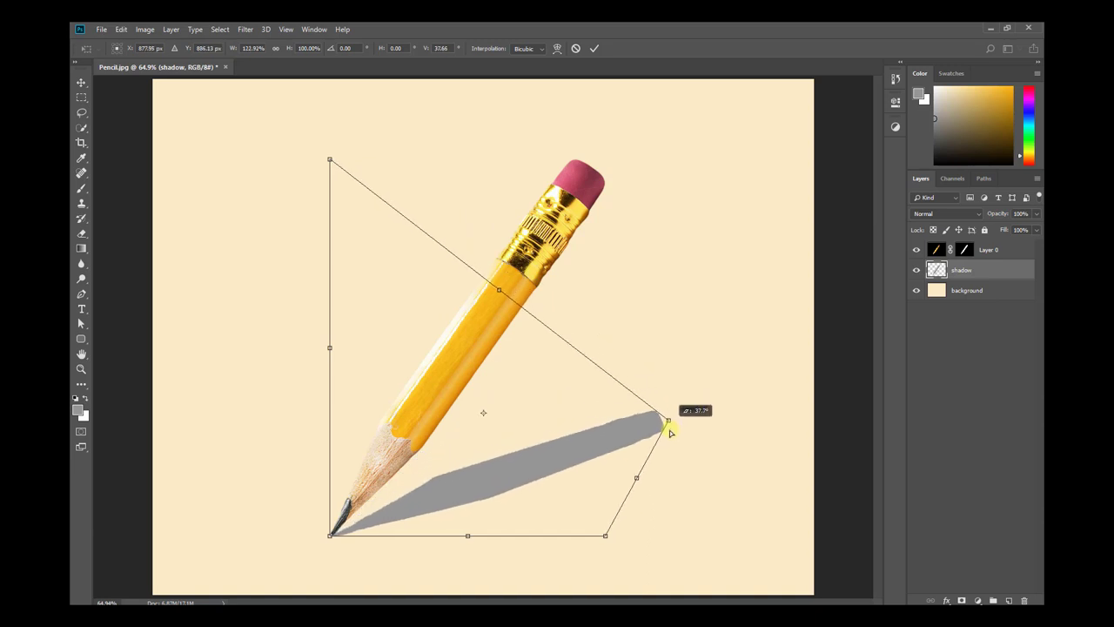
{"action": "key", "text": "ctrl+z"}
{"action": "mouse_move", "coordinate": [468, 160]}
{"action": "left_mouse_down"}
{"action": "mouse_move", "coordinate": [509, 177]}
{"action": "mouse_move", "coordinate": [575, 315]}
{"action": "mouse_move", "coordinate": [574, 421]}
{"action": "left_mouse_up"}
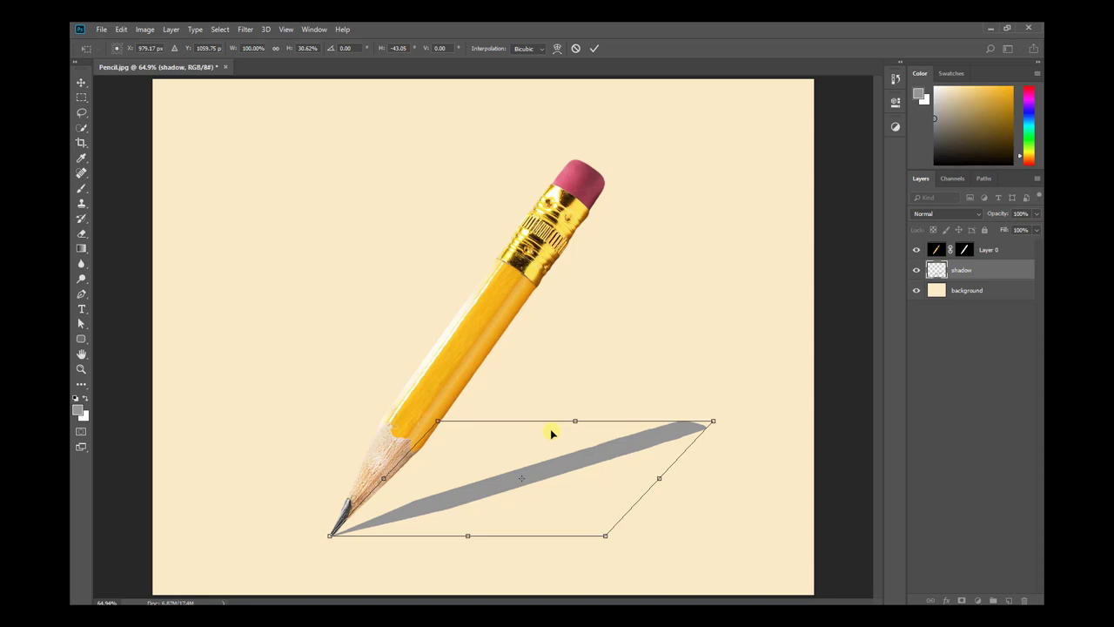
- Commit the shadow transform and set the shadow layer's blend mode to Multiply
{"action": "left_click", "coordinate": [596, 48]}
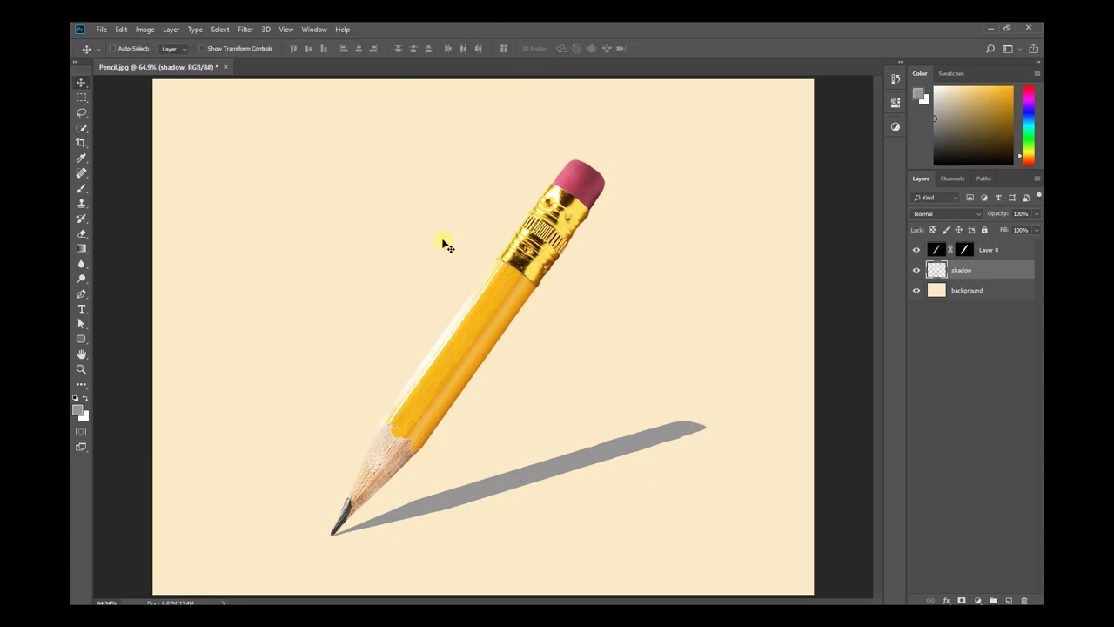
{"action": "scroll", "coordinate": [475, 508], "scroll_direction": "up", "scroll_amount": 3}
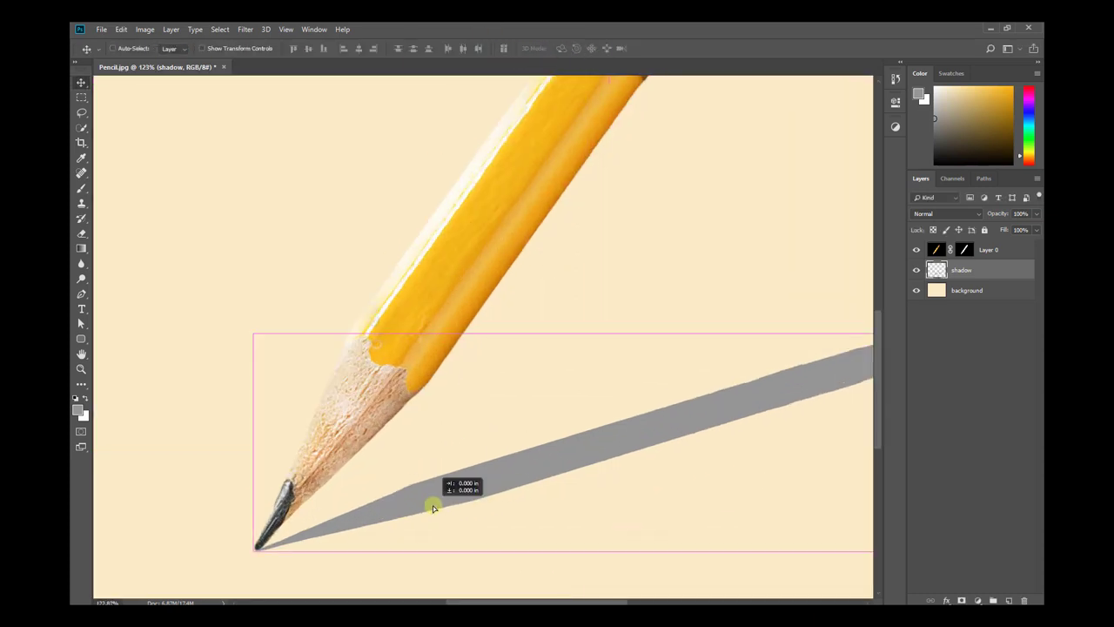
{"action": "left_click", "coordinate": [932, 213]}
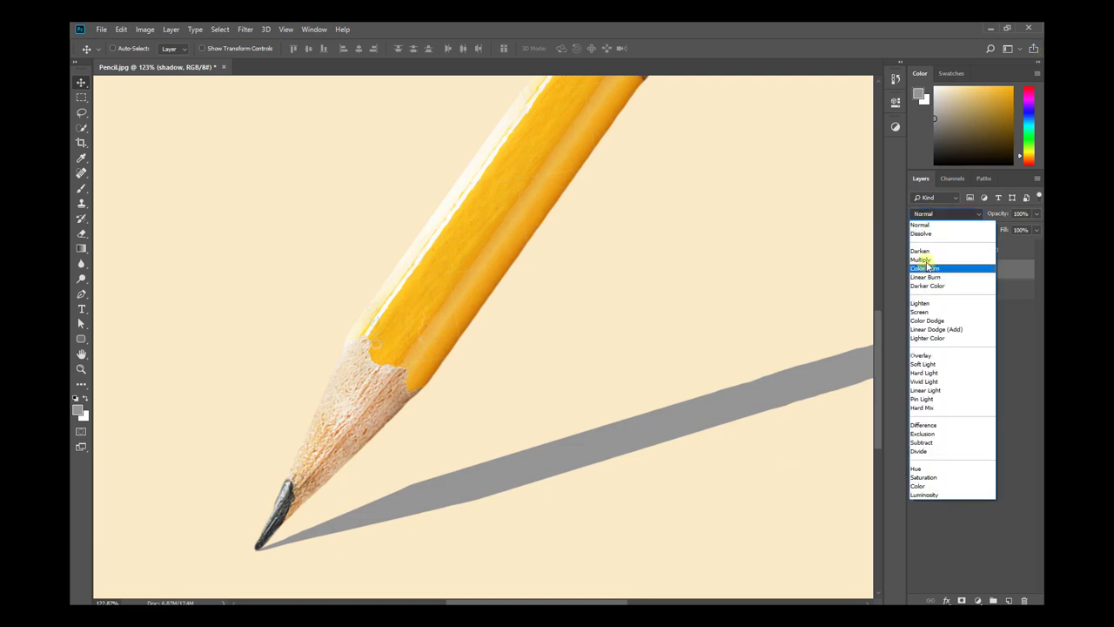
{"action": "left_click", "coordinate": [926, 267]}
{"action": "left_click_drag", "start_coordinate": [624, 397], "coordinate": [540, 330]}
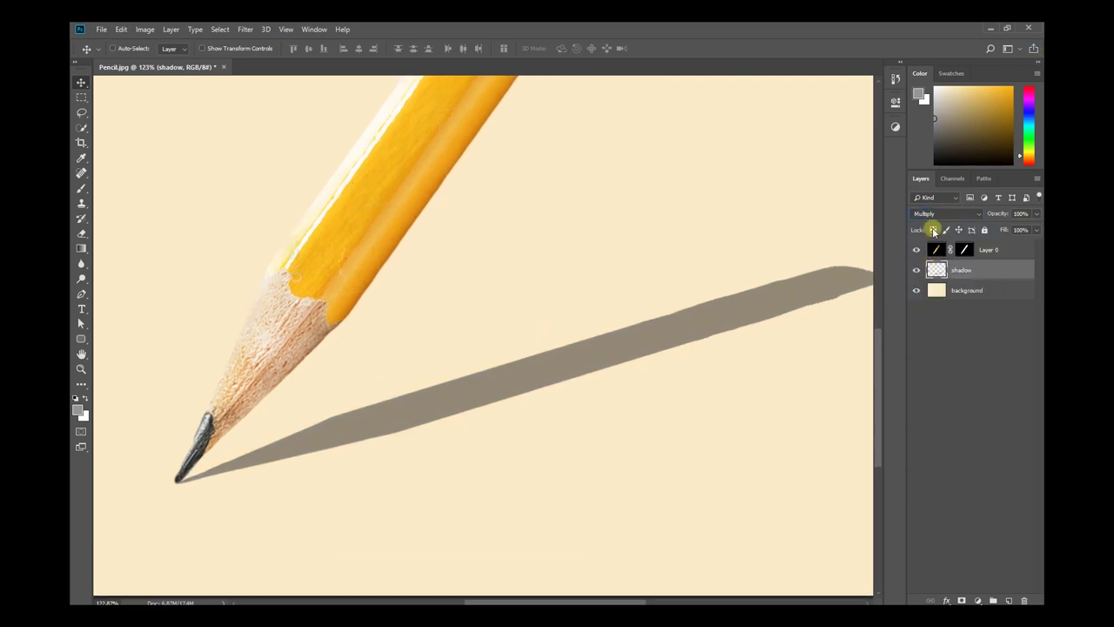
- Lower the shadow layer's opacity to 22% and review the whole pencil
{"action": "left_click_drag", "start_coordinate": [1037, 213], "coordinate": [982, 229]}
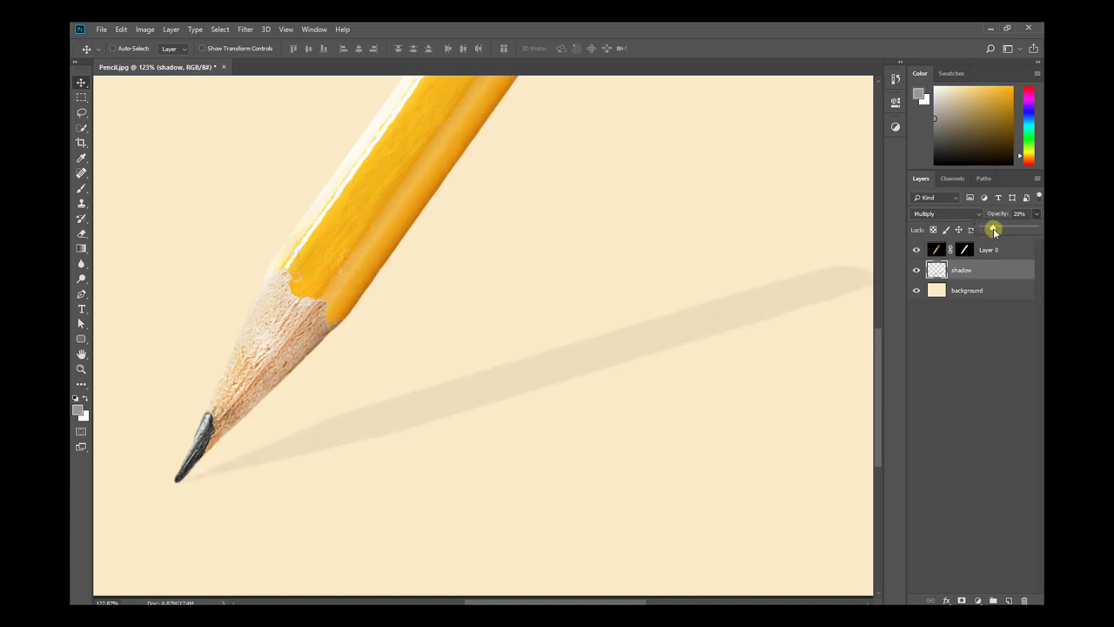
{"action": "left_click_drag", "start_coordinate": [993, 228], "coordinate": [995, 229]}
{"action": "scroll", "coordinate": [627, 360], "scroll_direction": "down", "scroll_amount": 2}
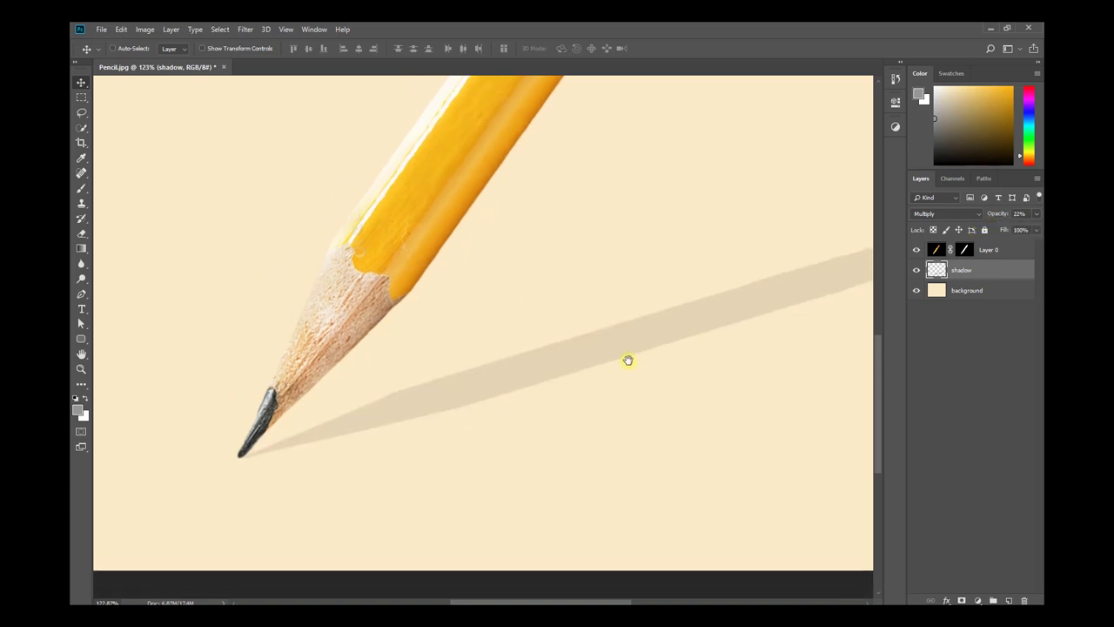
{"action": "scroll", "coordinate": [574, 356], "scroll_direction": "down", "scroll_amount": 2}
{"action": "scroll", "coordinate": [623, 342], "scroll_direction": "down", "scroll_amount": 2}
{"action": "left_click_drag", "start_coordinate": [623, 342], "coordinate": [537, 401]}
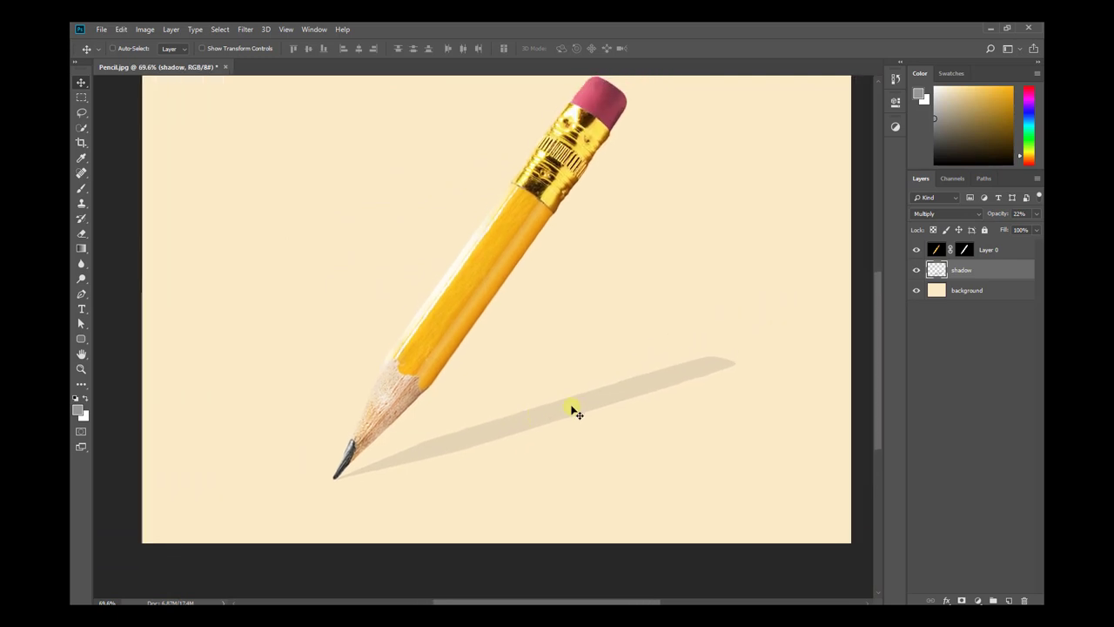
{"action": "scroll", "coordinate": [360, 485], "scroll_direction": "up", "scroll_amount": 1}
{"action": "scroll", "coordinate": [373, 485], "scroll_direction": "up", "scroll_amount": 1}
{"action": "scroll", "coordinate": [472, 460], "scroll_direction": "up", "scroll_amount": 1}
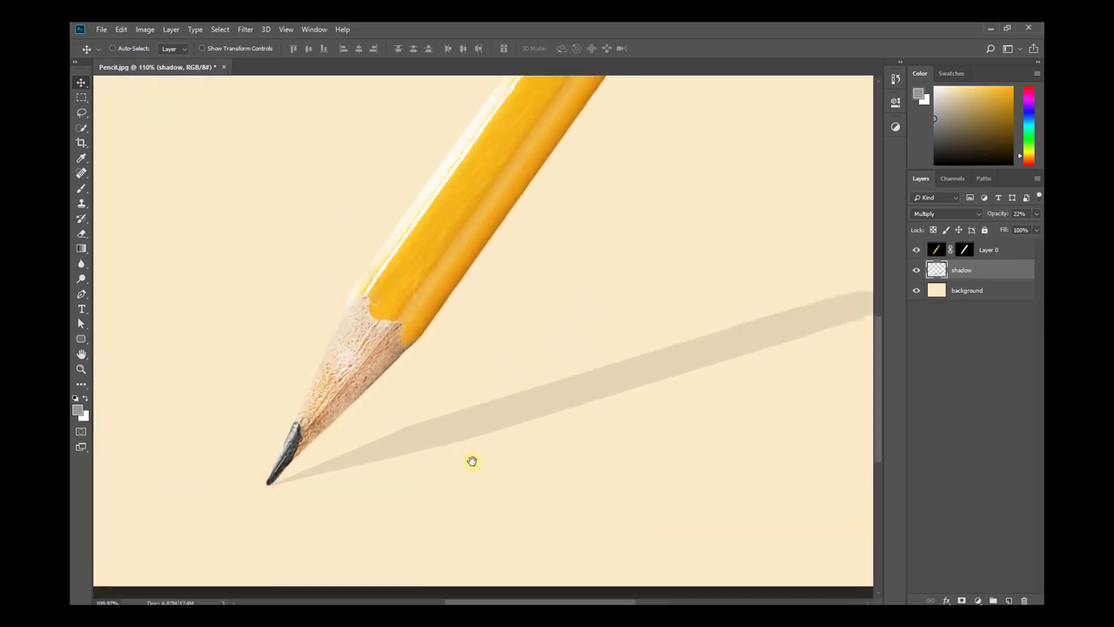
{"action": "scroll", "coordinate": [344, 465], "scroll_direction": "up", "scroll_amount": 2}
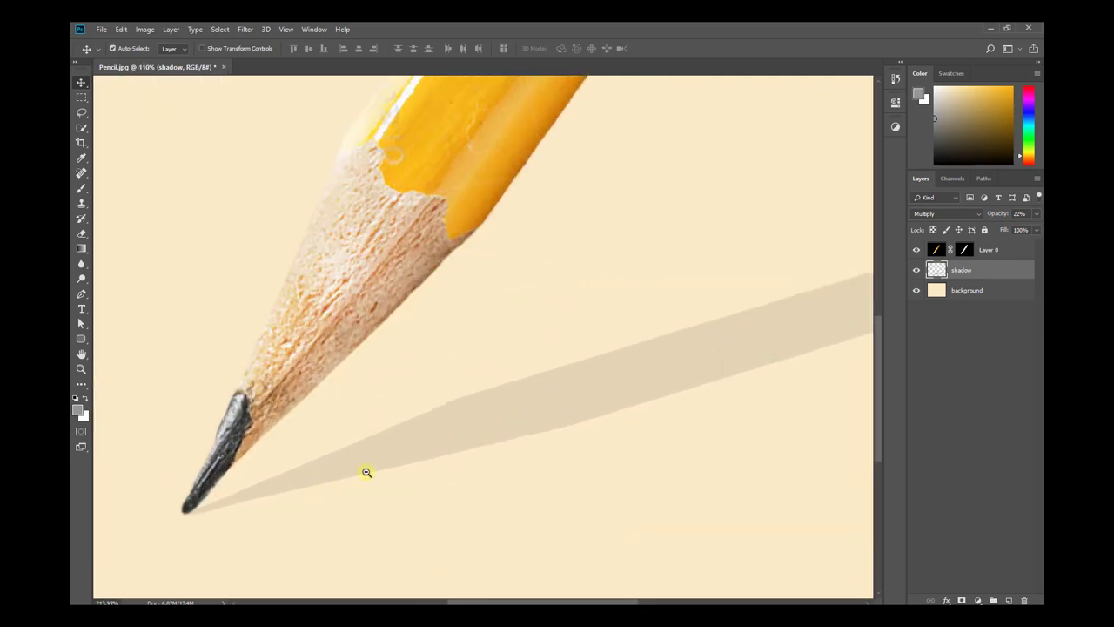
- Apply a 1.8 px Gaussian Blur to the shadow and nudge it slightly down and left
{"action": "left_click", "coordinate": [244, 32]}
{"action": "mouse_move", "coordinate": [261, 161]}
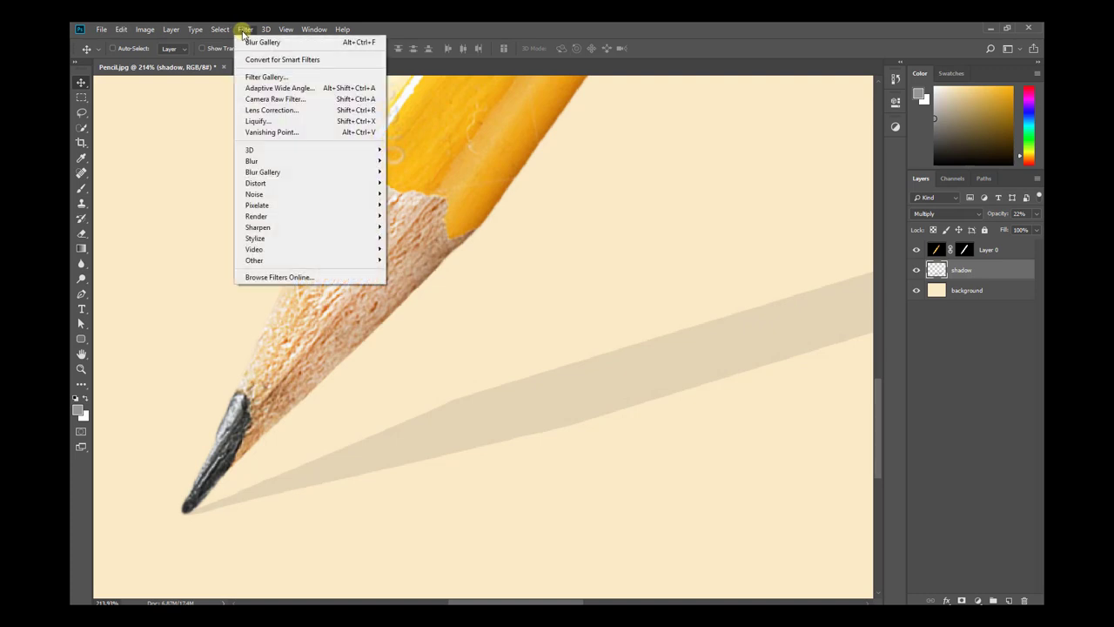
{"action": "left_click", "coordinate": [291, 161]}
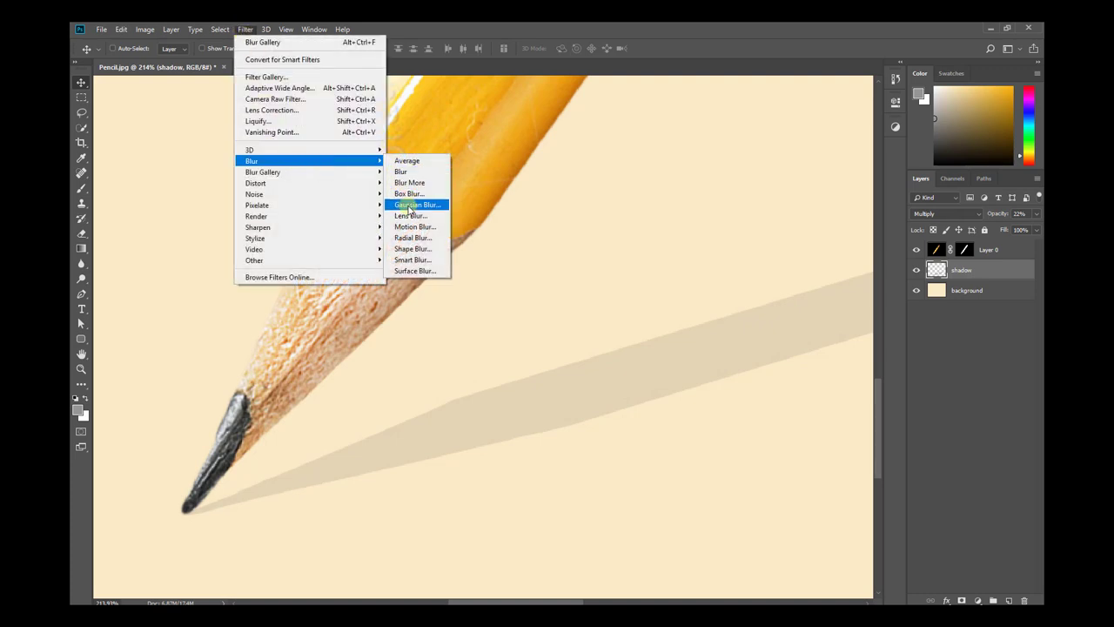
{"action": "left_click", "coordinate": [418, 205]}
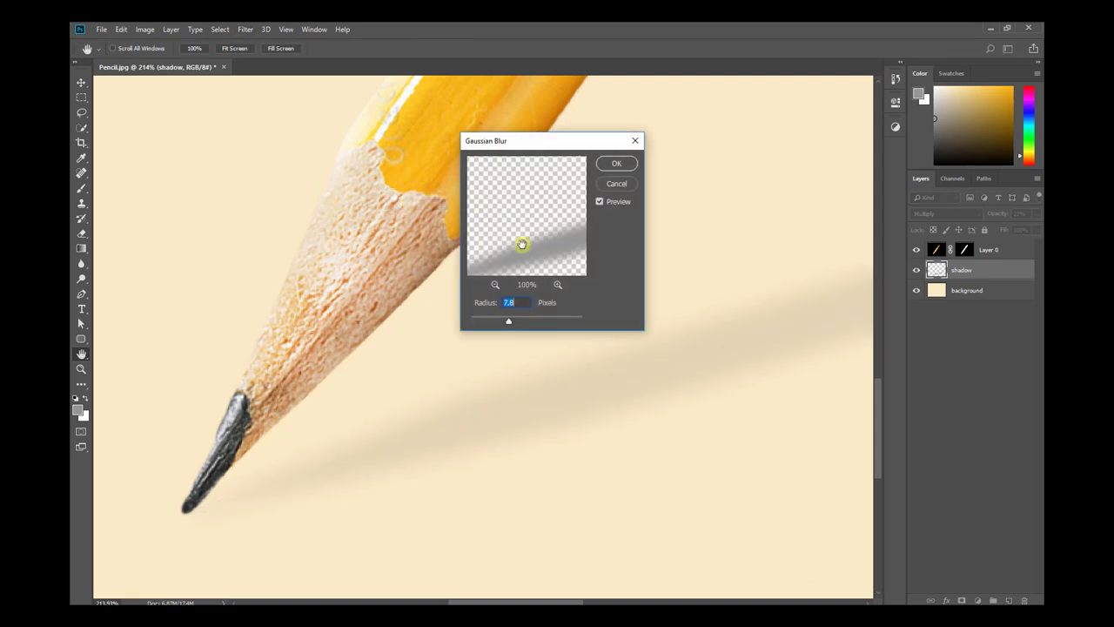
{"action": "left_click_drag", "start_coordinate": [481, 326], "coordinate": [482, 322]}
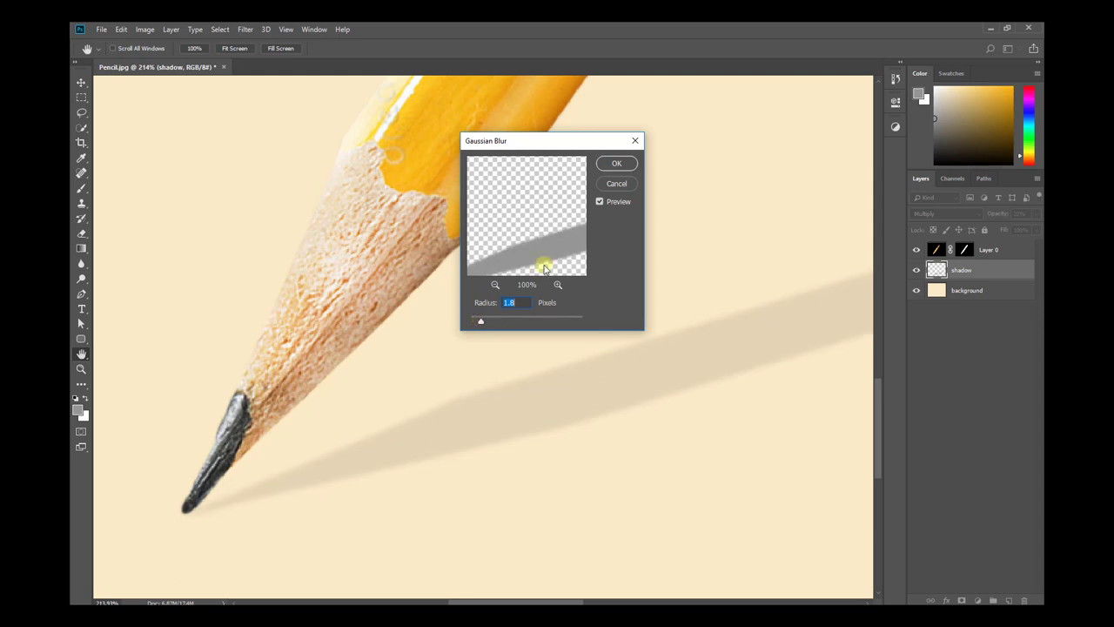
{"action": "left_click", "coordinate": [617, 164]}
{"action": "scroll", "coordinate": [632, 345], "scroll_direction": "down", "scroll_amount": 3}
{"action": "left_click_drag", "start_coordinate": [542, 386], "coordinate": [480, 447]}
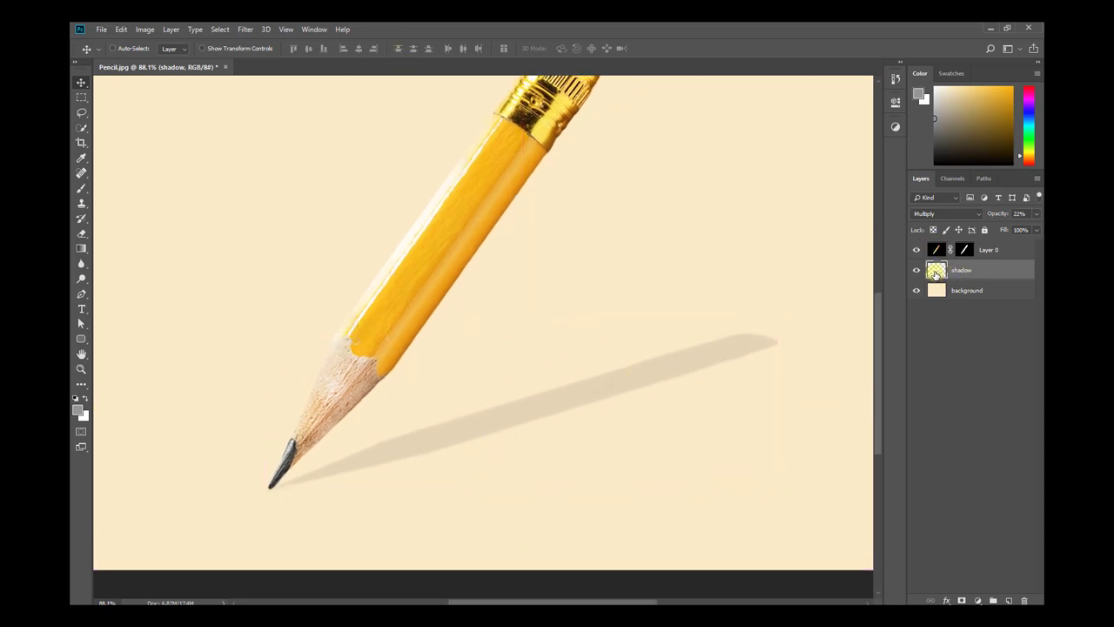
- Apply a 15 px Iris Blur pinned at the pencil tip with a tightened ellipse
{"action": "left_click", "coordinate": [246, 30]}
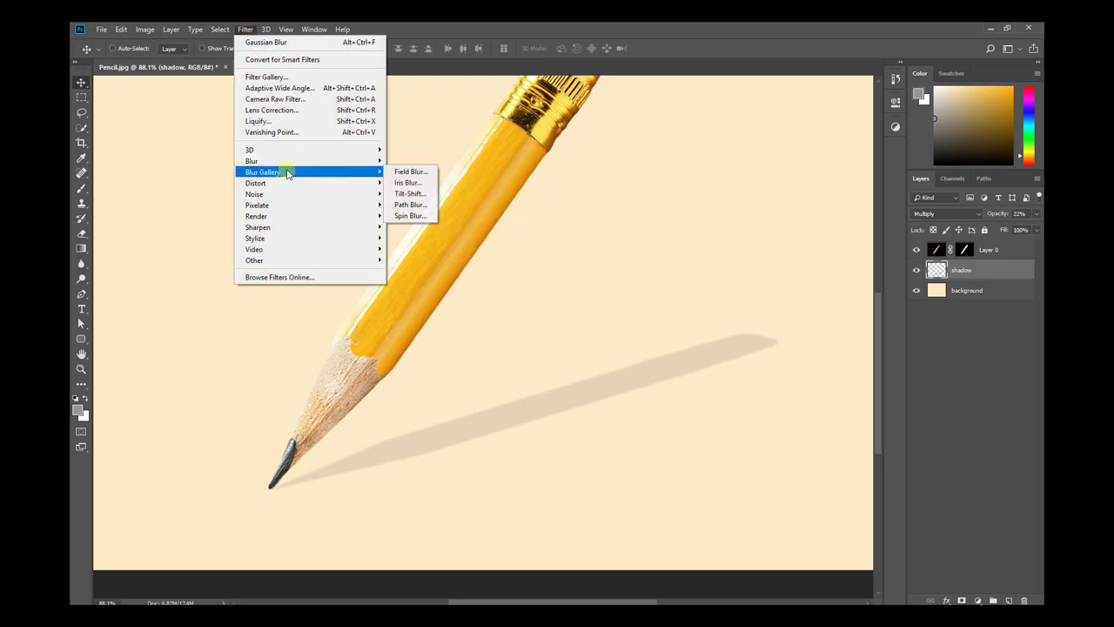
{"action": "mouse_move", "coordinate": [263, 171]}
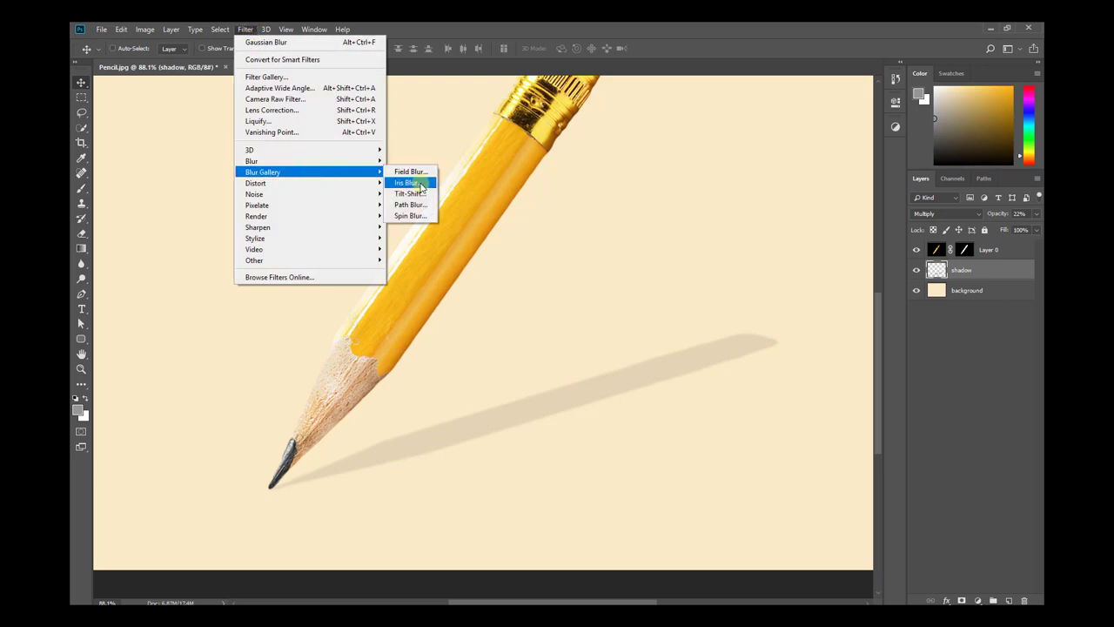
{"action": "left_click", "coordinate": [423, 182]}
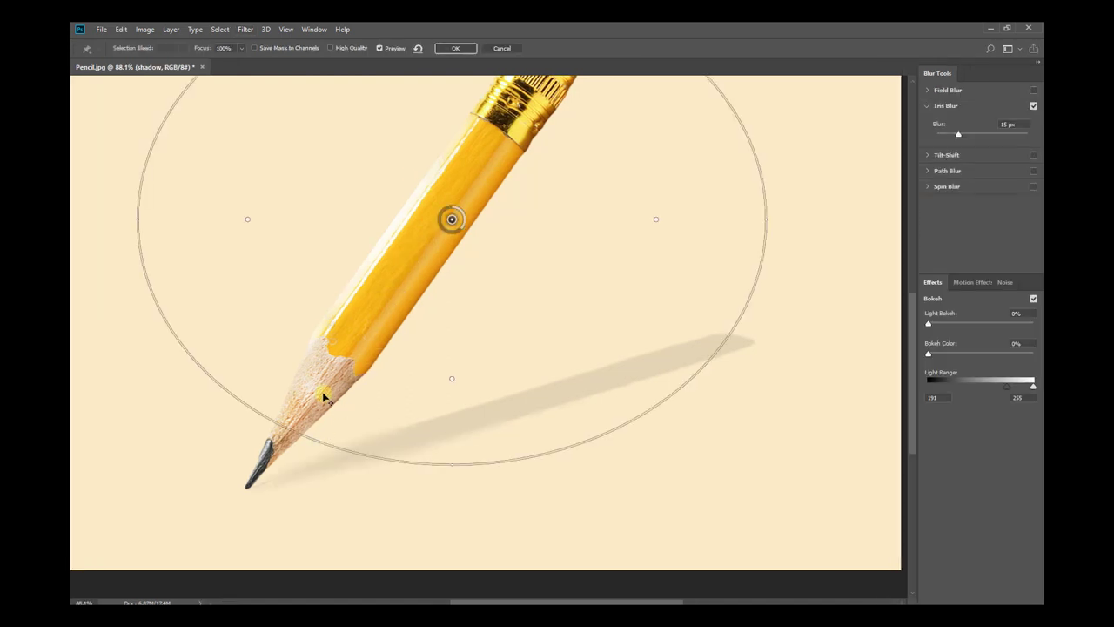
{"action": "left_click_drag", "start_coordinate": [452, 220], "coordinate": [249, 486]}
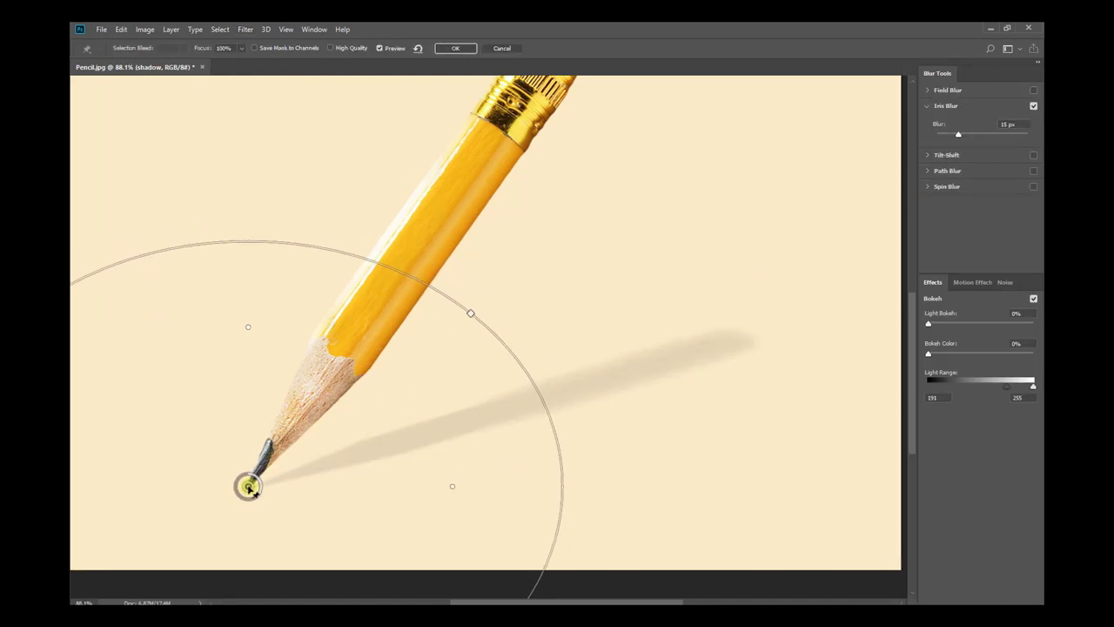
{"action": "left_click_drag", "start_coordinate": [375, 435], "coordinate": [535, 306]}
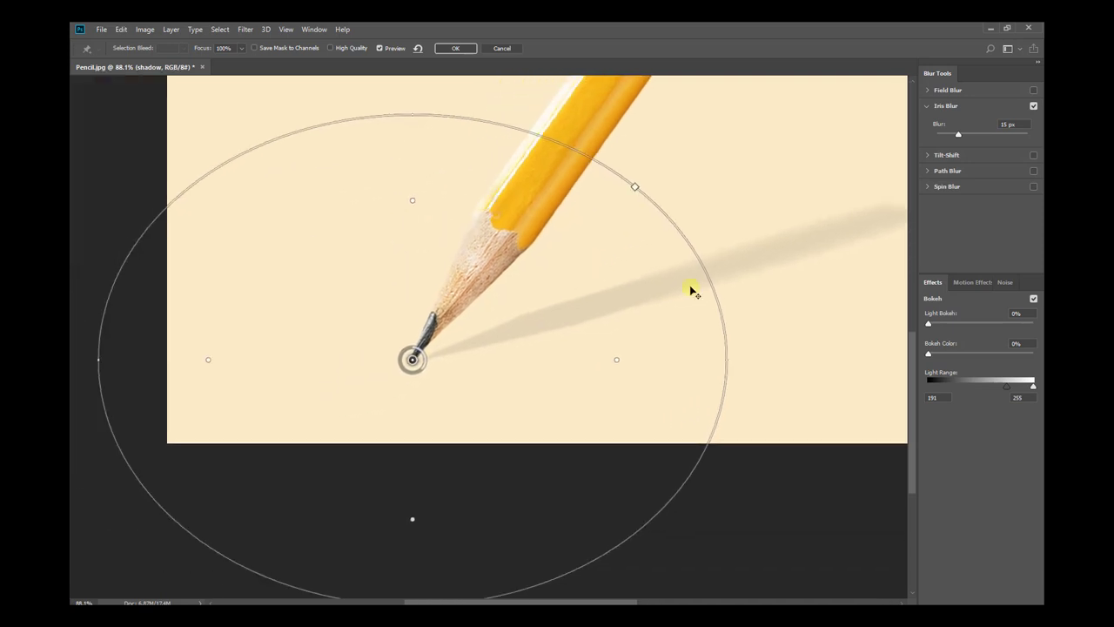
{"action": "left_click_drag", "start_coordinate": [725, 338], "coordinate": [693, 348]}
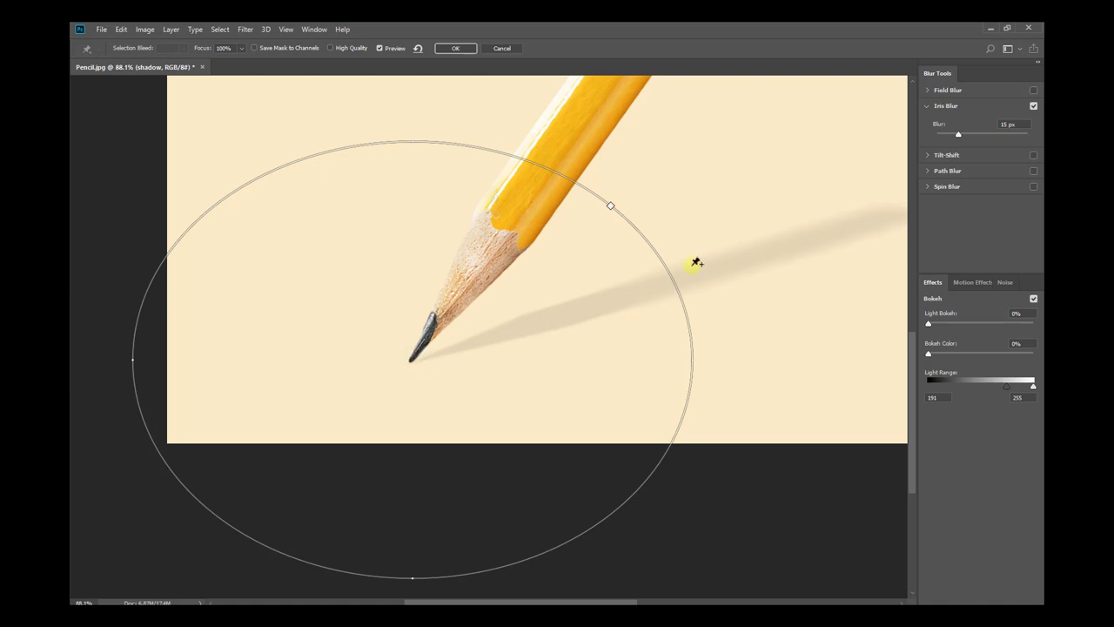
{"action": "left_click_drag", "start_coordinate": [675, 285], "coordinate": [661, 287]}
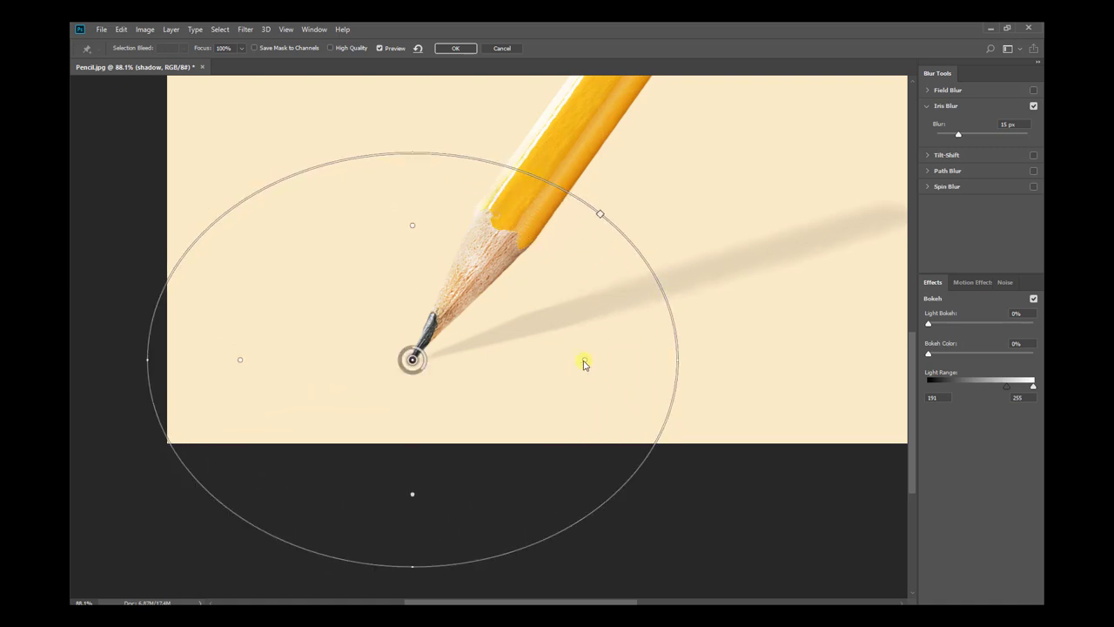
{"action": "left_click_drag", "start_coordinate": [540, 364], "coordinate": [488, 369]}
{"action": "left_click_drag", "start_coordinate": [674, 324], "coordinate": [565, 332]}
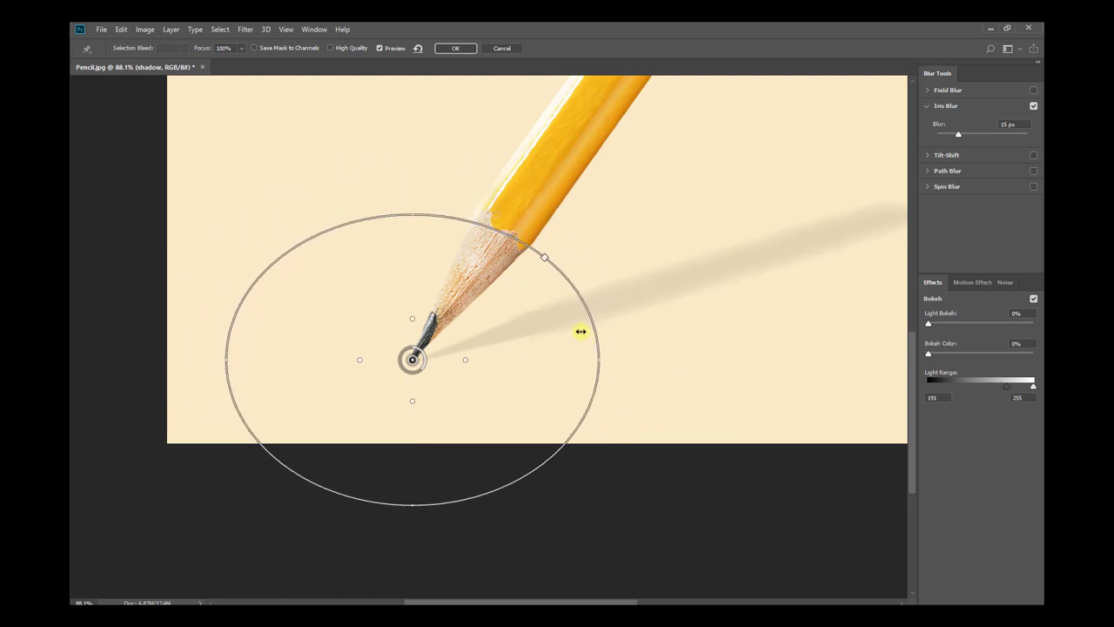
{"action": "left_click_drag", "start_coordinate": [565, 333], "coordinate": [578, 330]}
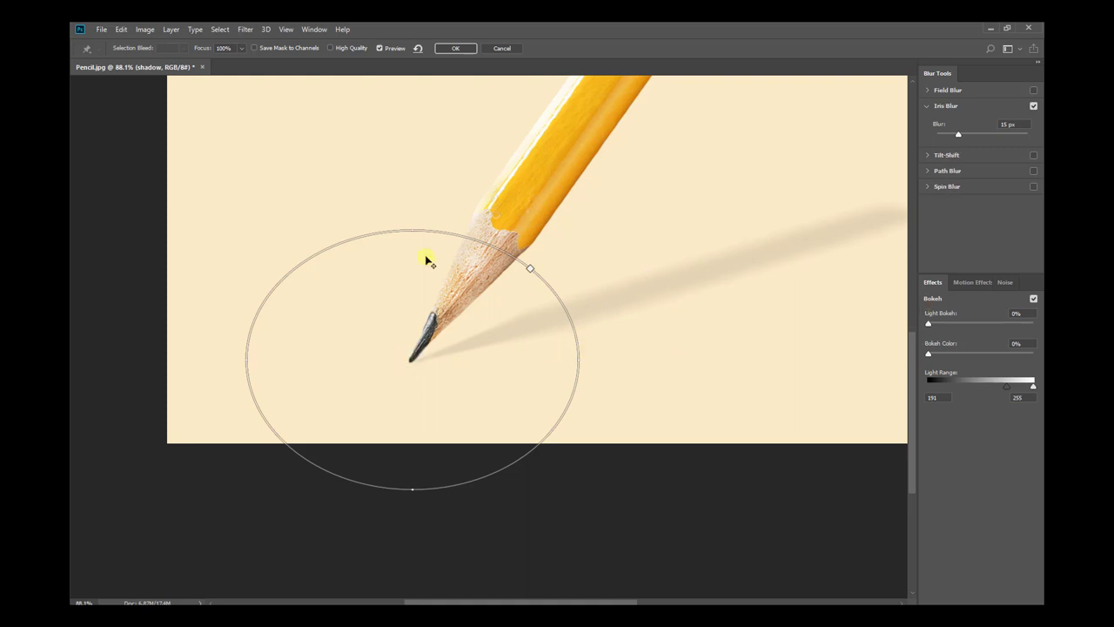
{"action": "left_click_drag", "start_coordinate": [563, 305], "coordinate": [542, 310]}
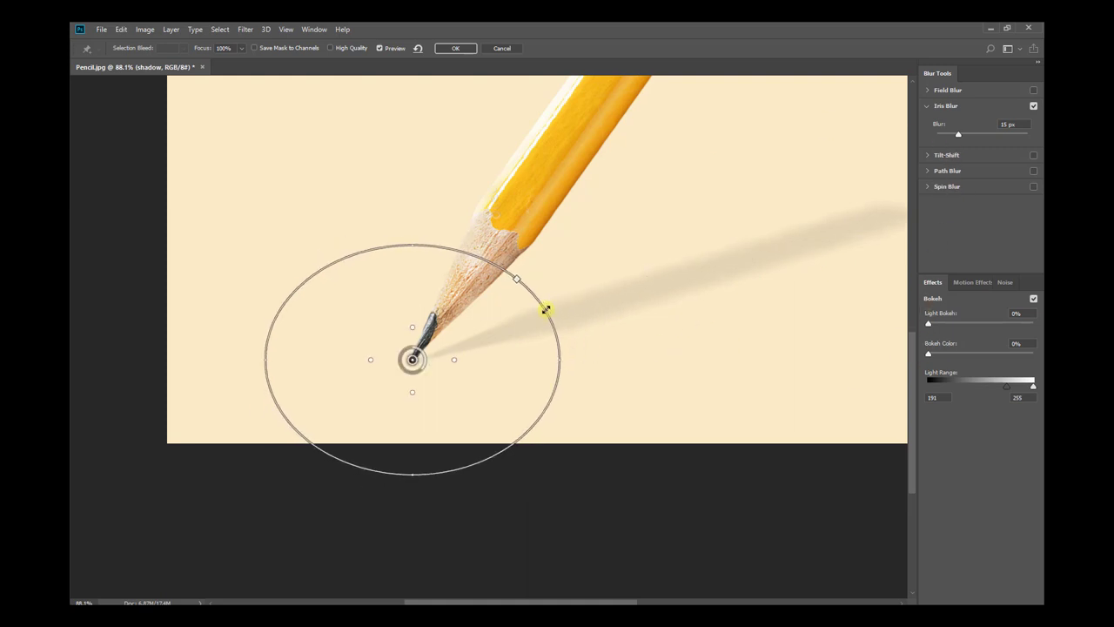
{"action": "left_click", "coordinate": [452, 49]}
- Add a layer mask to the shadow layer and choose a Soft Round brush at 0% hardness
{"action": "left_click_drag", "start_coordinate": [704, 256], "coordinate": [532, 360]}
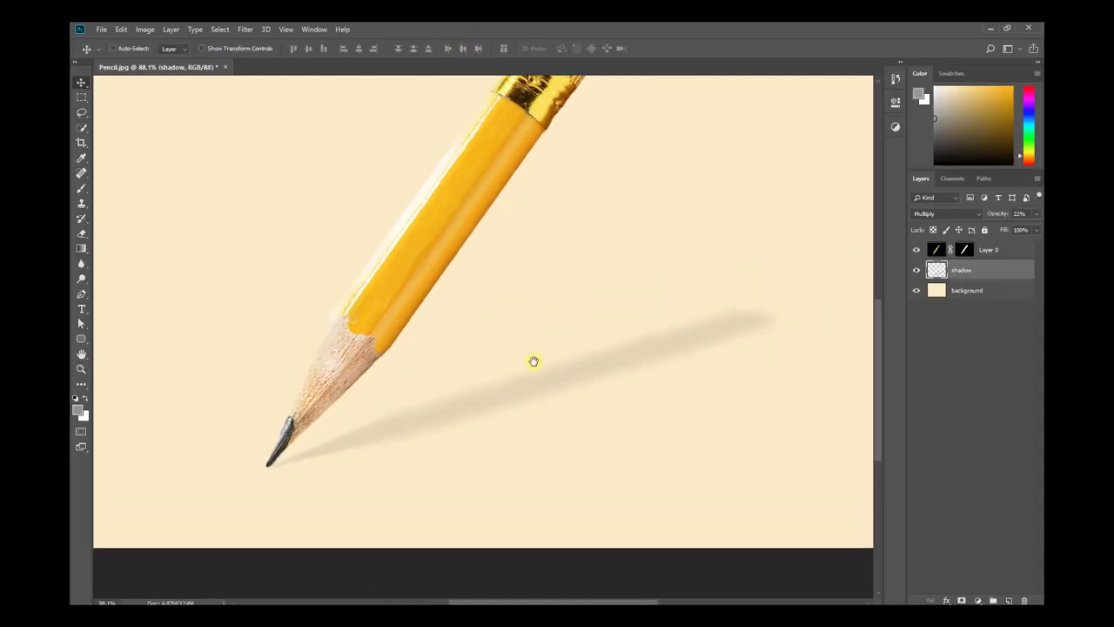
{"action": "scroll", "coordinate": [539, 363], "scroll_direction": "down", "scroll_amount": 3}
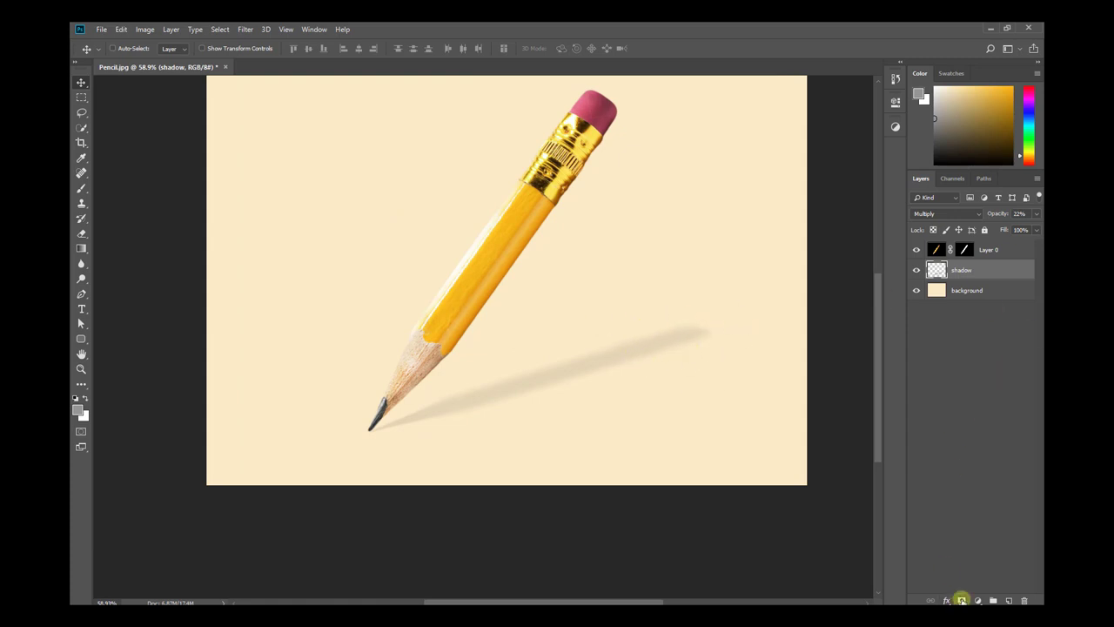
{"action": "left_click", "coordinate": [961, 601]}
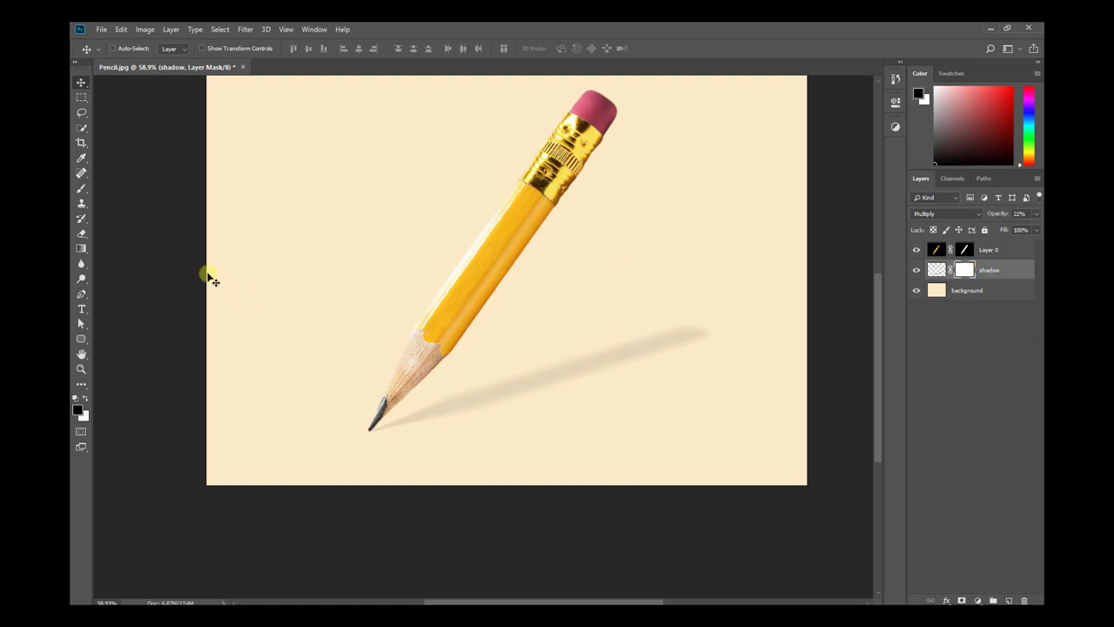
{"action": "left_click", "coordinate": [81, 189]}
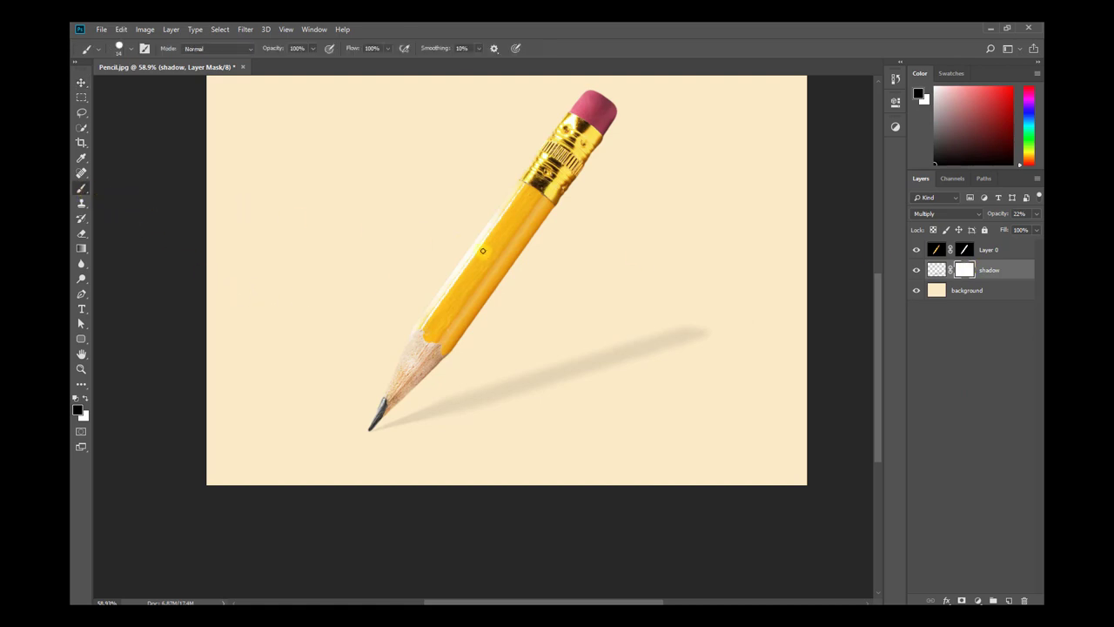
{"action": "right_click", "coordinate": [500, 252]}
{"action": "left_click_drag", "start_coordinate": [562, 277], "coordinate": [576, 276]}
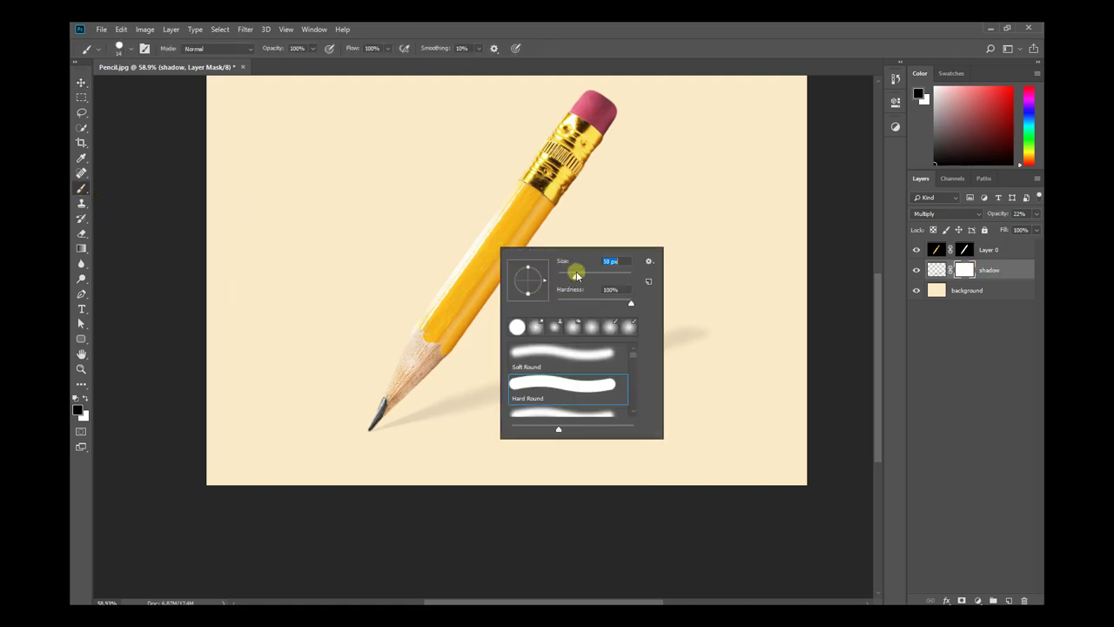
{"action": "left_click", "coordinate": [542, 355]}
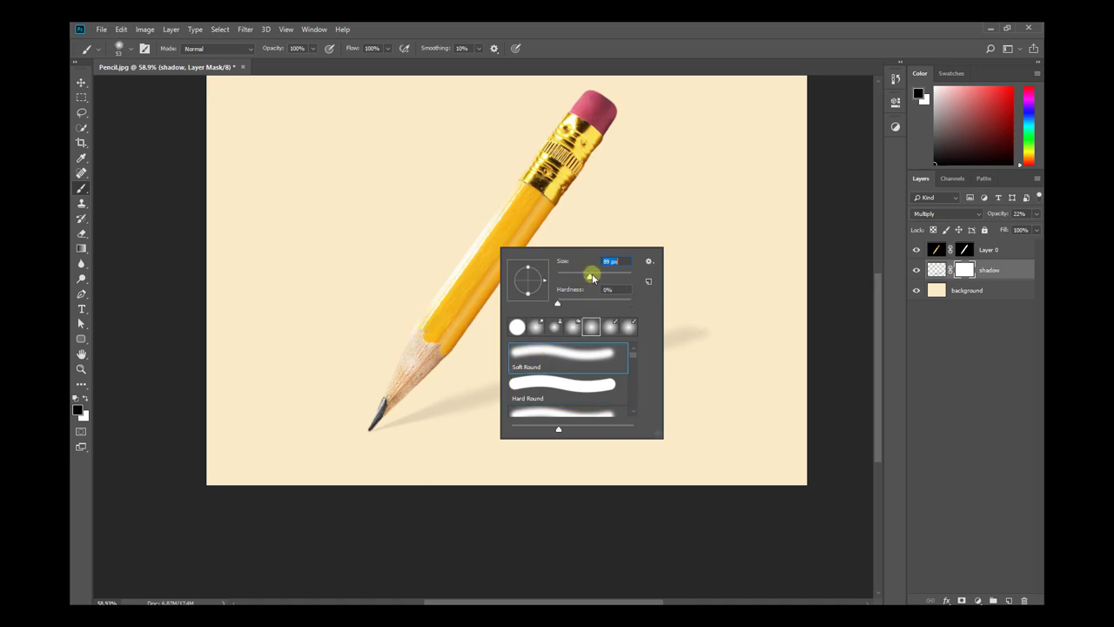
{"action": "left_click", "coordinate": [453, 294]}
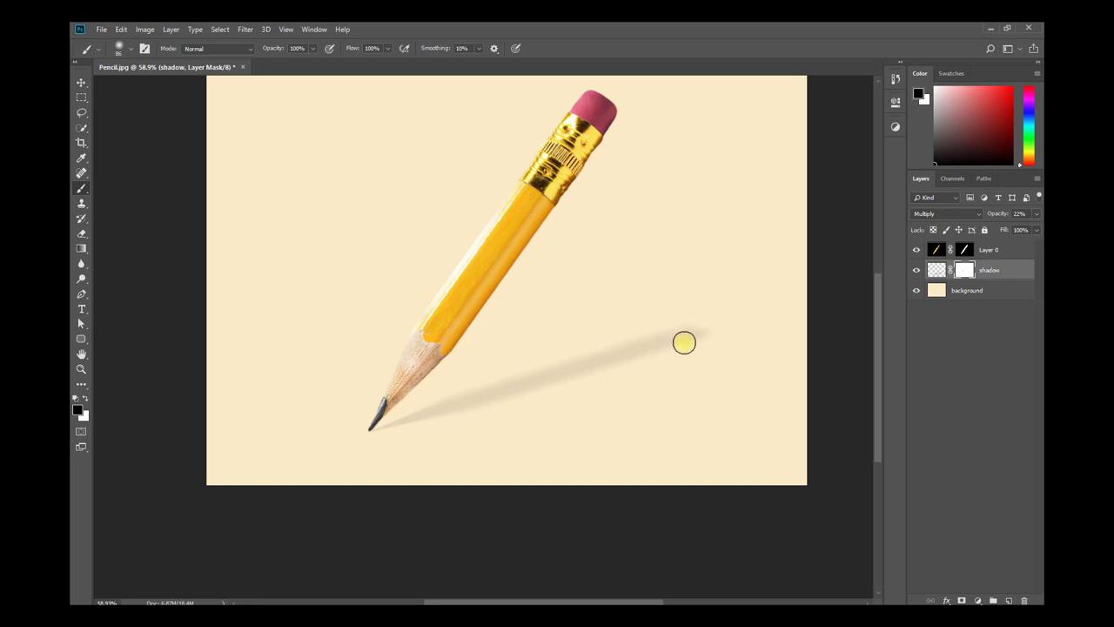
- Enlarge the brush to 275 px and lower its opacity to 50%
{"action": "right_click", "coordinate": [576, 317]}
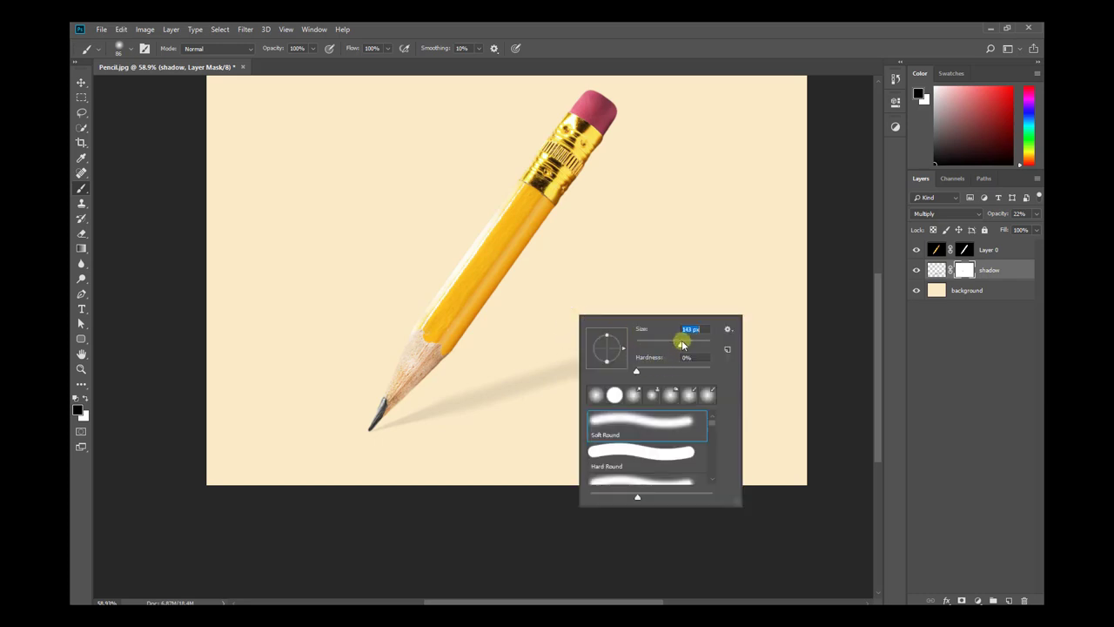
{"action": "left_click_drag", "start_coordinate": [686, 341], "coordinate": [688, 325]}
{"action": "left_click", "coordinate": [667, 279]}
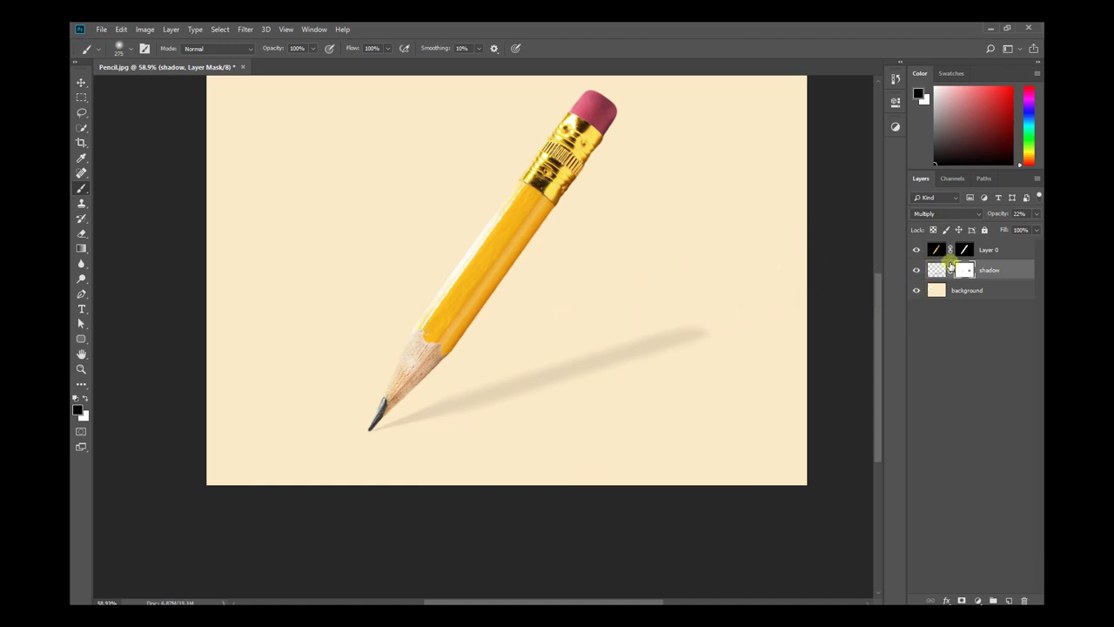
{"action": "left_click_drag", "start_coordinate": [667, 331], "coordinate": [705, 322]}
{"action": "key", "text": "ctrl+z"}
{"action": "left_click_drag", "start_coordinate": [311, 49], "coordinate": [296, 49]}
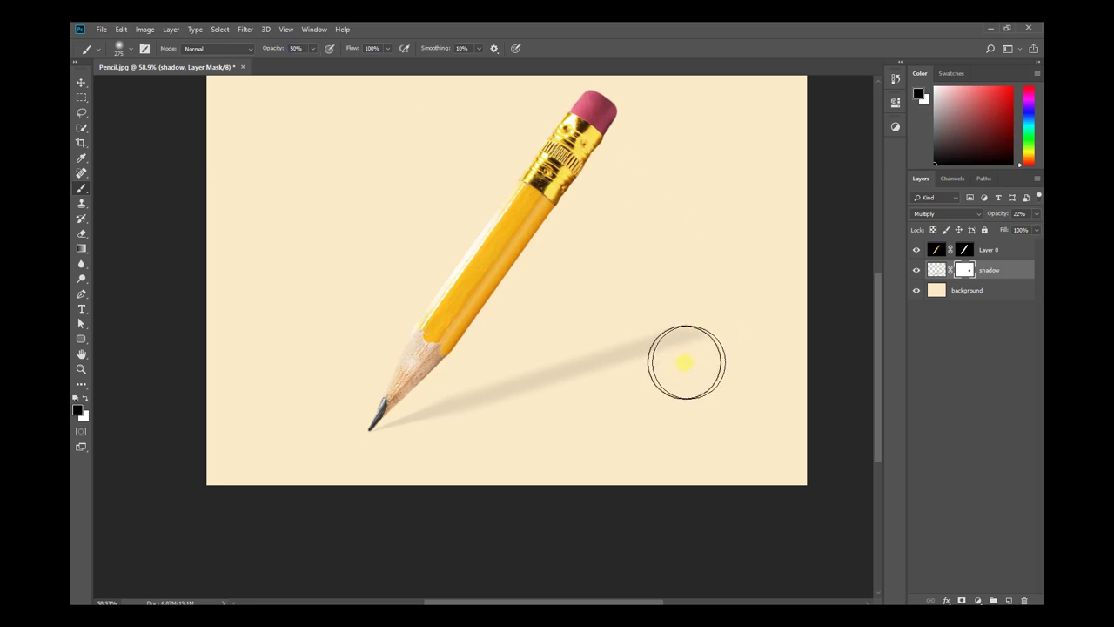
- Paint black on the mask over the shadow's right end so it fades away
{"action": "mouse_move", "coordinate": [684, 360]}
{"action": "left_mouse_down"}
{"action": "mouse_move", "coordinate": [635, 368]}
{"action": "mouse_move", "coordinate": [709, 353]}
{"action": "left_mouse_up"}
{"action": "mouse_move", "coordinate": [786, 343]}
{"action": "left_mouse_down"}
{"action": "mouse_move", "coordinate": [517, 405]}
{"action": "mouse_move", "coordinate": [815, 307]}
{"action": "left_mouse_up"}
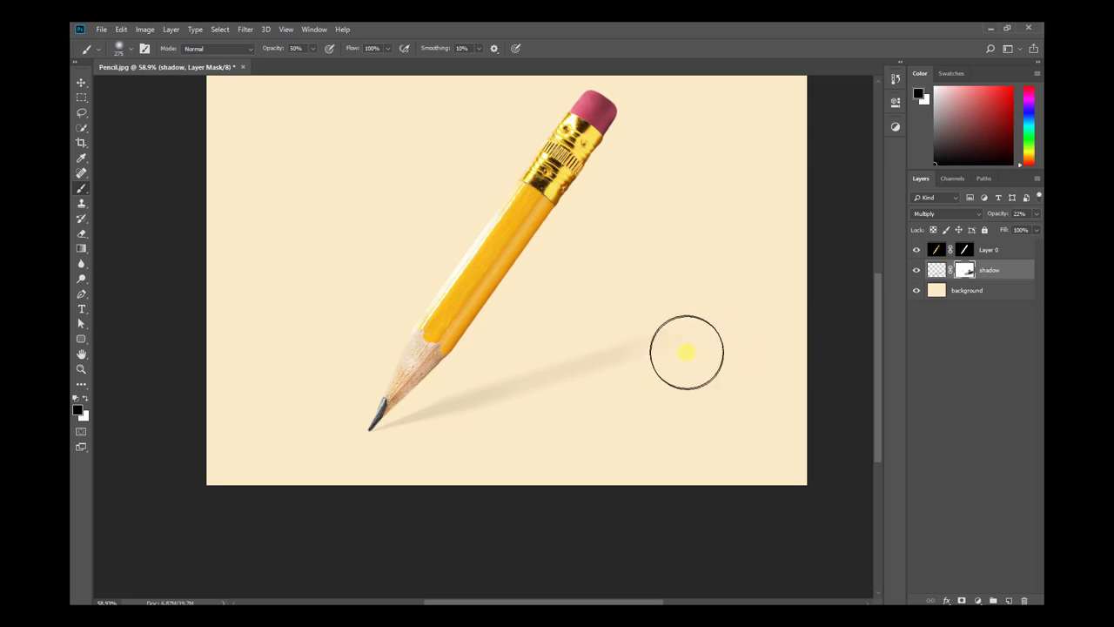
{"action": "key", "text": "v"}
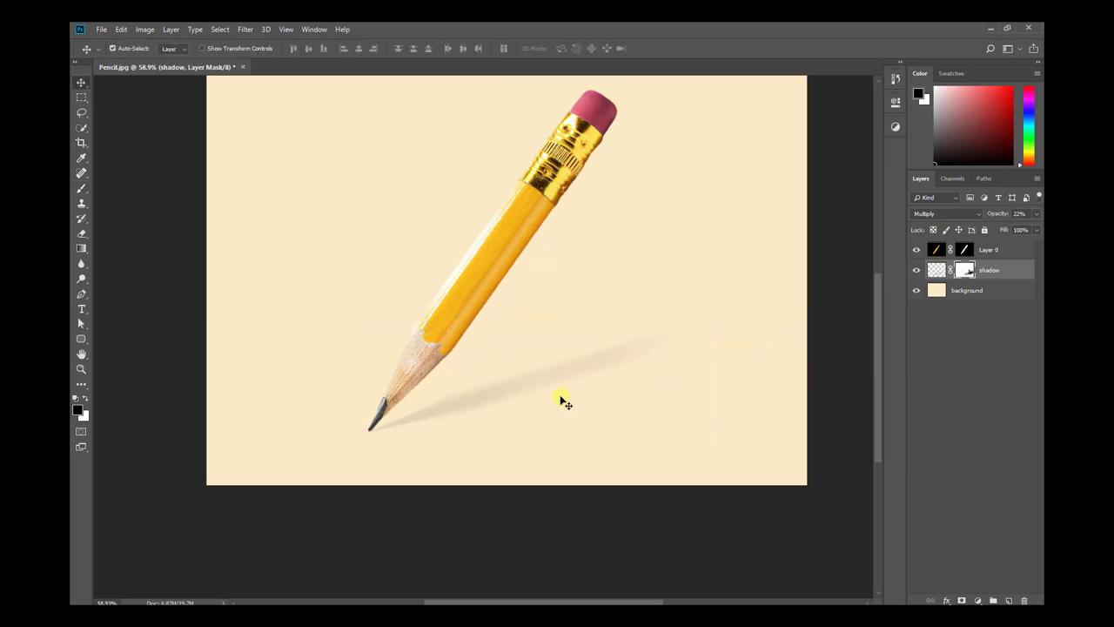
{"action": "key", "text": "ctrl+minus"}
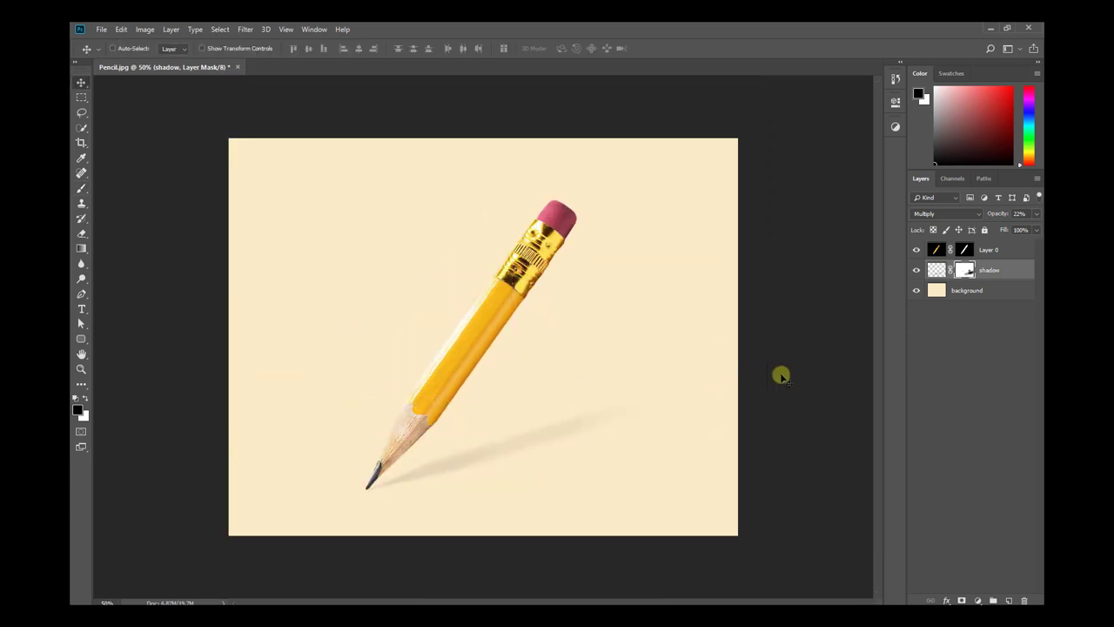
{"action": "key", "text": "ctrl+0"}
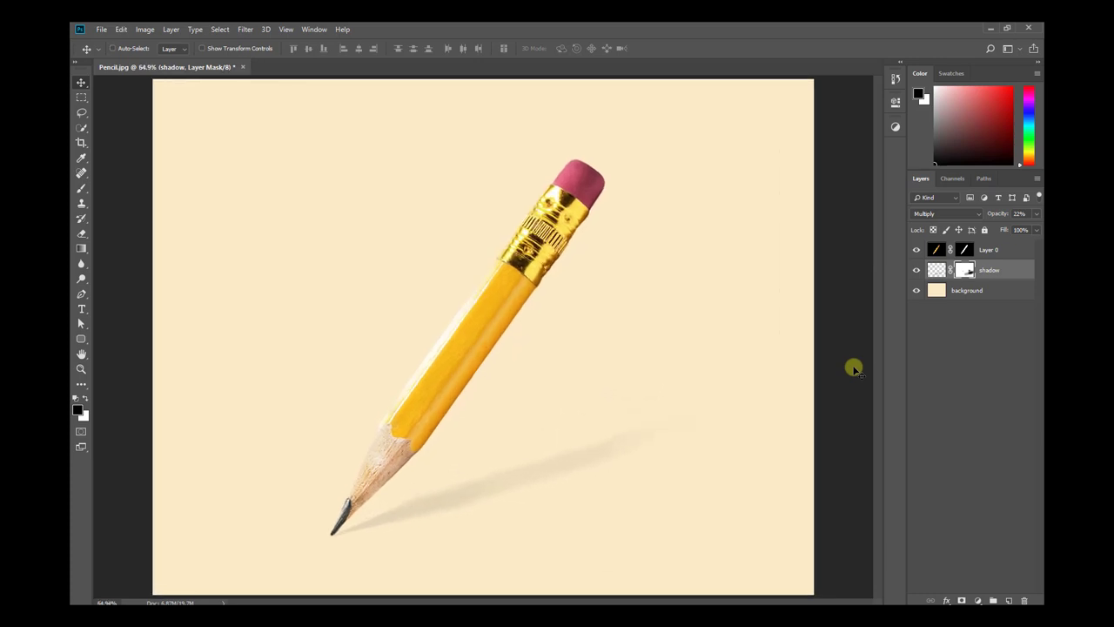